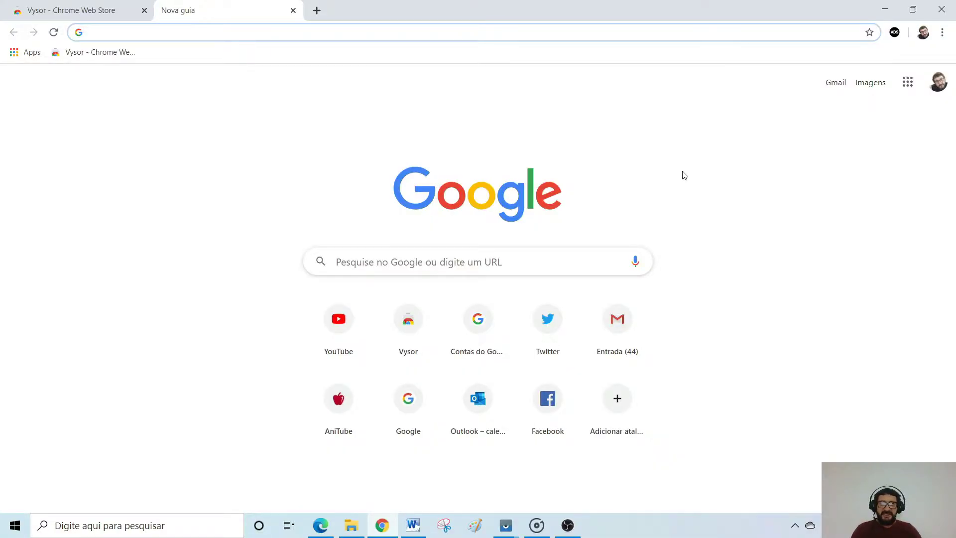
- Open Google Drive from the Google apps and create a new blank Google Forms form
left_click(907, 83)
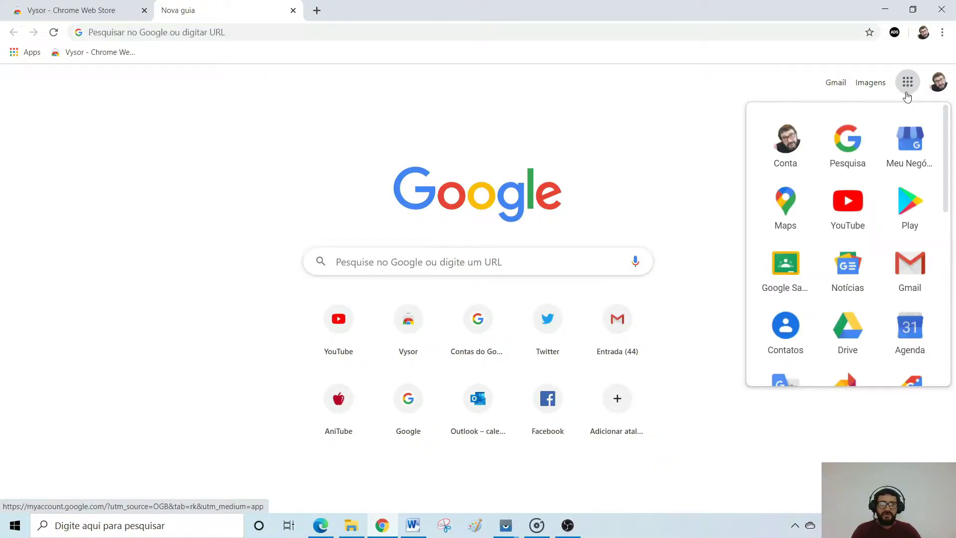
left_click(847, 346)
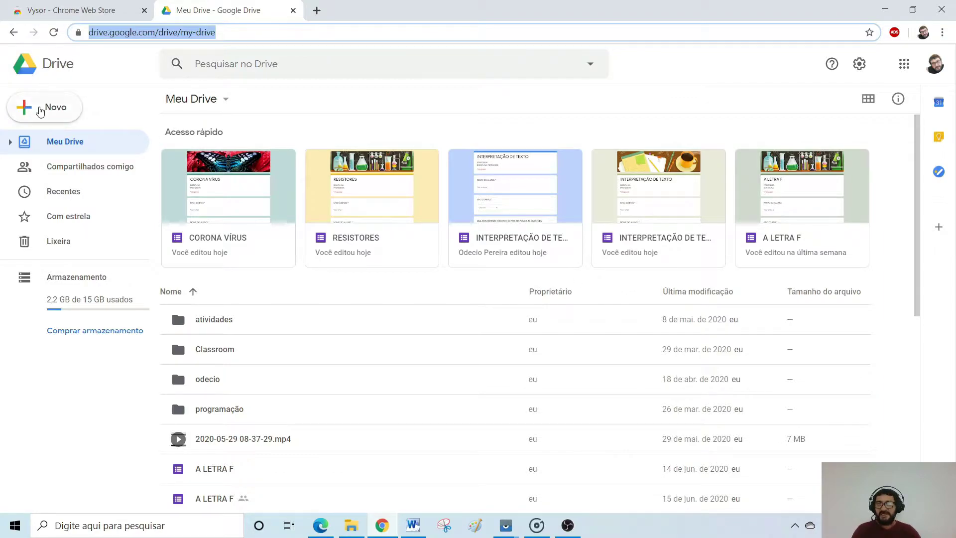
left_click(40, 110)
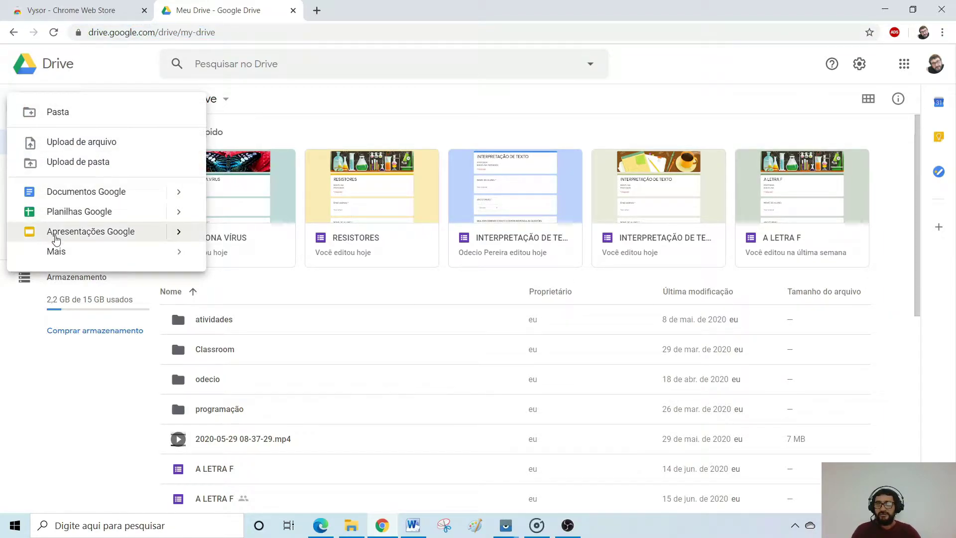
mouse_move(58, 252)
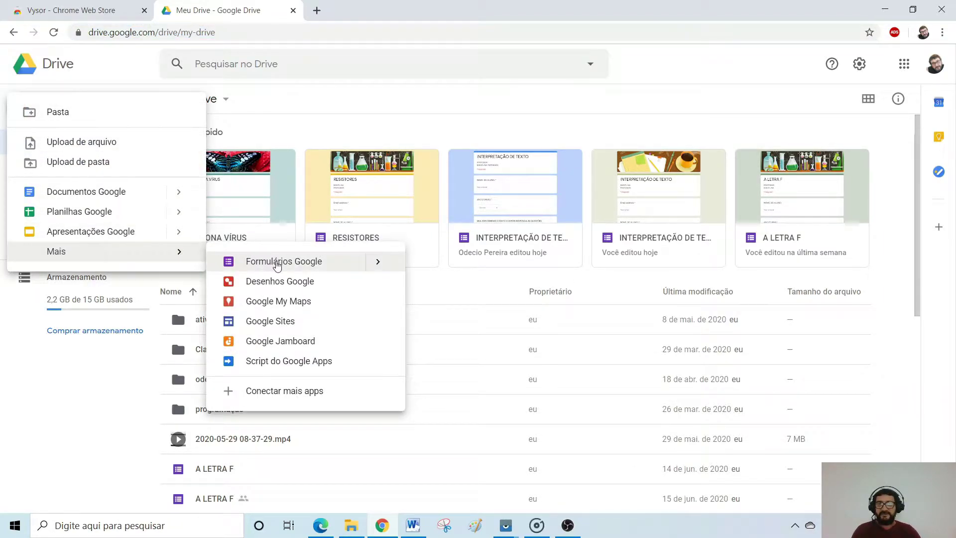
left_click(277, 264)
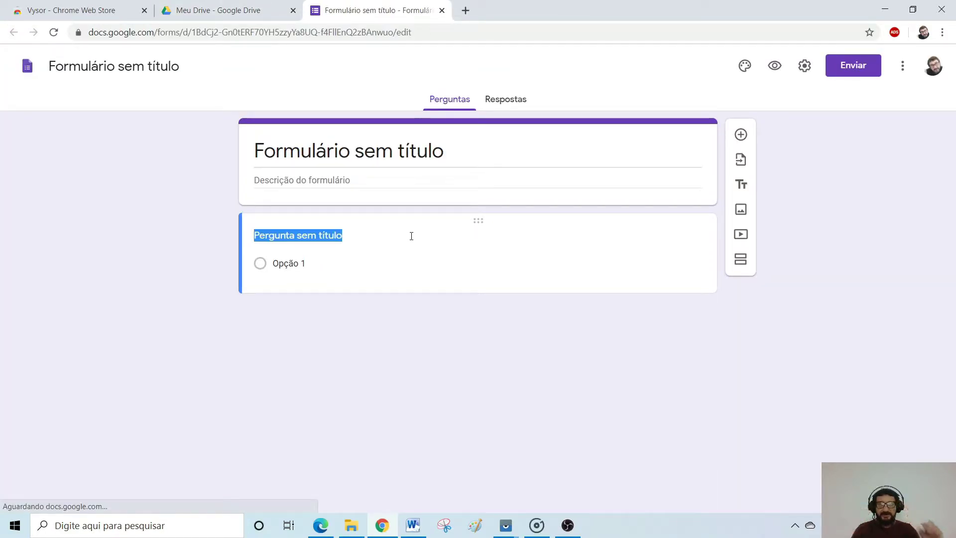
- Switch to Word and examine the text "Quem inventou o álcool em gel?" and the questions that follow it
left_click(413, 524)
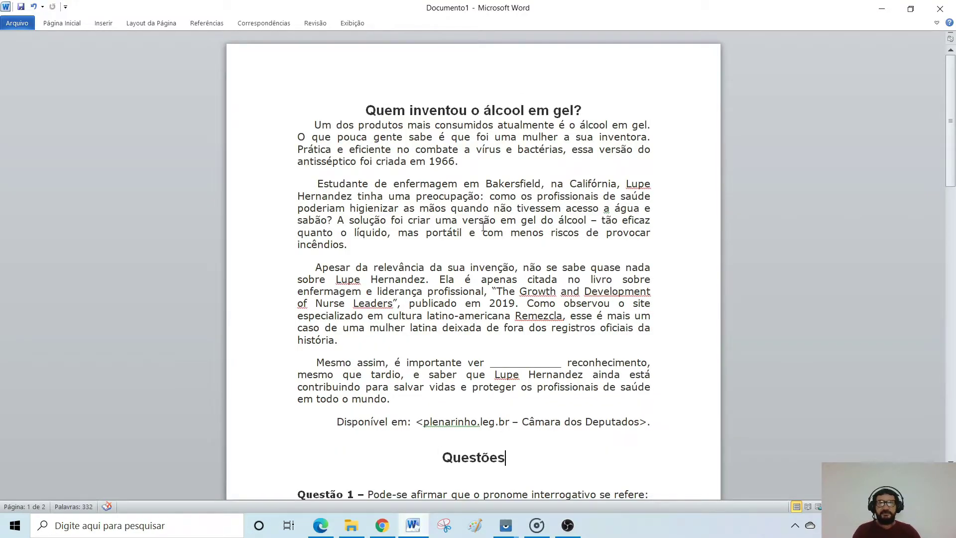
scroll(441, 325, "down", 3)
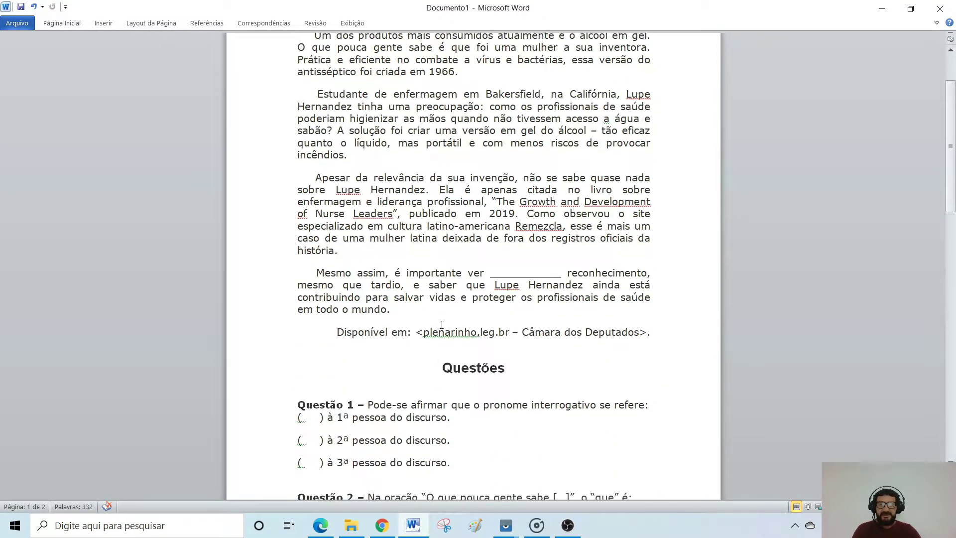
scroll(410, 380, "down", 7)
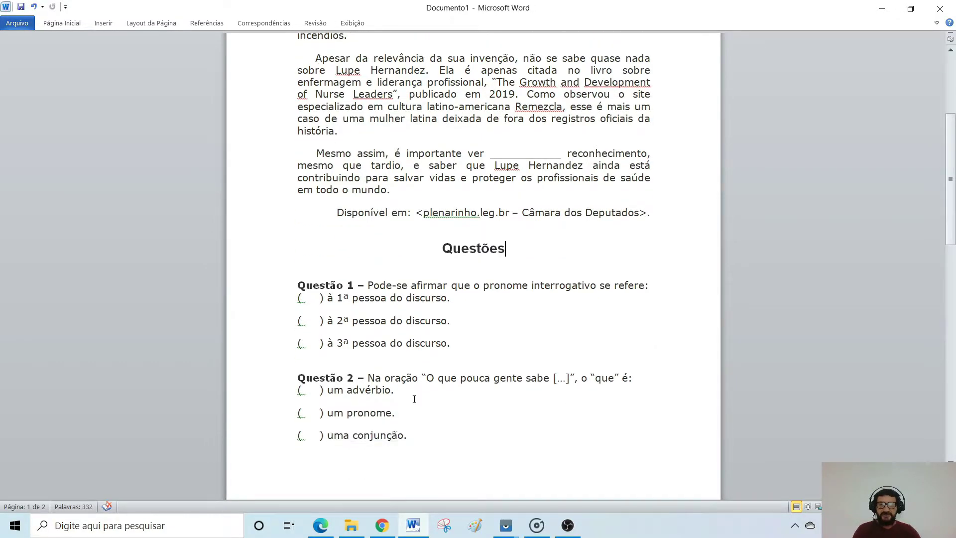
scroll(413, 398, "down", 2)
scroll(413, 398, "up", 12)
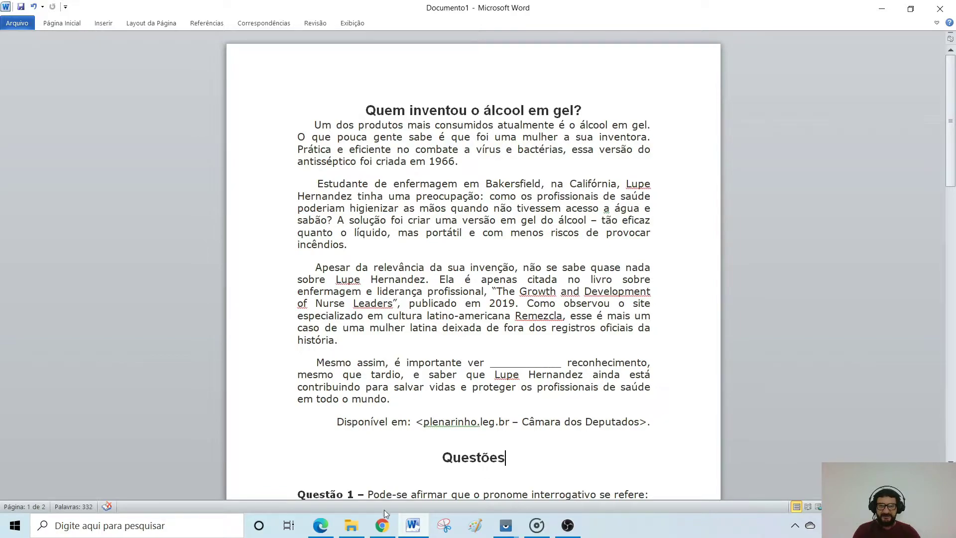
- Switch back to the untitled form in Chrome and set its title to PRONOMES
left_click(382, 525)
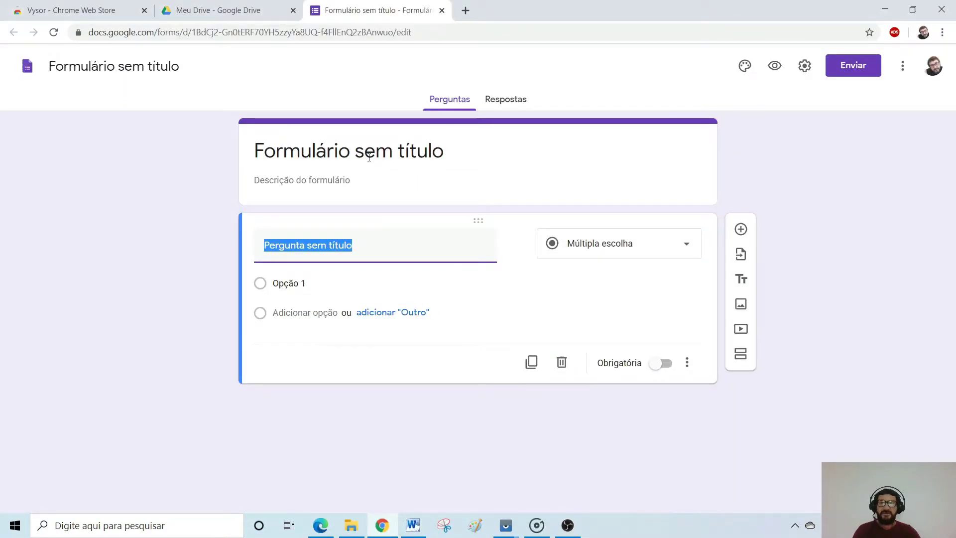
left_click(369, 157)
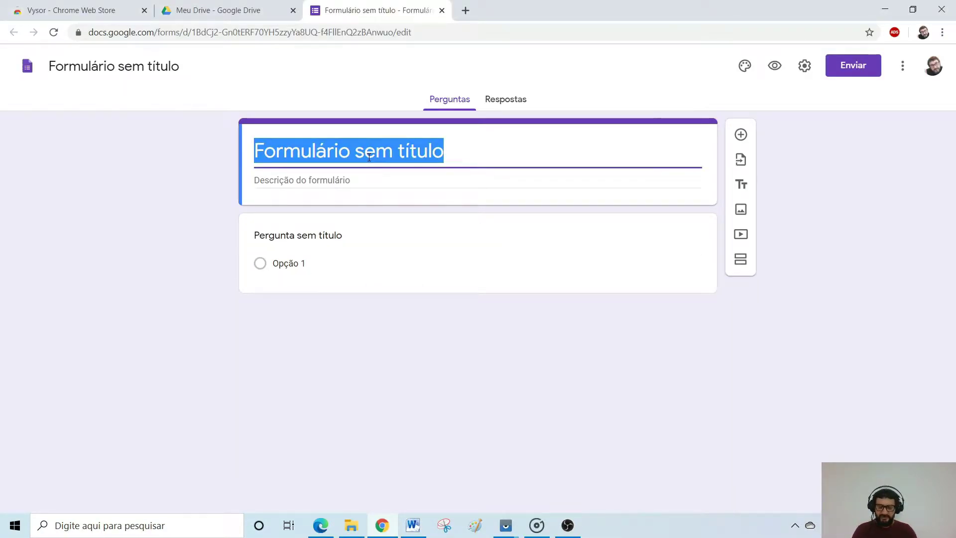
type("PRON")
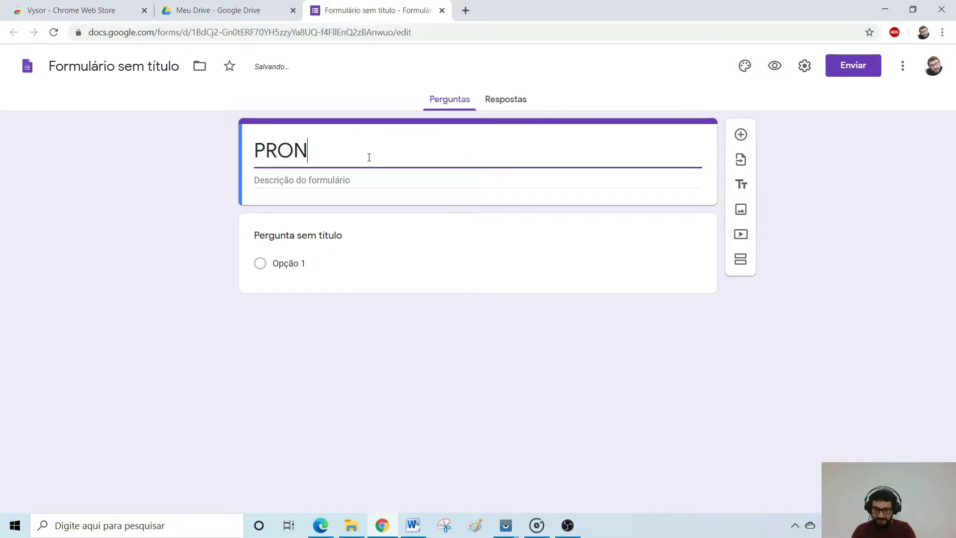
type("OMES")
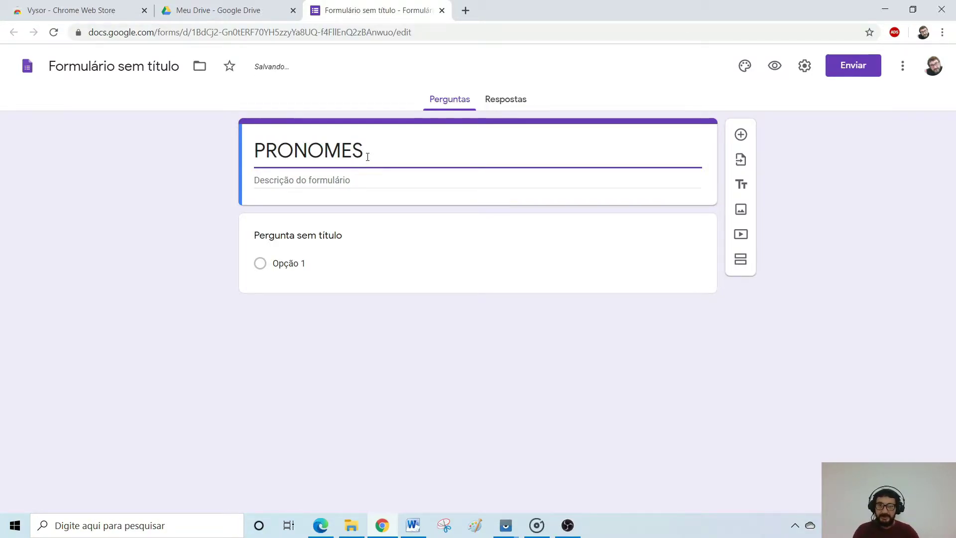
- Fill in the form description with two lines: "DISCIPLINA" and "PROFESSOR:"
left_click(362, 180)
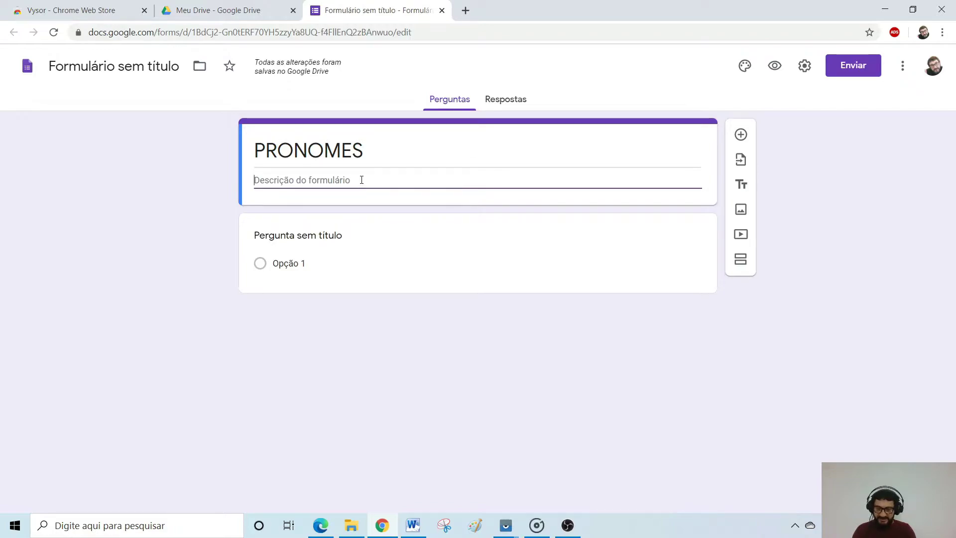
type("DISC")
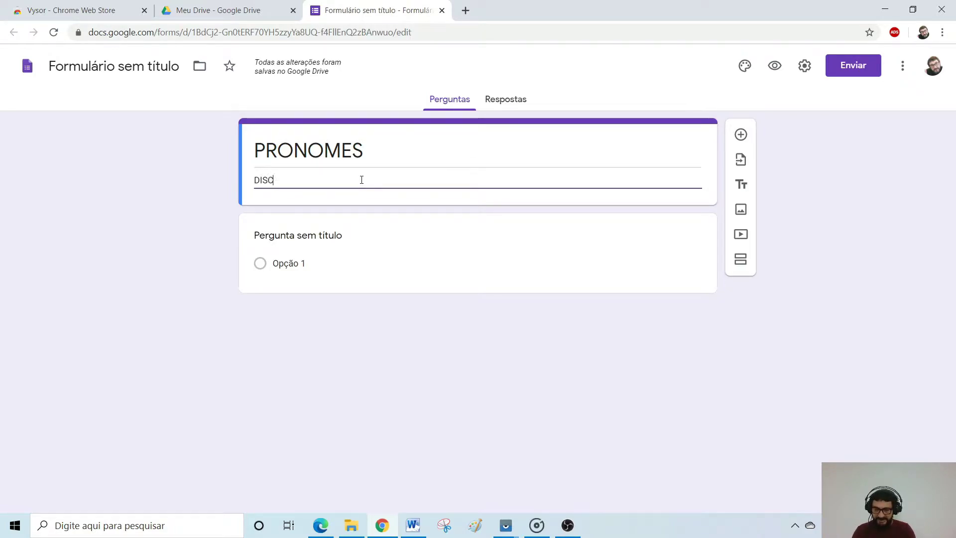
type("IPLINA")
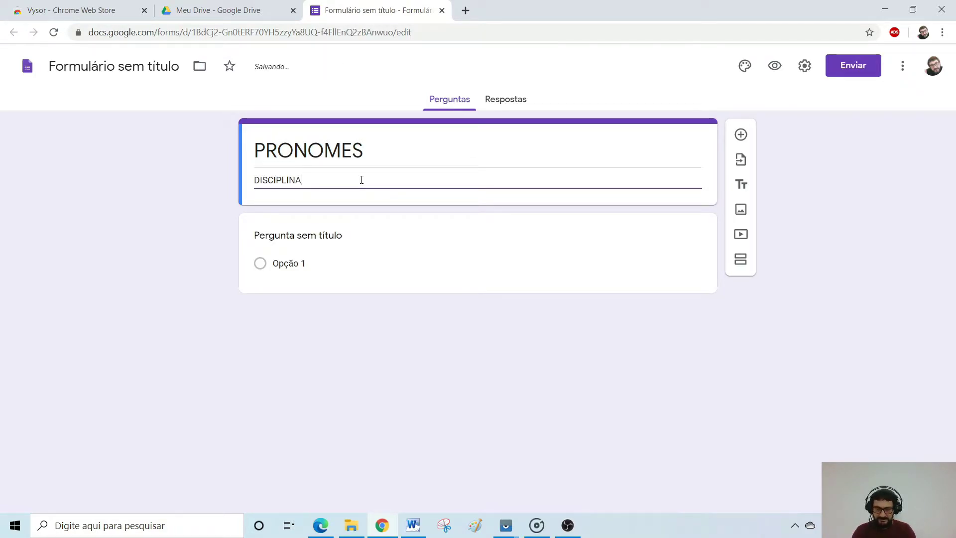
key("Return")
type("PR")
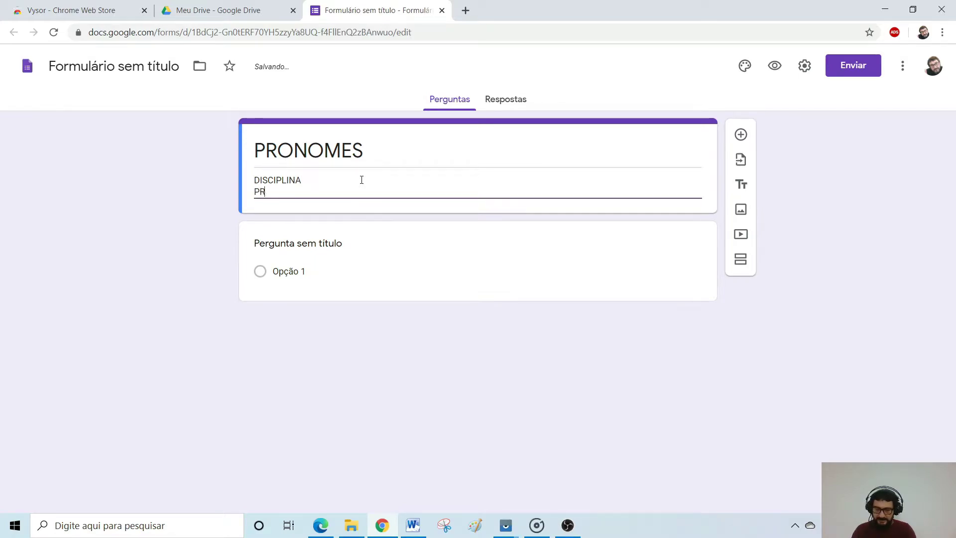
type("OFESSOR")
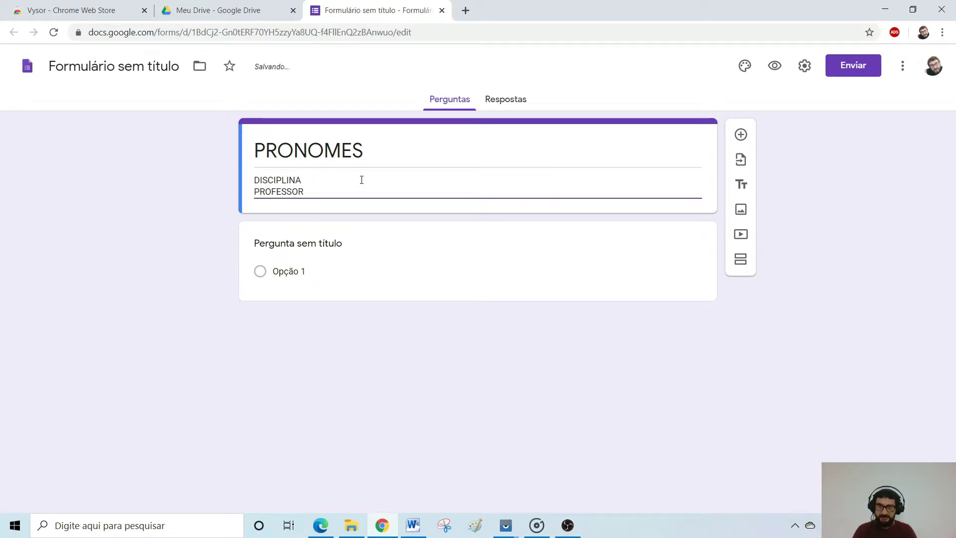
type(":")
- Title the first question "ALUNO:" and set its answer type to Resposta curta
left_click(381, 256)
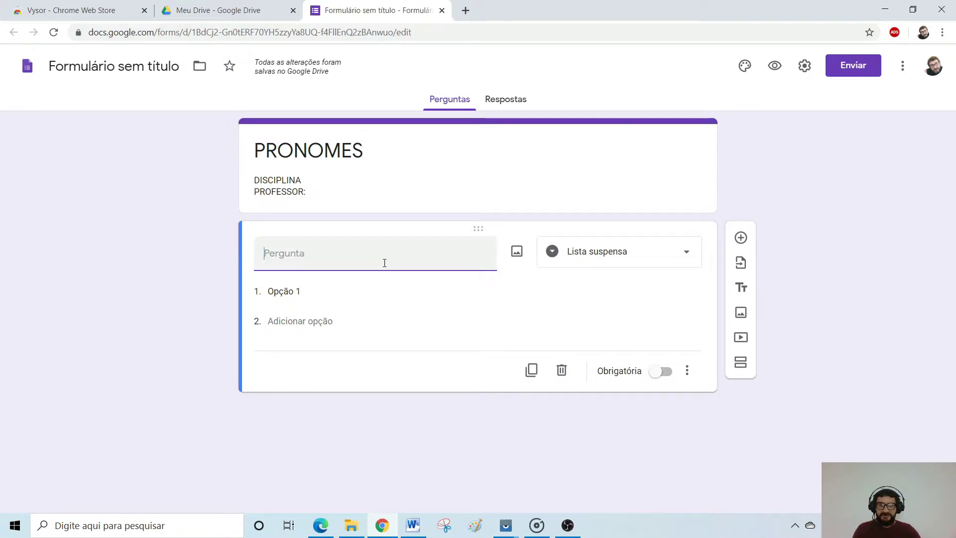
type("ALUNO")
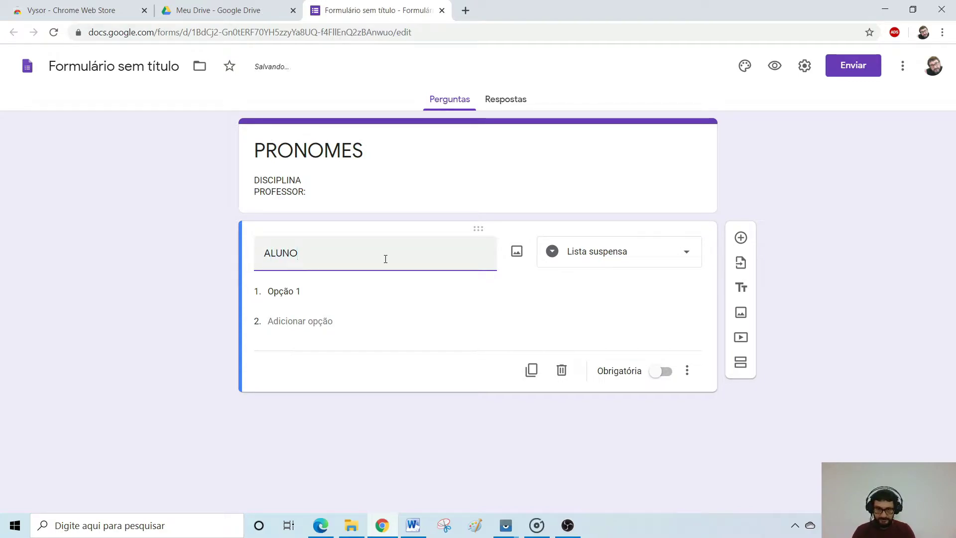
left_click(686, 255)
left_click(649, 128)
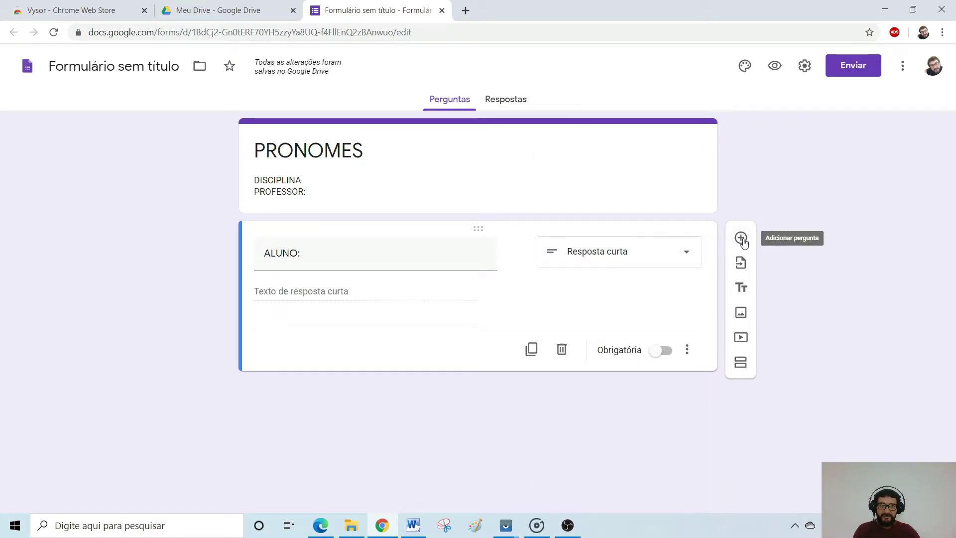
- Add a second question below the student question and title it "TURMA (ANO)"
left_click(740, 237)
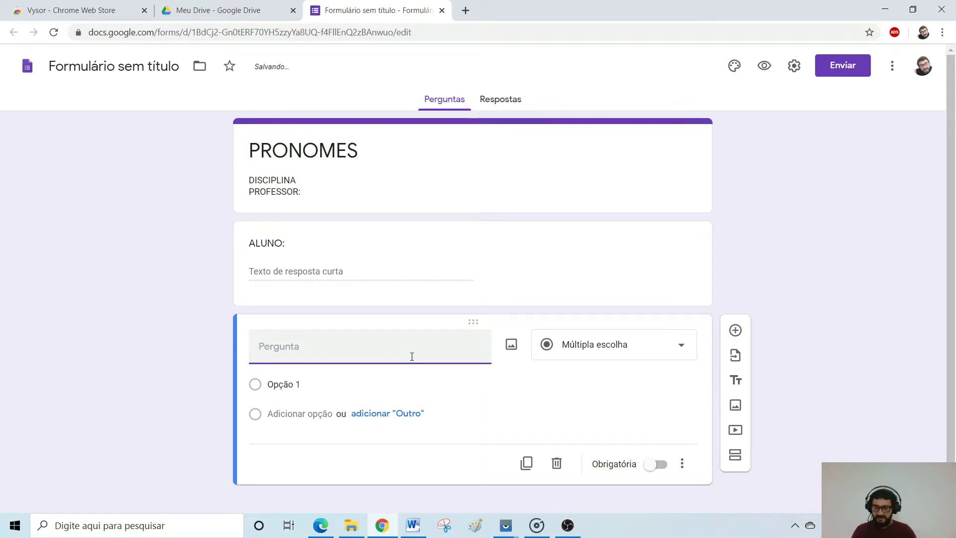
type("TUMA")
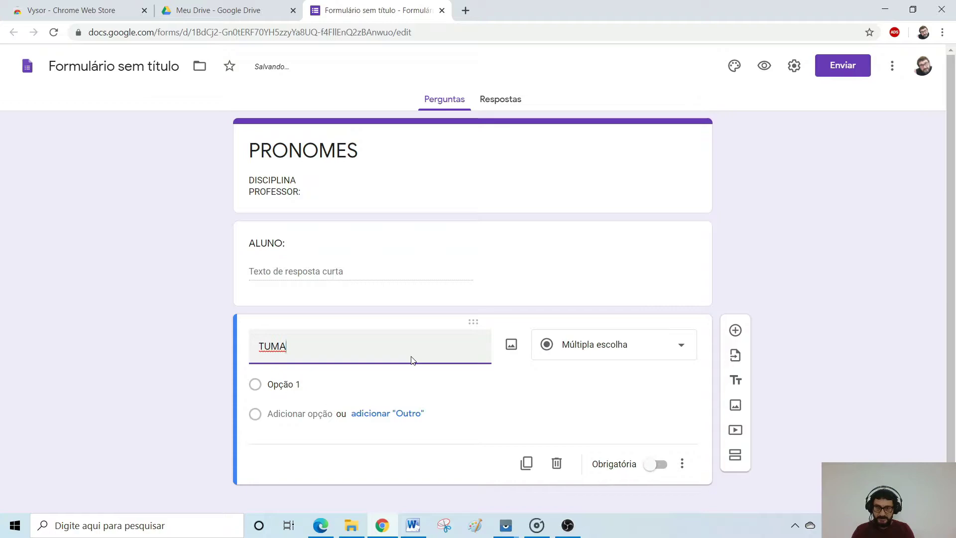
key("BackSpace")
key("BackSpace")
type("RM")
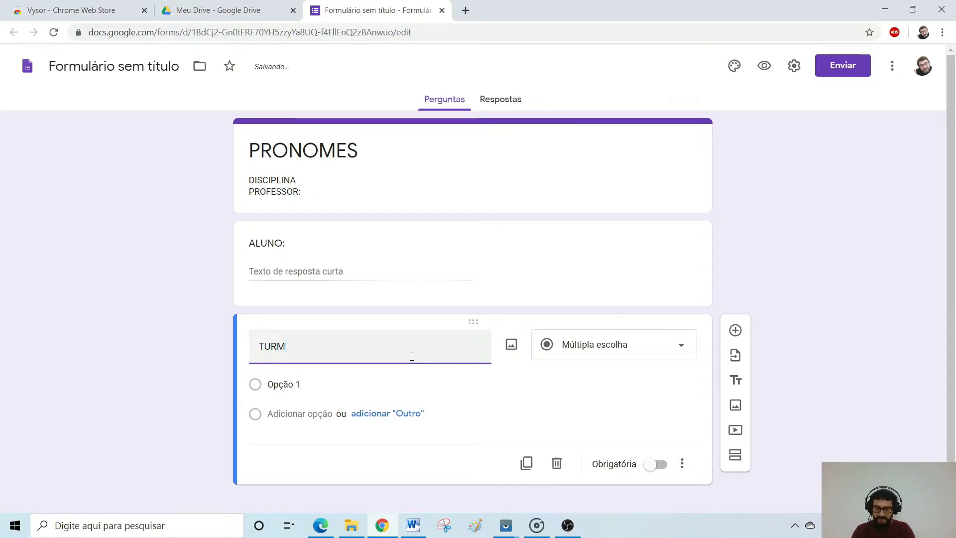
type("A (ANO)")
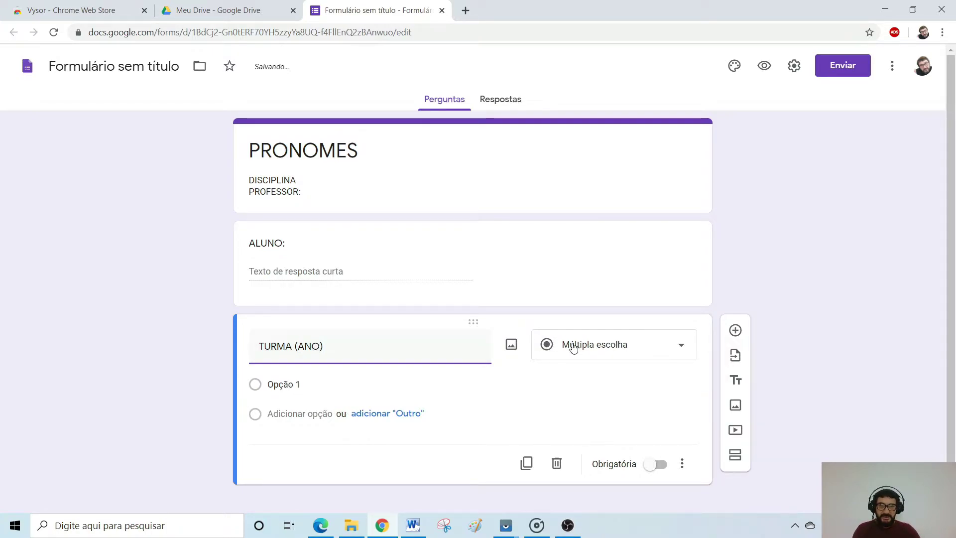
- Make the TURMA (ANO) question a Lista suspensa with the options 901 and 902
left_click(643, 343)
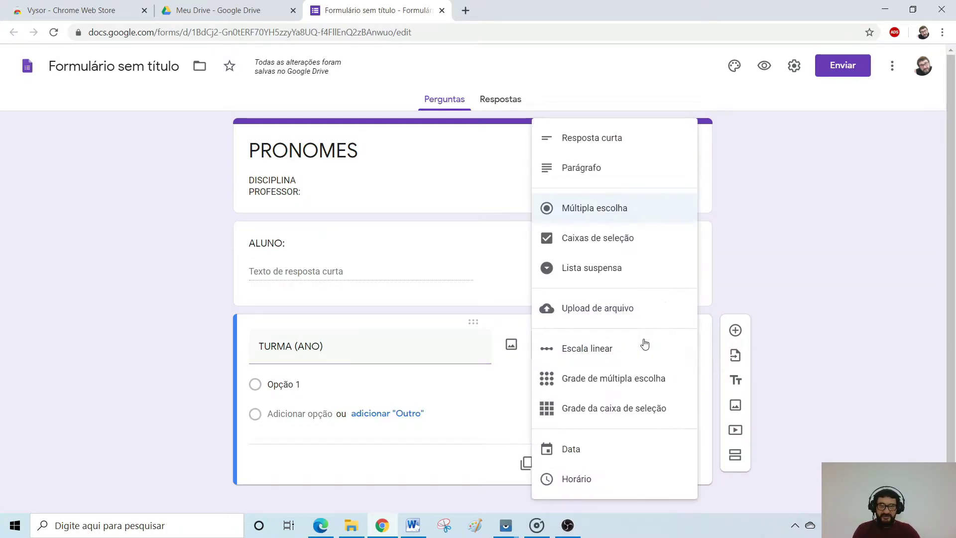
left_click(629, 274)
left_click(397, 390)
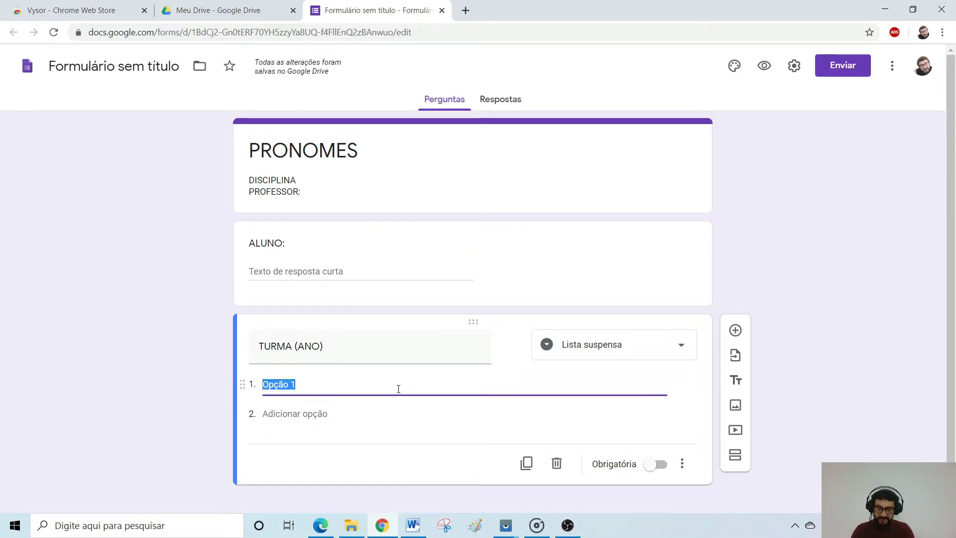
type("80")
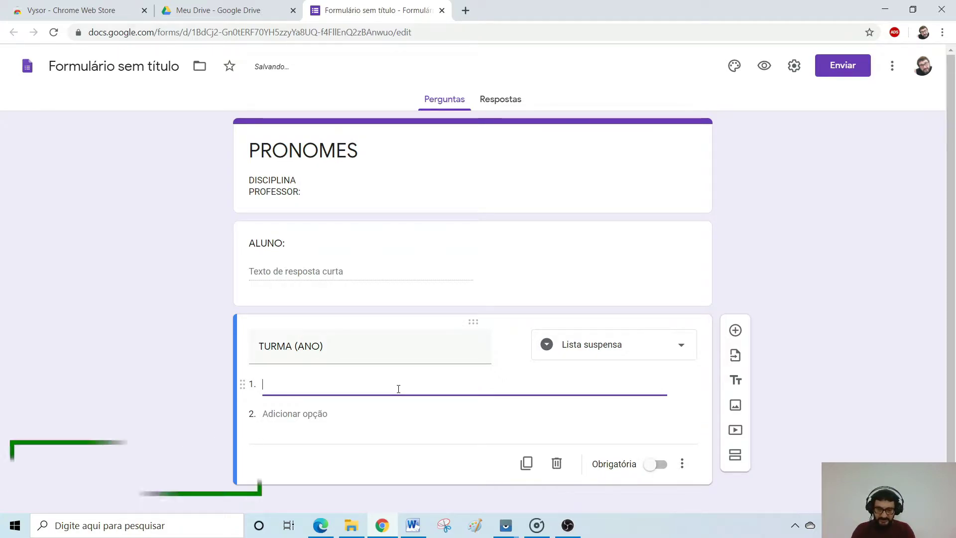
type("901")
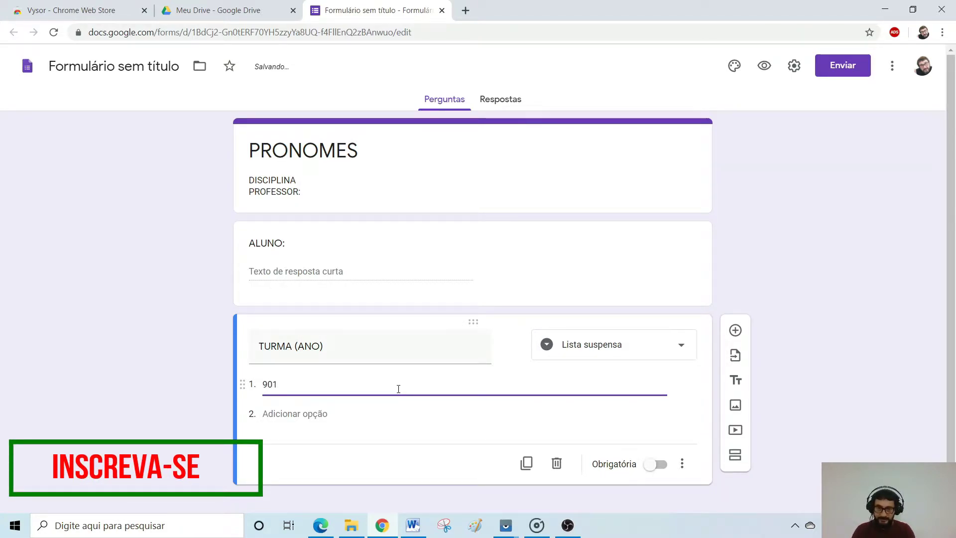
key("Return")
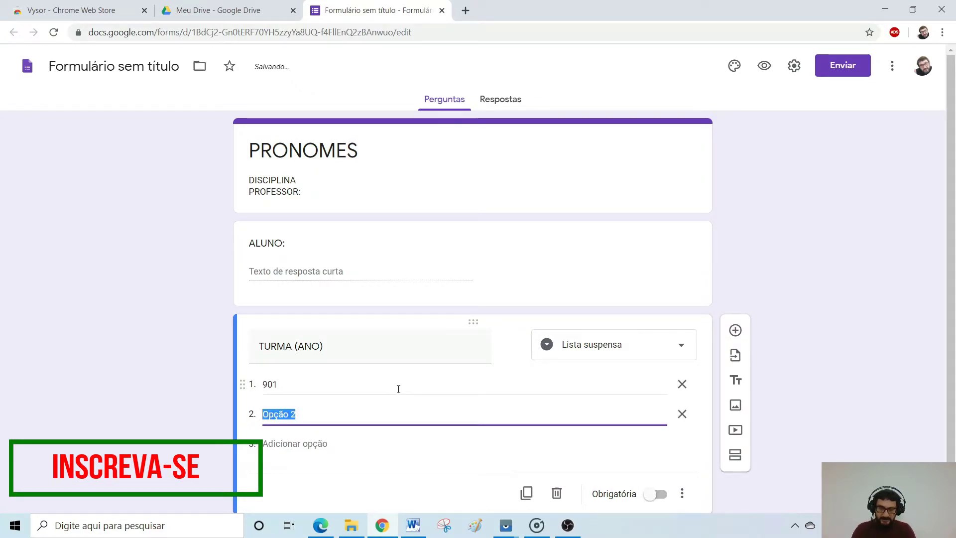
type("902")
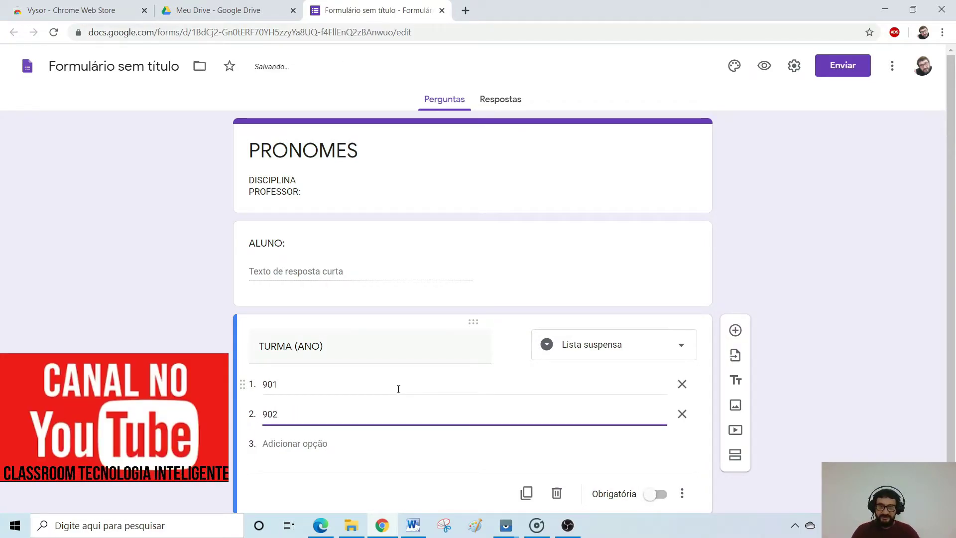
- Add a third question below TURMA (ANO) and title it "ESCOLA:"
left_click(736, 331)
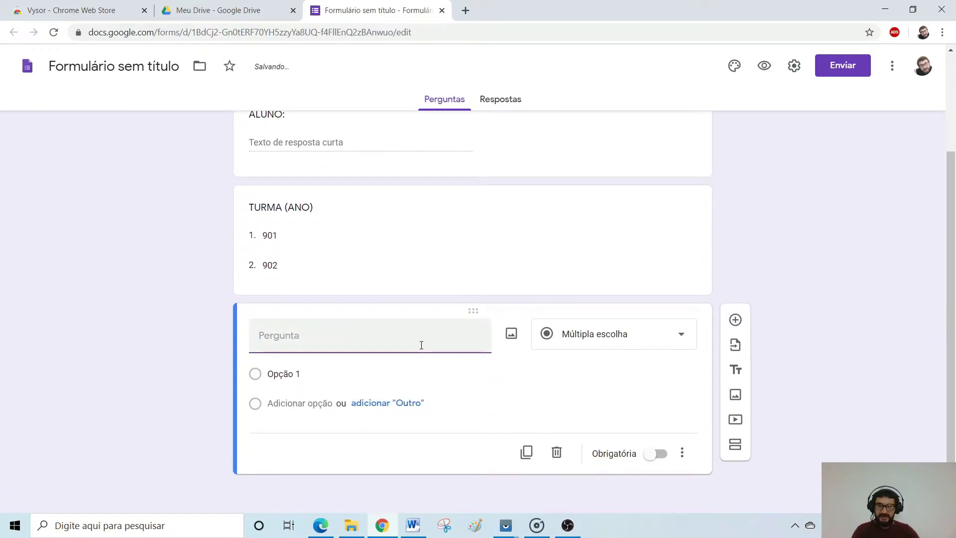
type("ESCOLA")
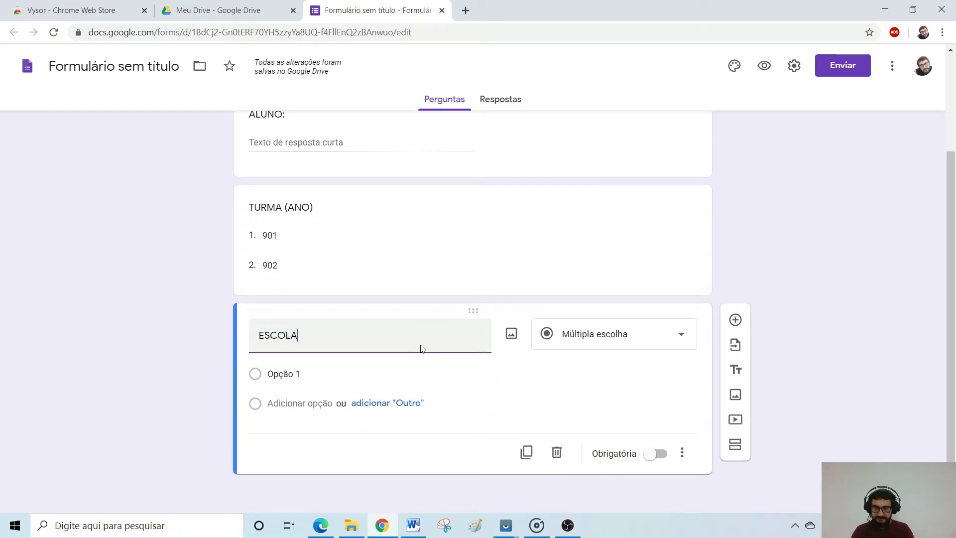
type(":")
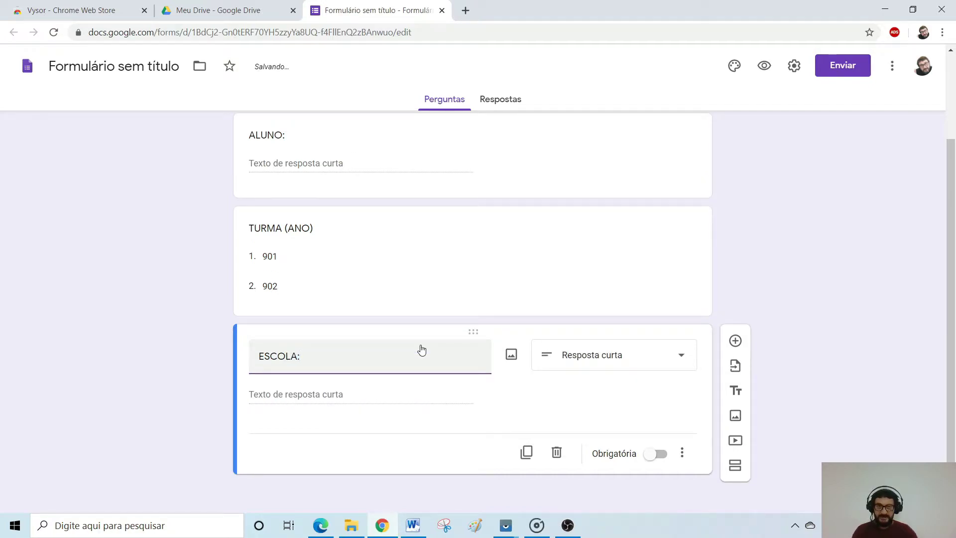
- Make the ESCOLA: question a Lista suspensa with the options DOM PEDRO 1 and DOM PEDRO 2
left_click(643, 354)
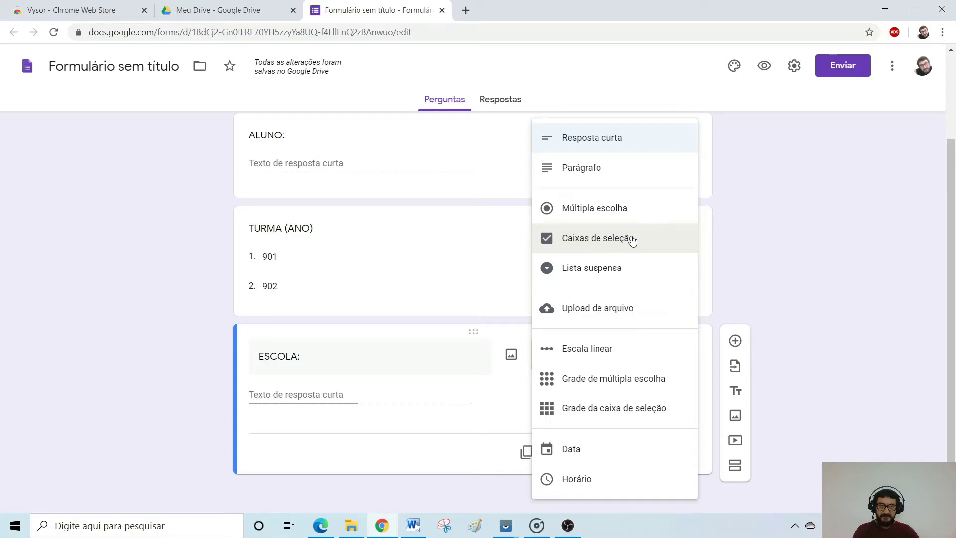
left_click(626, 272)
left_click(374, 375)
type("D")
key("BackSpace")
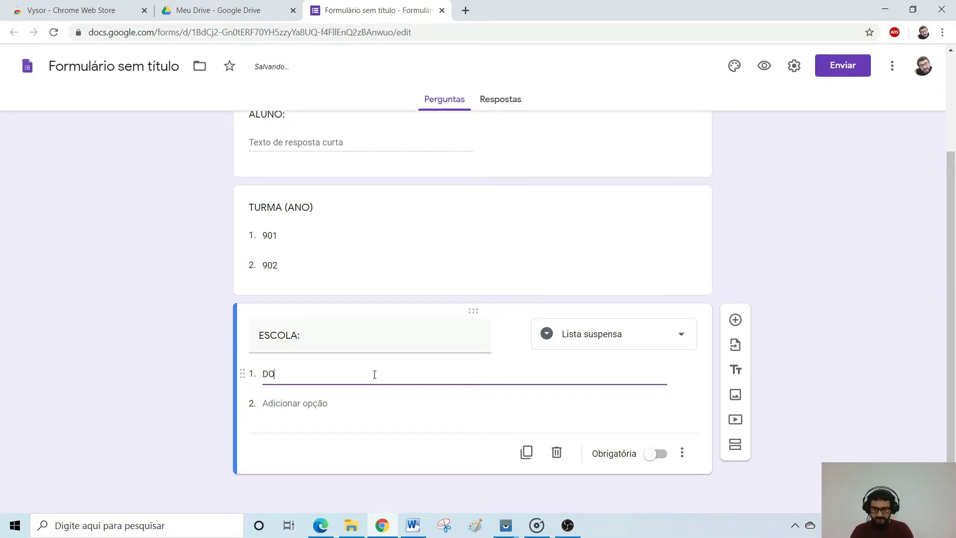
type("OM PEDRO 1")
key("Return")
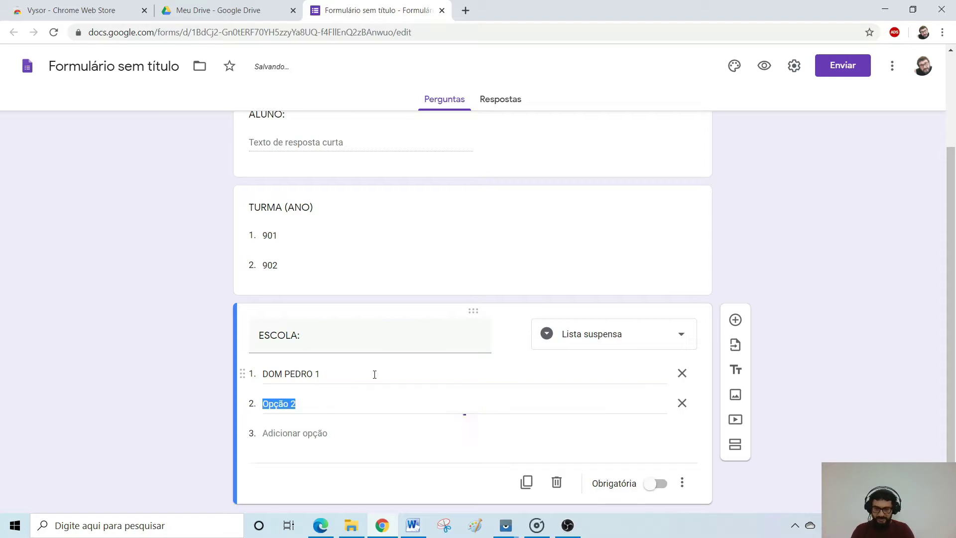
type("D")
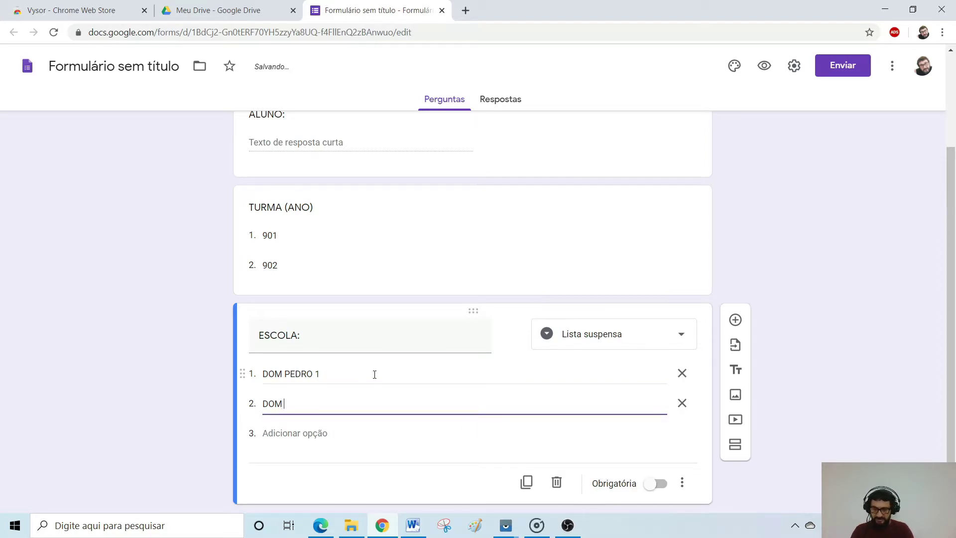
type("OM PEDRO 2")
left_click(823, 262)
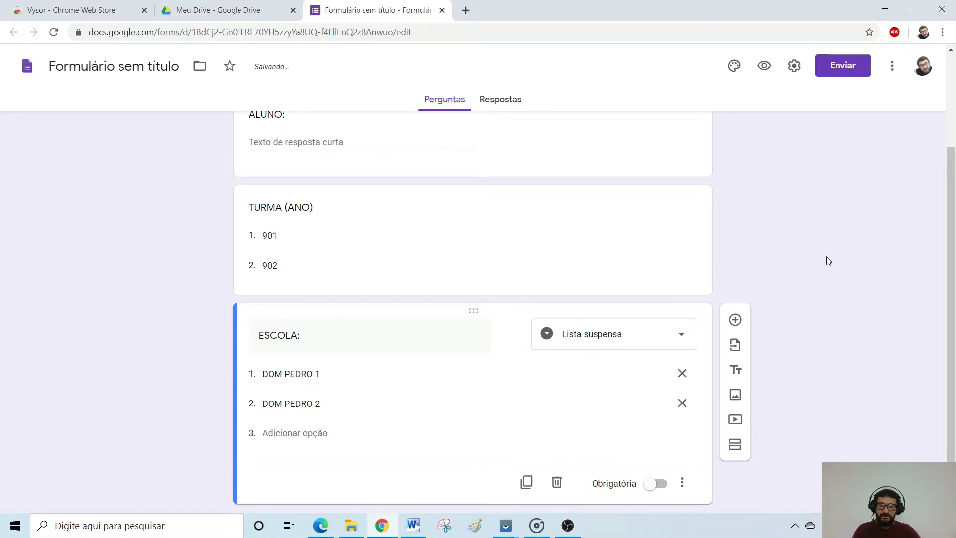
scroll(828, 260, "down", 1)
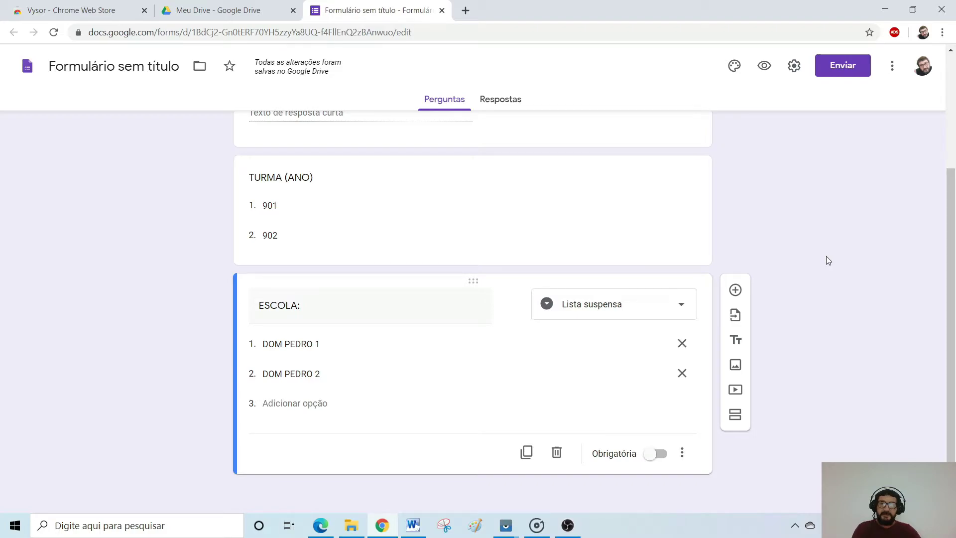
- Switch to the Word document and copy the text's heading "Quem inventou o álcool em gel?"
left_click(414, 527)
left_click_drag(364, 109, 653, 424)
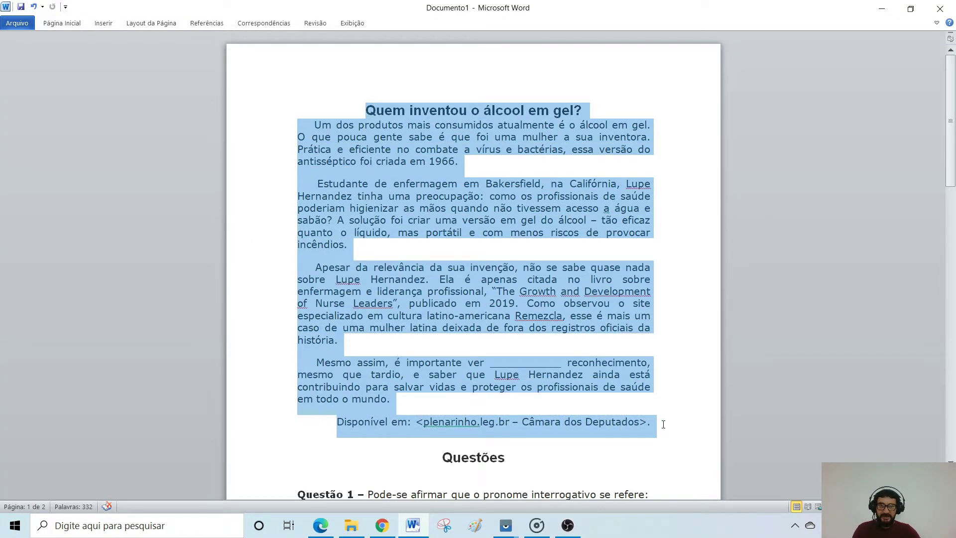
left_click(396, 106)
left_click_drag(365, 112, 585, 115)
key("ctrl+c")
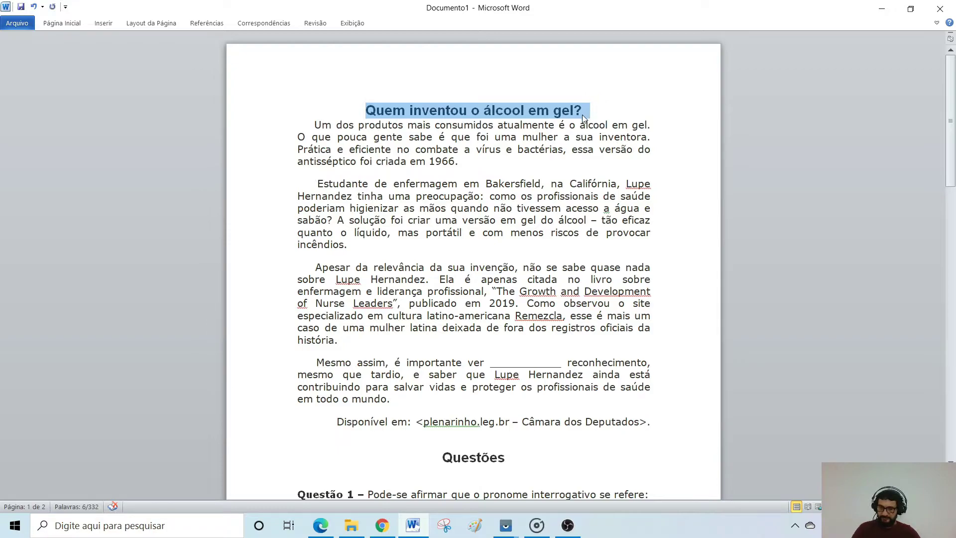
- Back in Google Forms, add a title and description block below ESCOLA: and paste the copied heading as its title
key("alt+Tab")
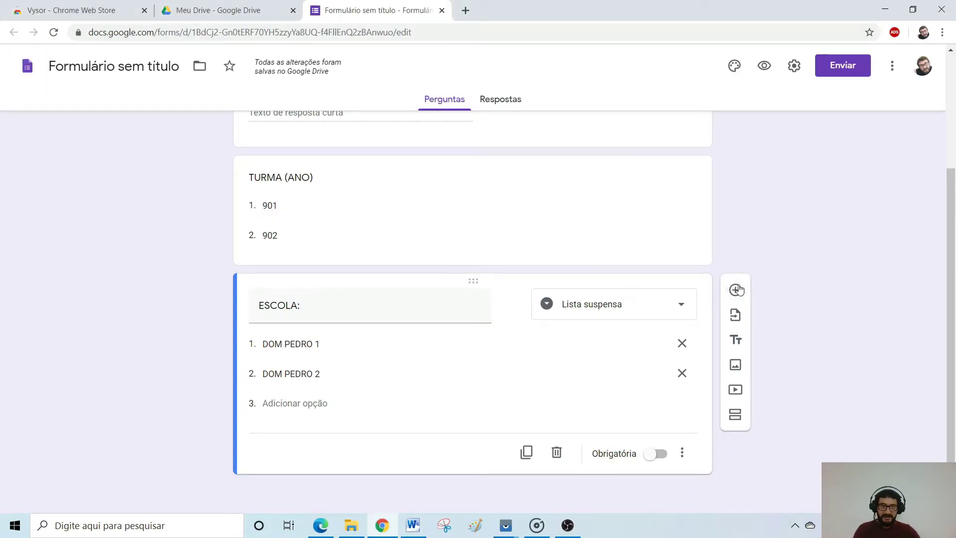
left_click(737, 341)
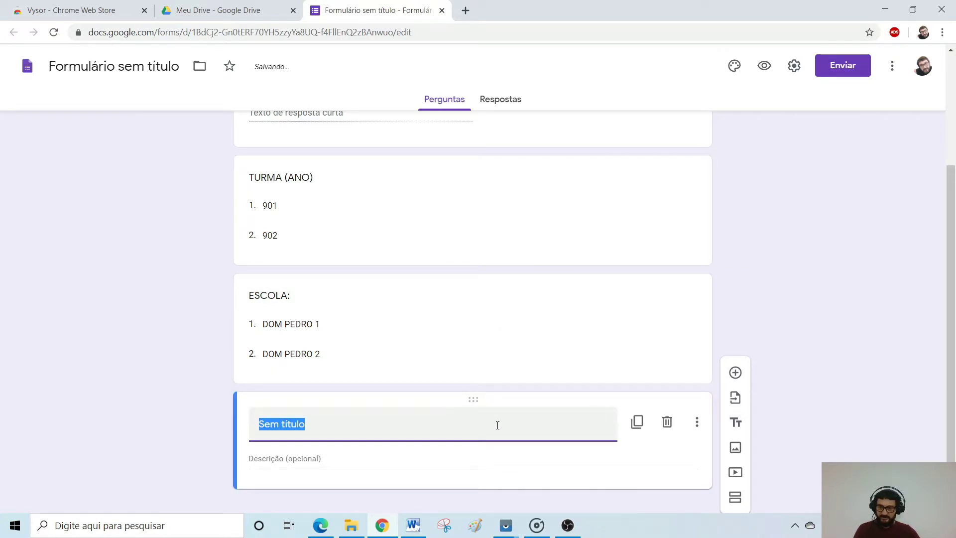
key("ctrl+v")
key("ctrl+a")
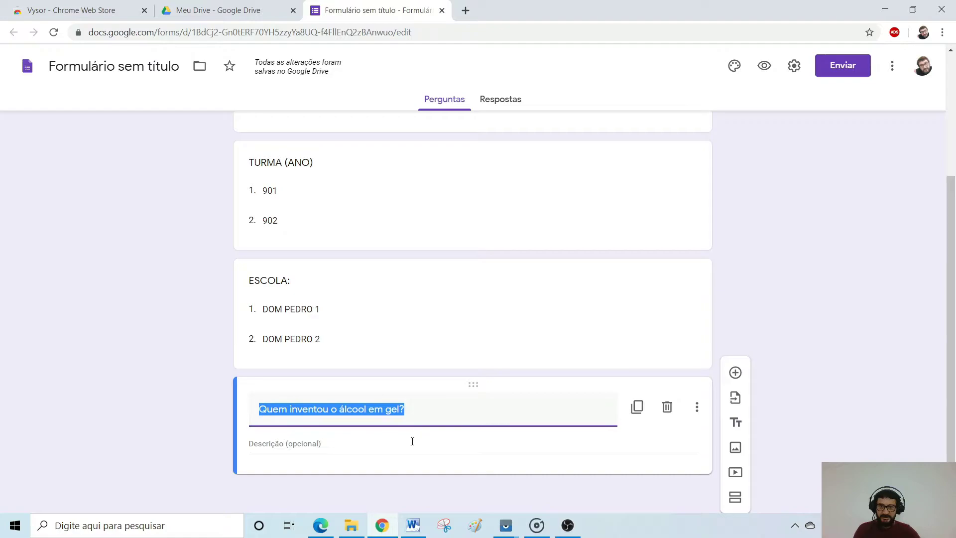
- Copy the full body text with its source line from Word into the description of the "Quem inventou o álcool em gel?" block
left_click(412, 442)
key("alt+Tab")
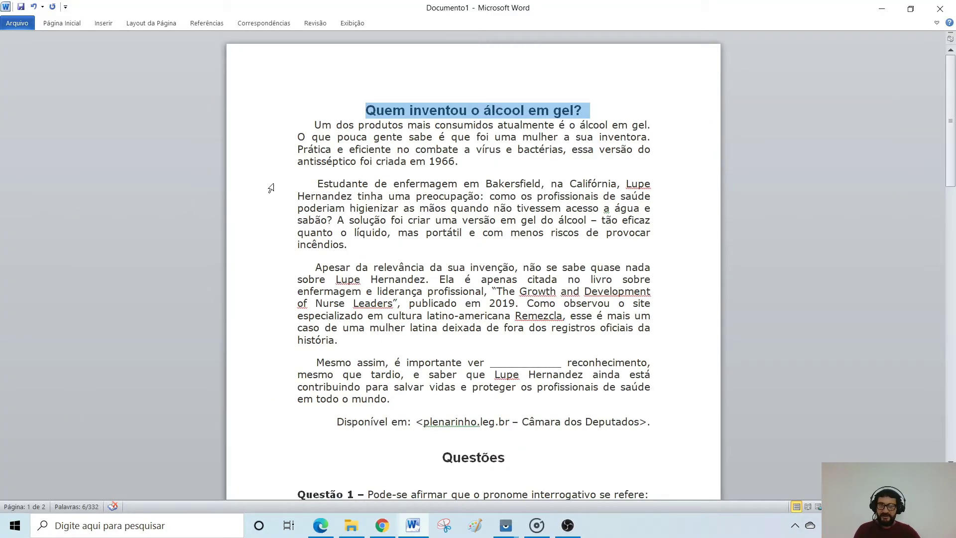
left_click_drag(277, 124, 284, 421)
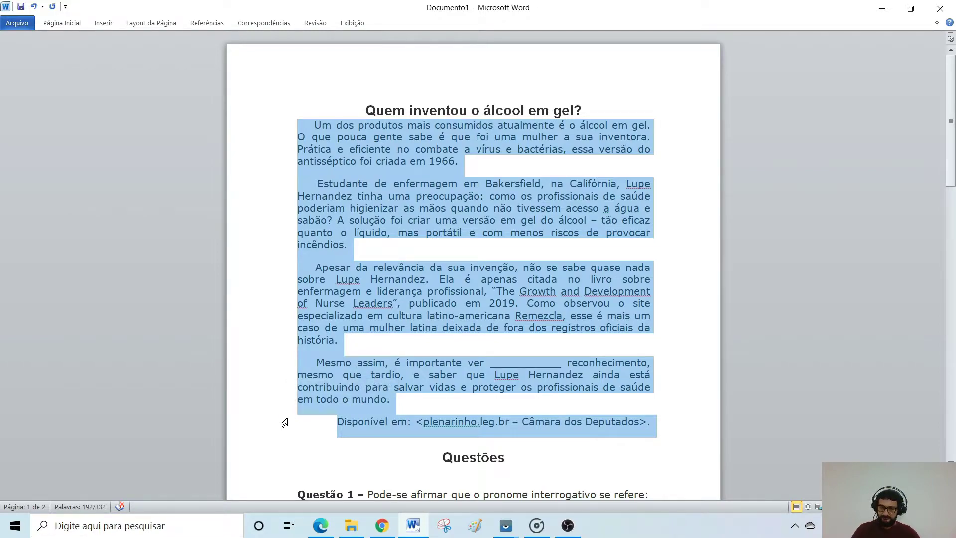
key("alt+Tab")
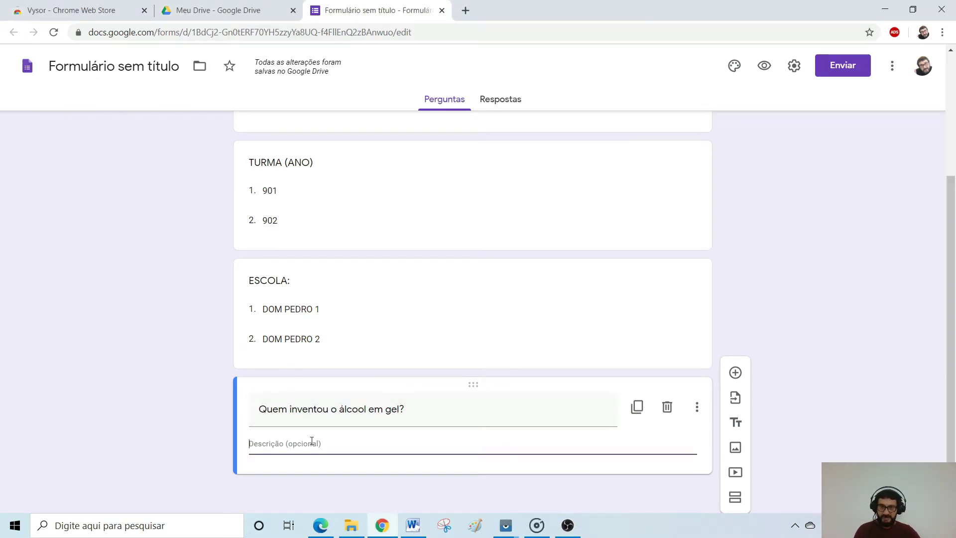
key("ctrl+v")
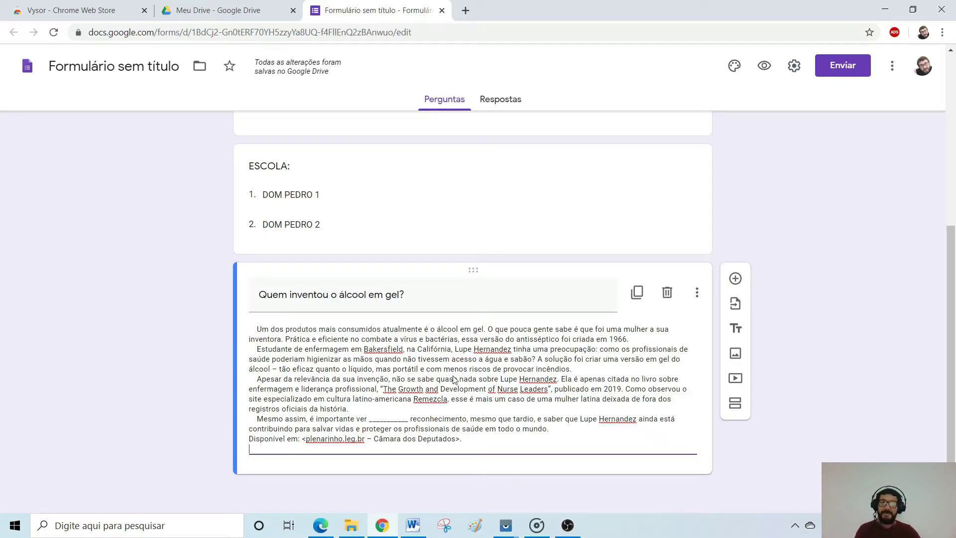
- Bring the Questões section into view in Word, and add a new question below the text block in Google Forms
key("alt+Tab")
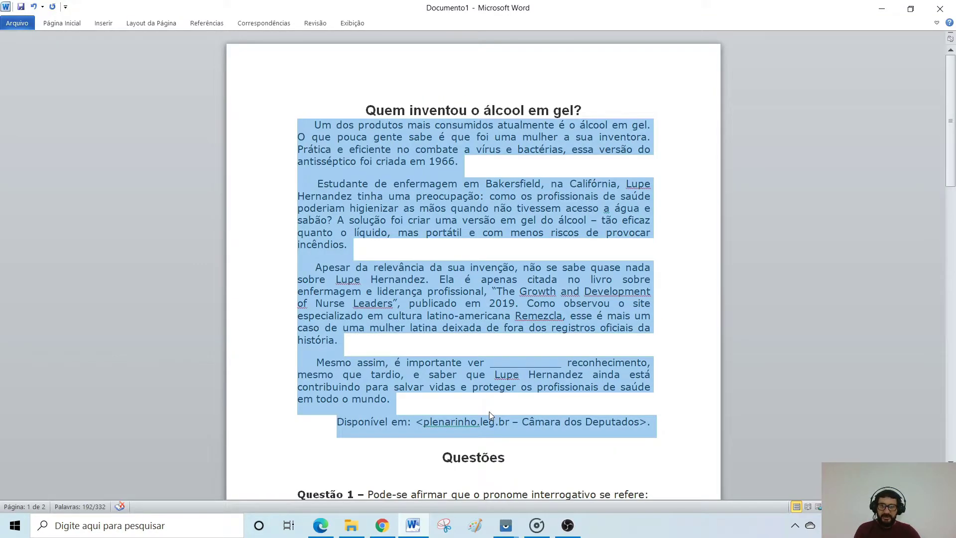
scroll(490, 411, "down", 5)
scroll(490, 411, "down", 2)
key("alt+Tab")
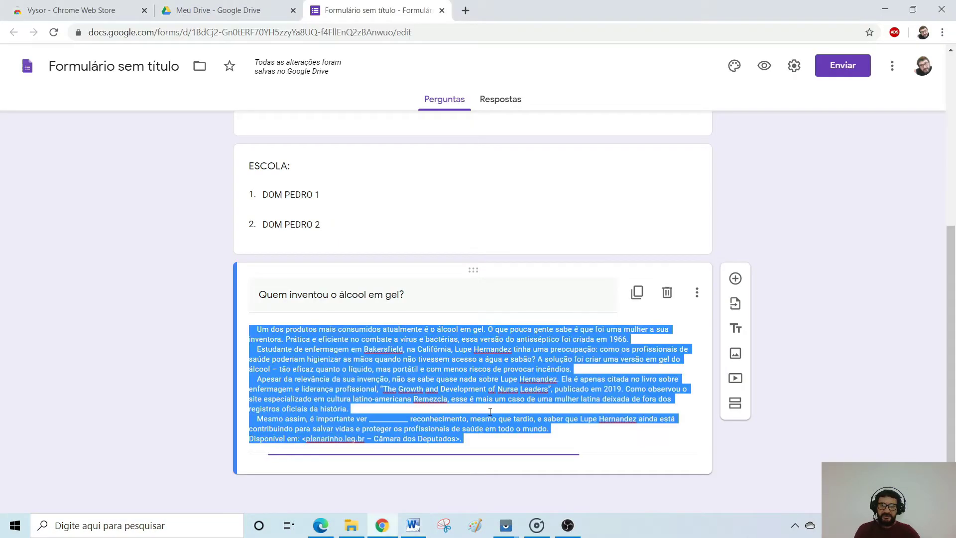
left_click(735, 279)
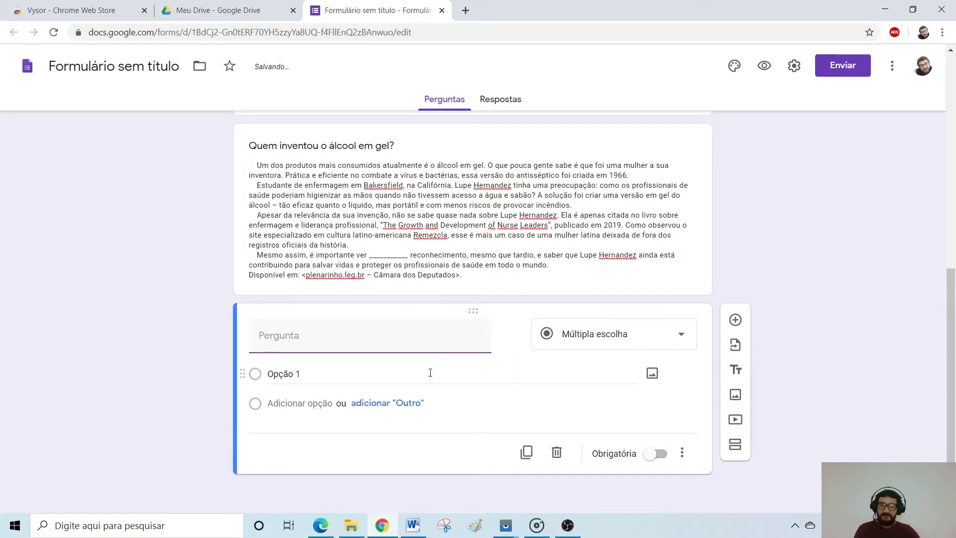
- Copy the Questão 1 statement from Word and paste it as the title of the new question
key("alt+Tab")
left_click(276, 256)
key("ctrl+c")
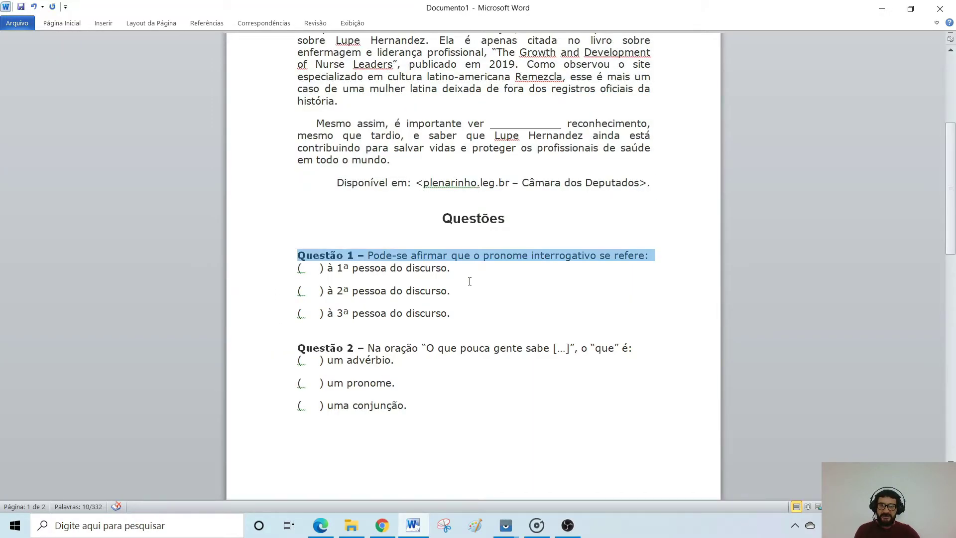
right_click(479, 257)
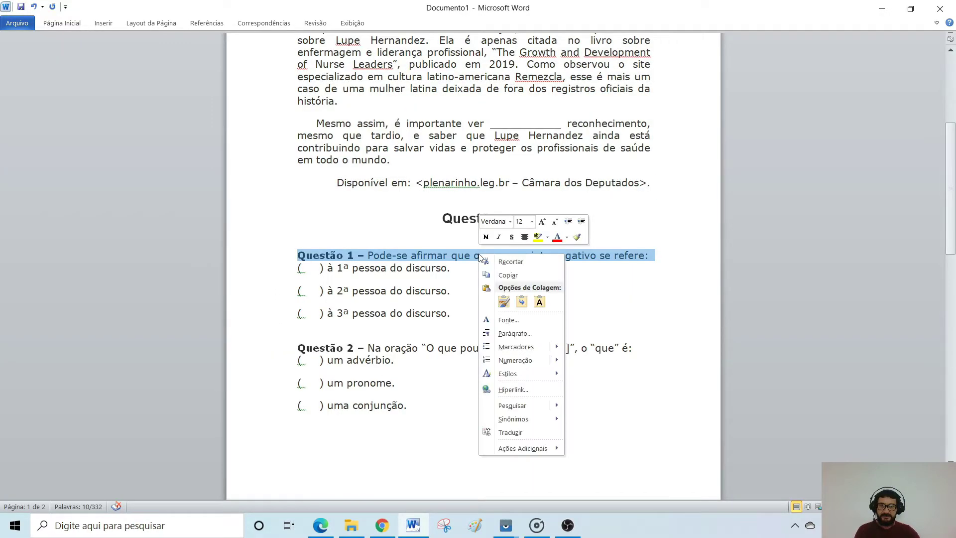
left_click(512, 271)
key("alt+Tab")
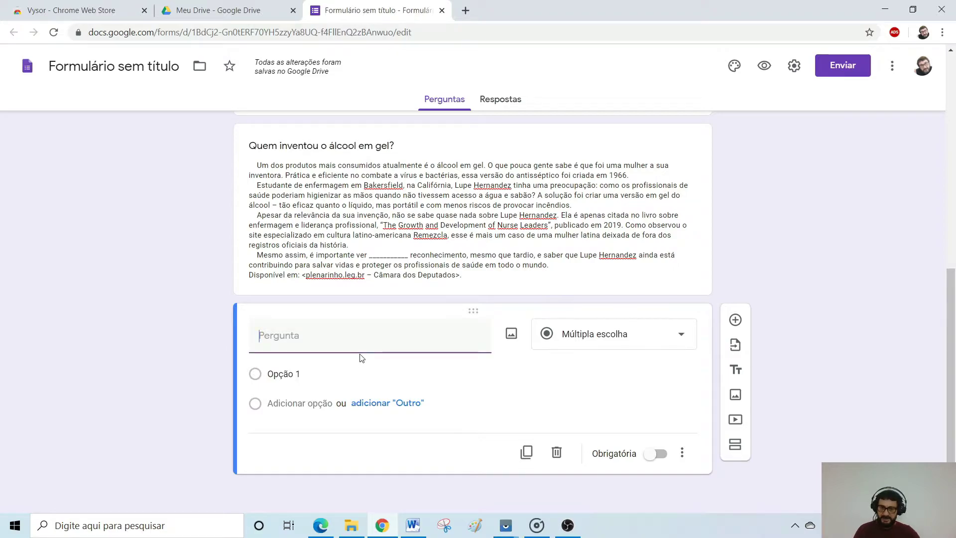
key("ctrl+v")
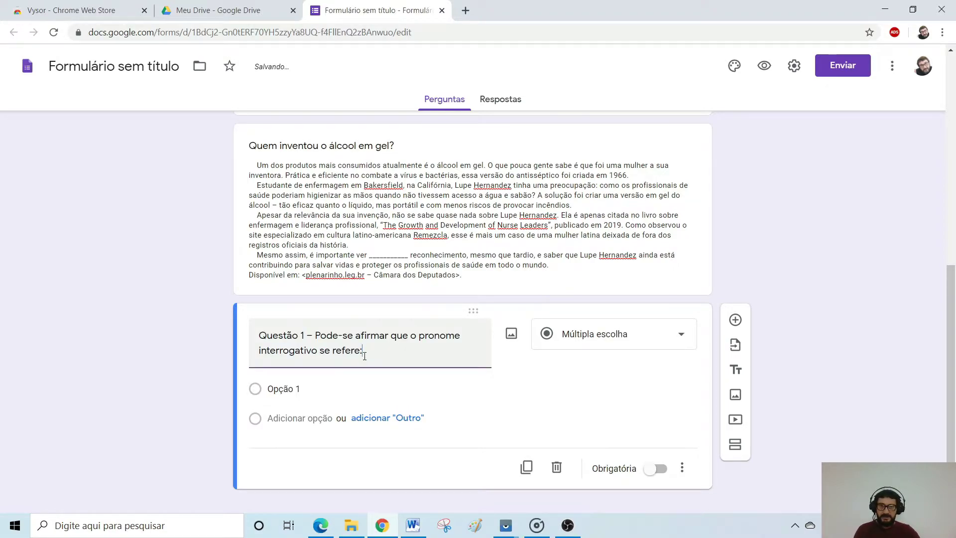
- Copy the three answer options of Questão 1 from the Word document and return to the form
key("alt+Tab")
left_click_drag(298, 269, 440, 314)
right_click(405, 302)
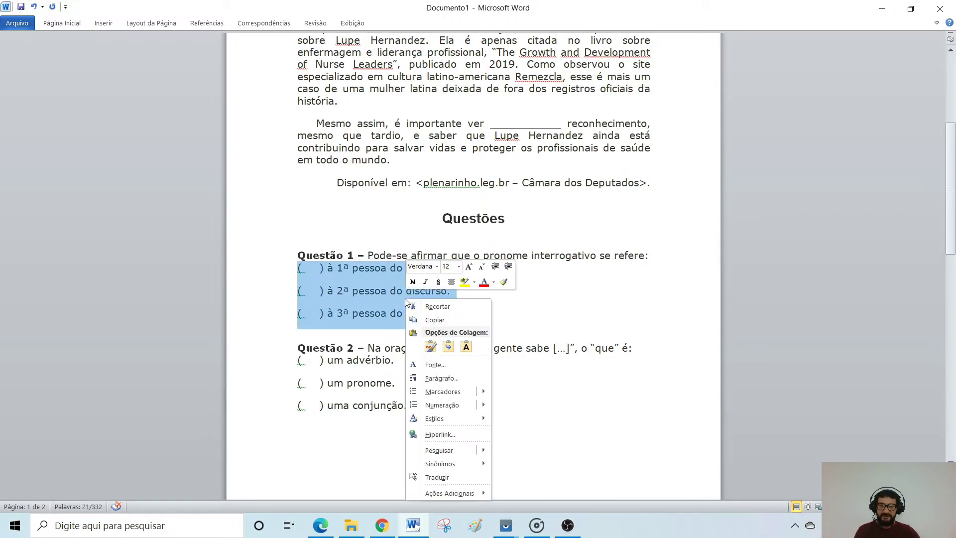
left_click(431, 320)
key("alt+Tab")
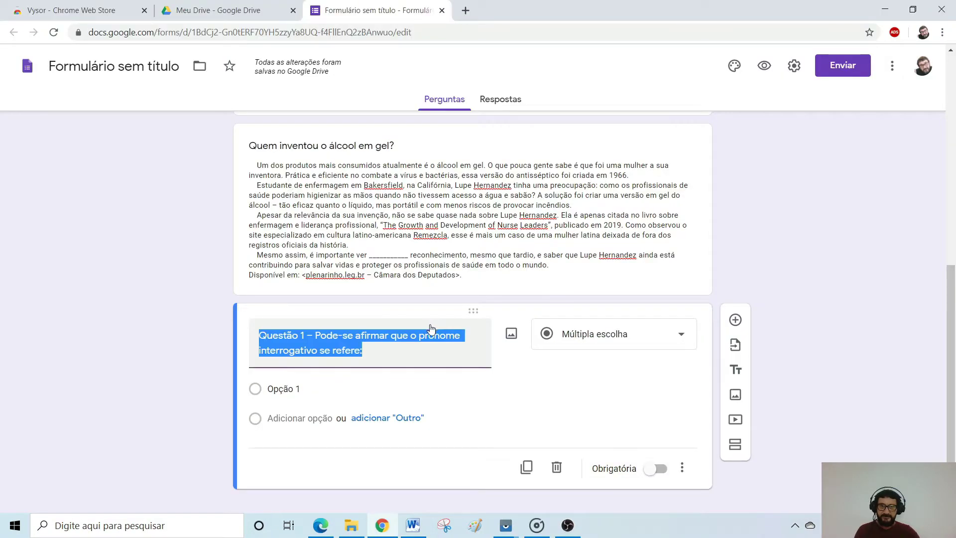
- Set Questão 1 to Múltipla escolha and paste the copied answers as its options
left_click(687, 341)
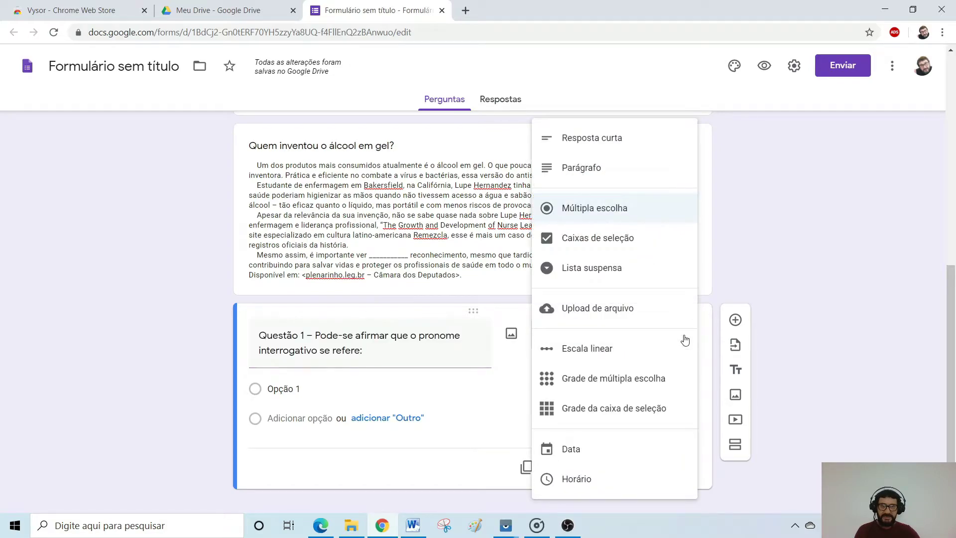
left_click(626, 216)
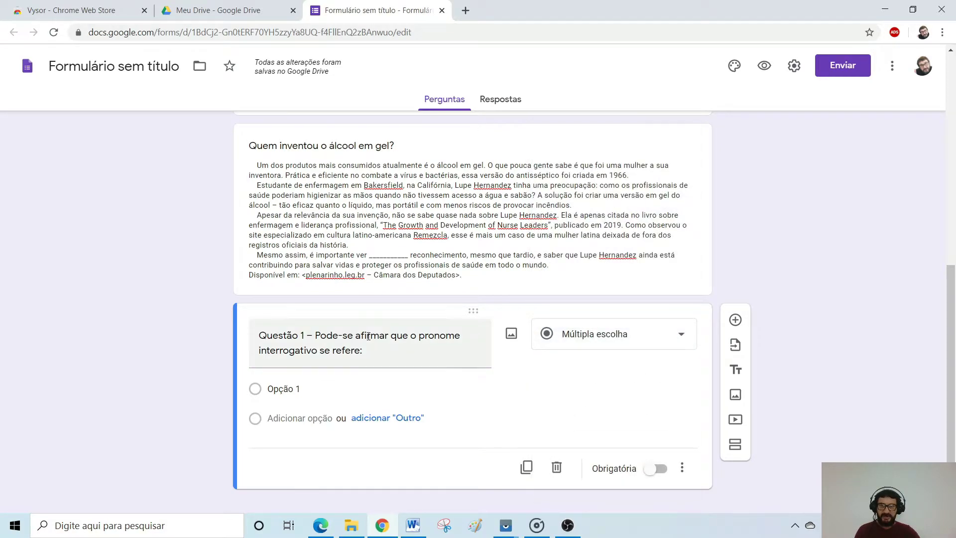
left_click(371, 393)
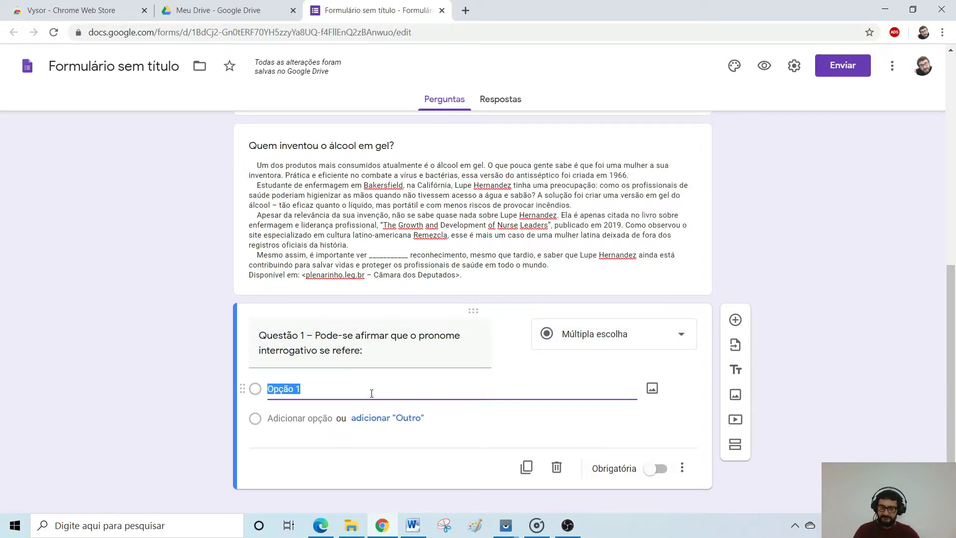
key("ctrl+v")
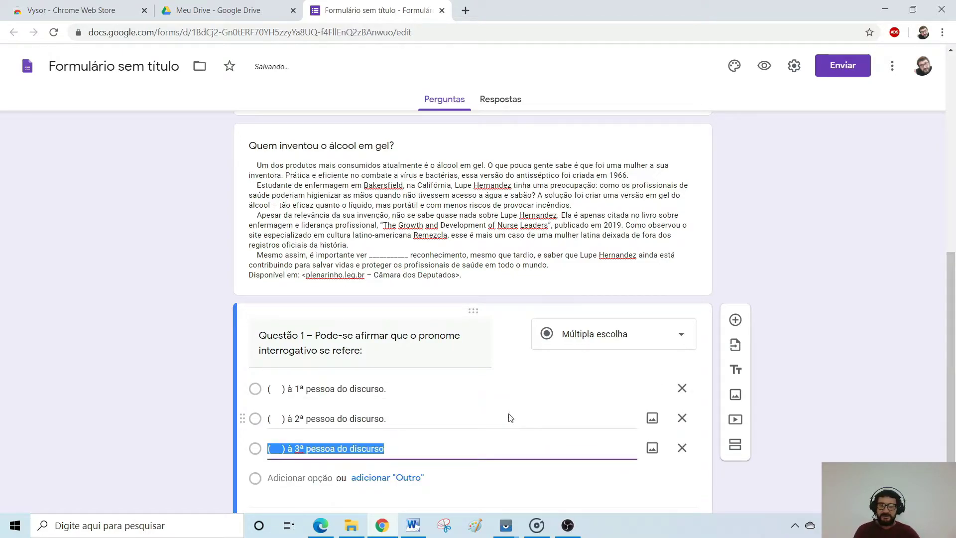
left_click(849, 387)
- Add a new question below Questão 1 and paste the Questão 2 statement from the Word document as its title
scroll(850, 387, "down", 1)
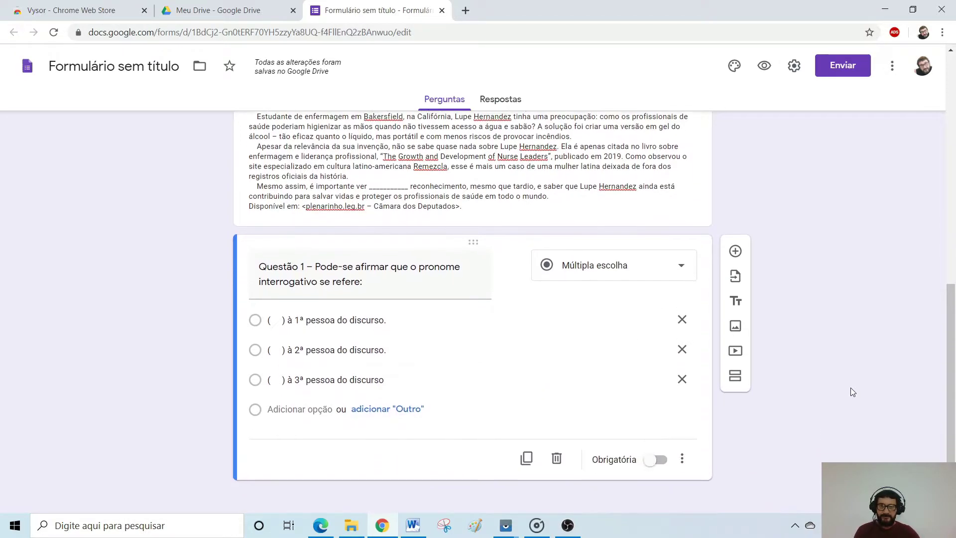
left_click(735, 254)
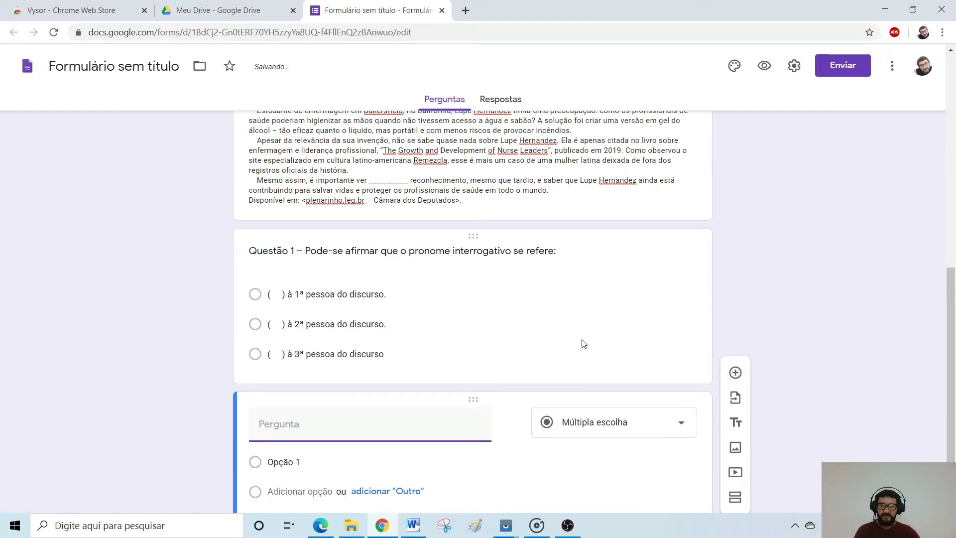
key("alt+Tab")
left_click_drag(296, 342, 449, 354)
left_click_drag(622, 357, 645, 347)
key("ctrl+c")
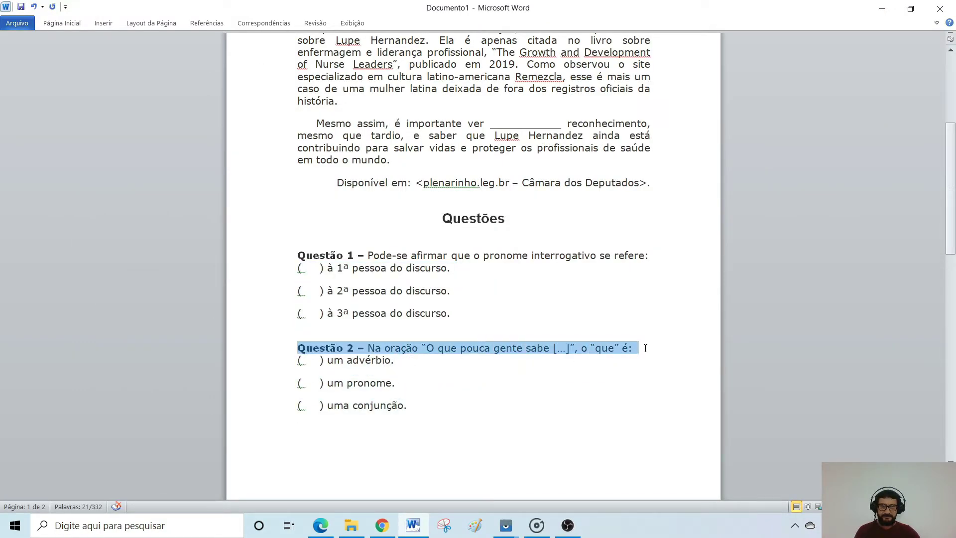
key("alt+Tab")
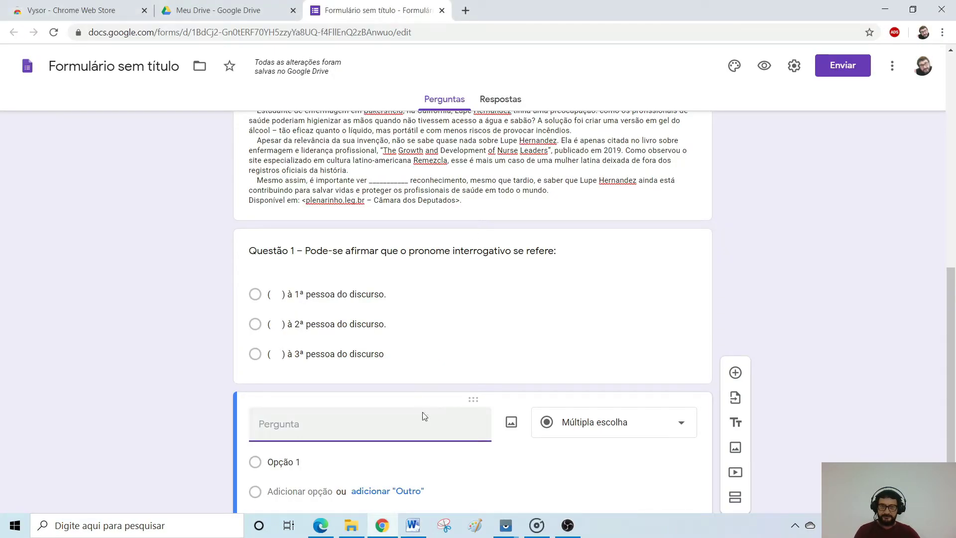
key("ctrl+v")
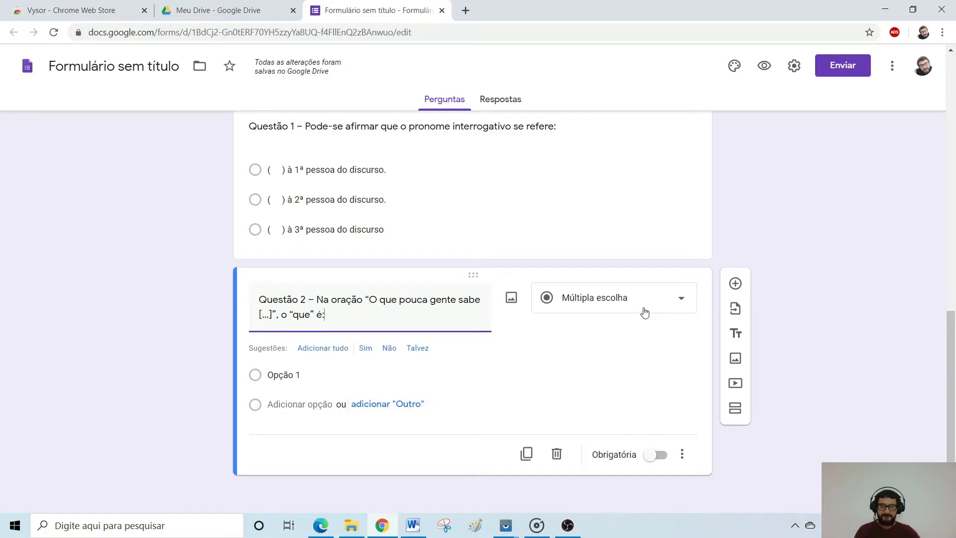
- Keep Questão 2 as Múltipla escolha and paste its three answers from Word as options: um advérbio, um pronome, uma conjunção
left_click(644, 312)
left_click(605, 205)
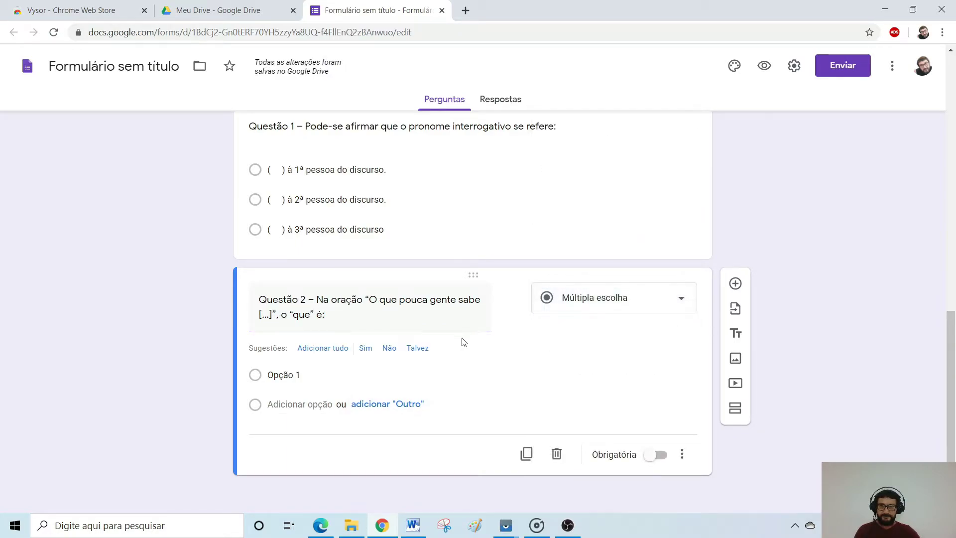
key("alt+Tab")
left_click_drag(286, 363, 280, 410)
key("alt+Tab")
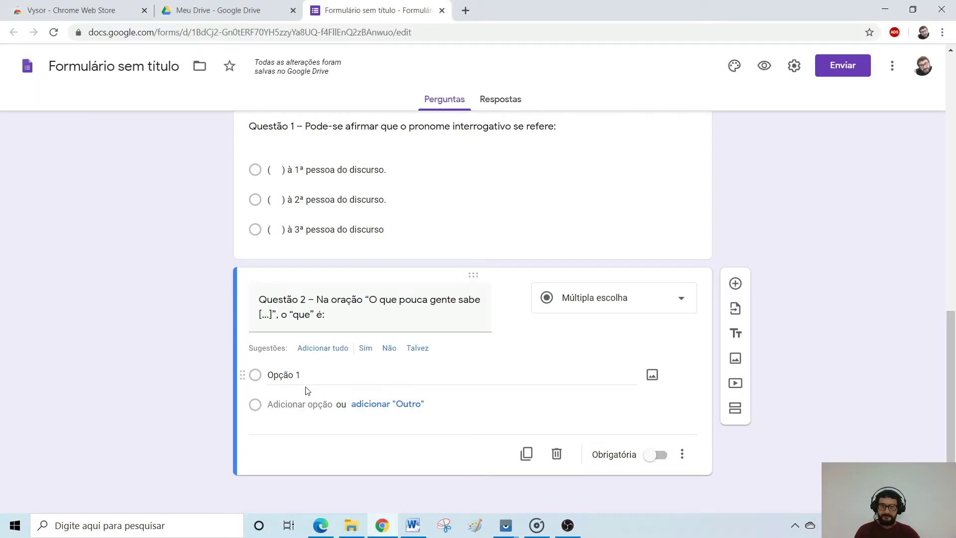
left_click(314, 376)
type("( ) um advérbio. ( ) um pronome. ( ) uma conjunção.")
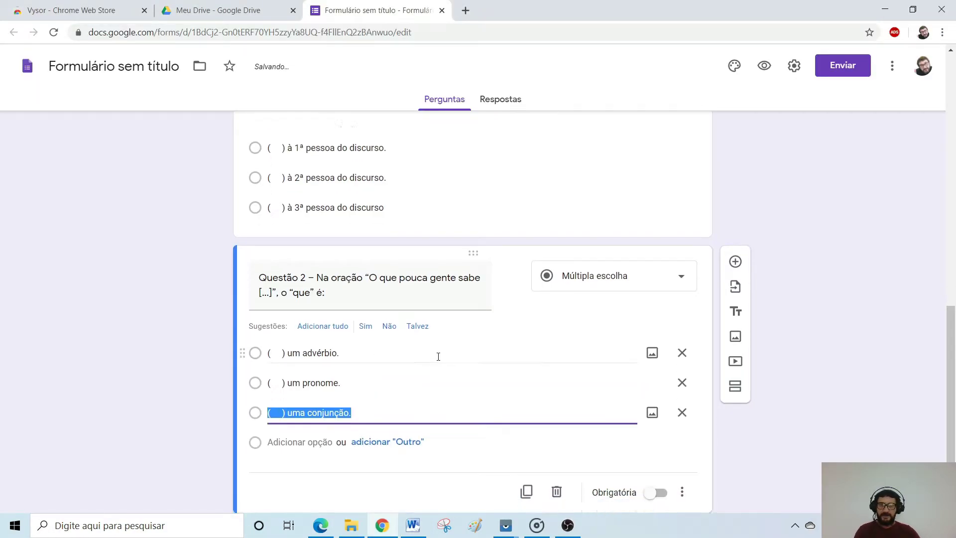
- Add another question and paste the Questão 3 statement from the Word document as its title
left_click(735, 221)
key("alt+Tab")
scroll(516, 337, "down", 3)
left_click_drag(275, 336, 283, 408)
key("alt+Tab")
type("Questão 3 – Em \"[…] mas portátil e com menos riscos de provocar incêndios.\", o pronome destacado classifica-se como:")
- Copy the Questão 3 answers from Word into its options: pronome relativo, pronome pessoal, pronome indefinido
key("alt+Tab")
key("alt+Tab")
left_click(367, 378)
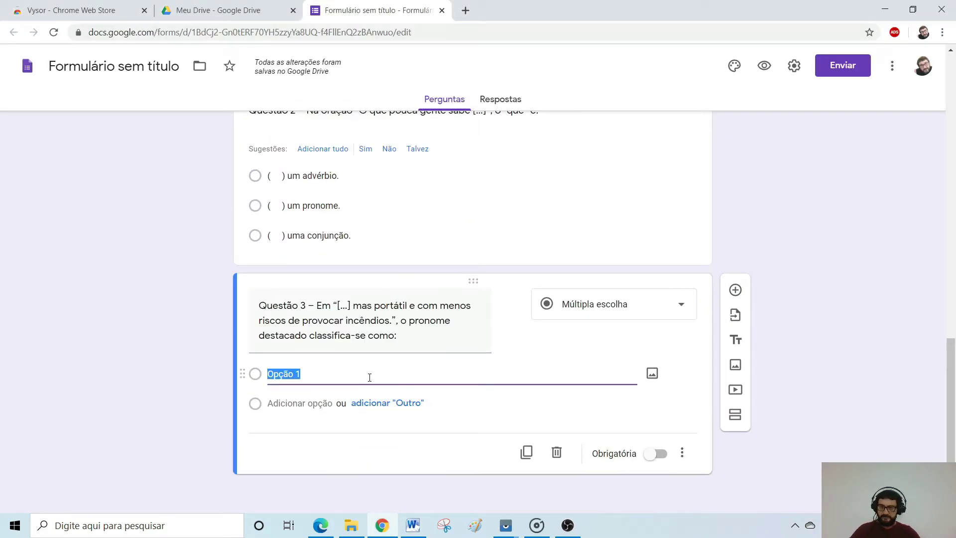
- Copy the Questão 4 statement from Word and paste it as the title of a new question
key("alt+Tab")
scroll(286, 389, "down", 3)
left_click(286, 357)
left_click_drag(286, 358, 277, 425)
key("alt+Tab")
left_click(734, 228)
type("Questão 4 – No trecho \"Apesar da relevância da sua invenção [...]\", o pronome indica:")
- Copy the Questão 4 answers from Word into its options: lugar, modo, posse
key("alt+Tab")
key("alt+Tab")
left_click(351, 377)
type("(    ) lugar. (    ) modo. (    ) posse.")
- Copy the Questão 5 statement from Word and paste it as the title of a new question
key("alt+Tab")
scroll(353, 377, "down", 2)
left_click_drag(277, 336, 277, 352)
key("ctrl+c")
key("alt+Tab")
left_click(735, 305)
key("ctrl+v")
- Copy the Questão 5 answers from Word into its options: sujeito, objeto direto, objeto indireto
key("alt+Tab")
left_click_drag(282, 369, 277, 408)
key("ctrl+c")
key("alt+Tab")
left_click(294, 386)
key("ctrl+v")
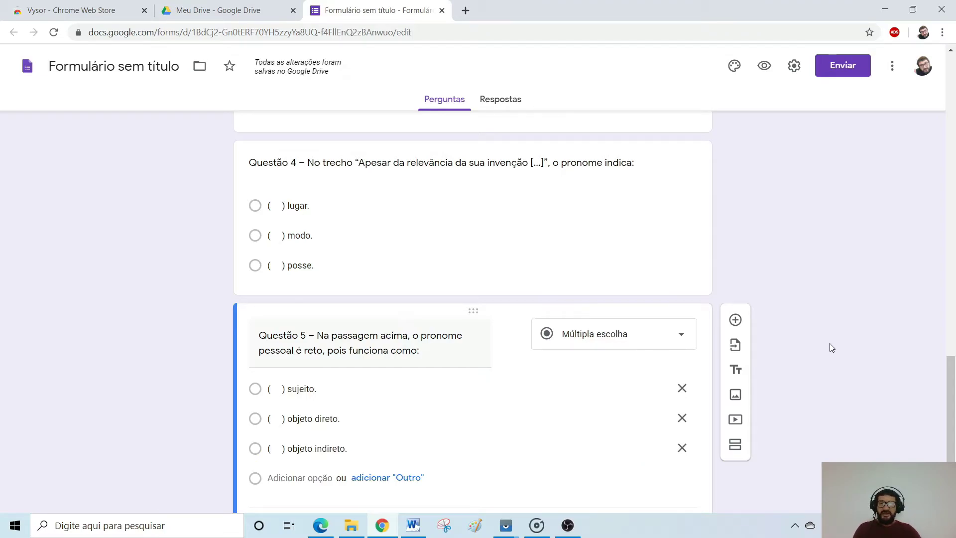
- Look over the form, open its preview, and check the ALUNO, TURMA (ANO) and ESCOLA answer fields
scroll(830, 344, "up", 13)
scroll(828, 345, "up", 4)
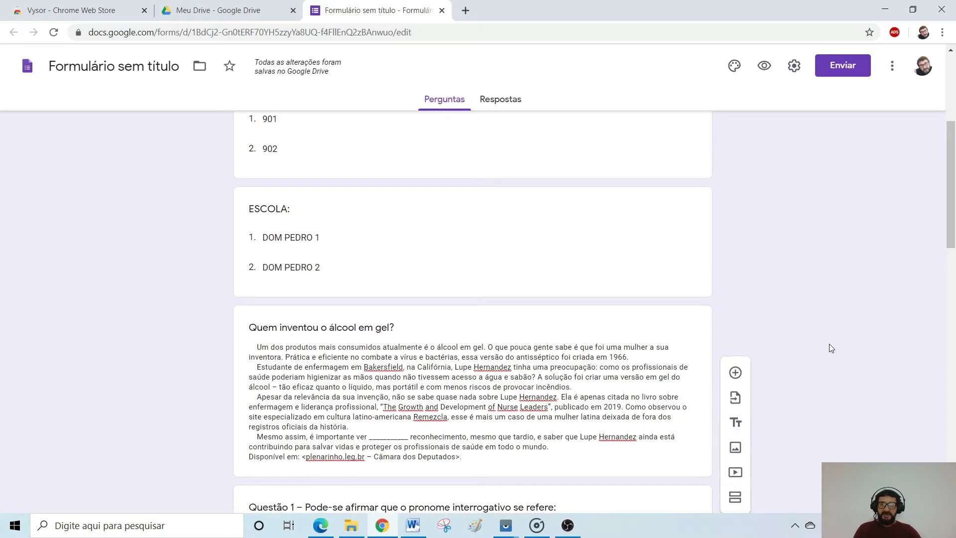
scroll(829, 344, "up", 5)
scroll(827, 345, "down", 2)
scroll(828, 342, "down", 20)
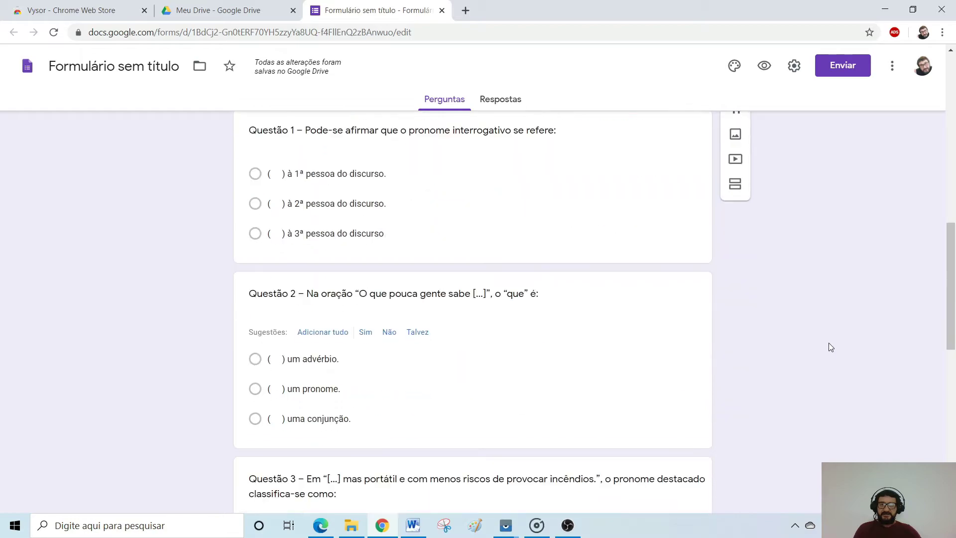
scroll(828, 344, "up", 18)
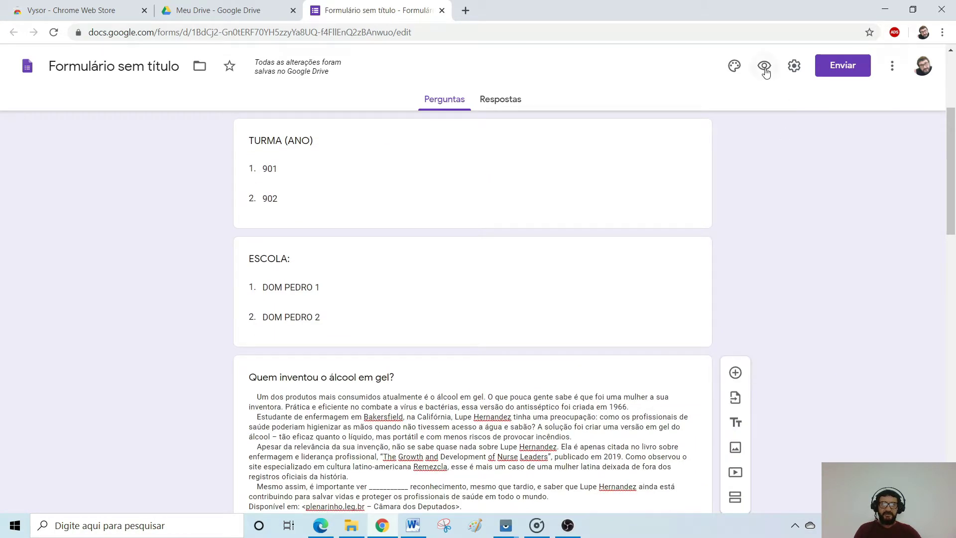
left_click(764, 72)
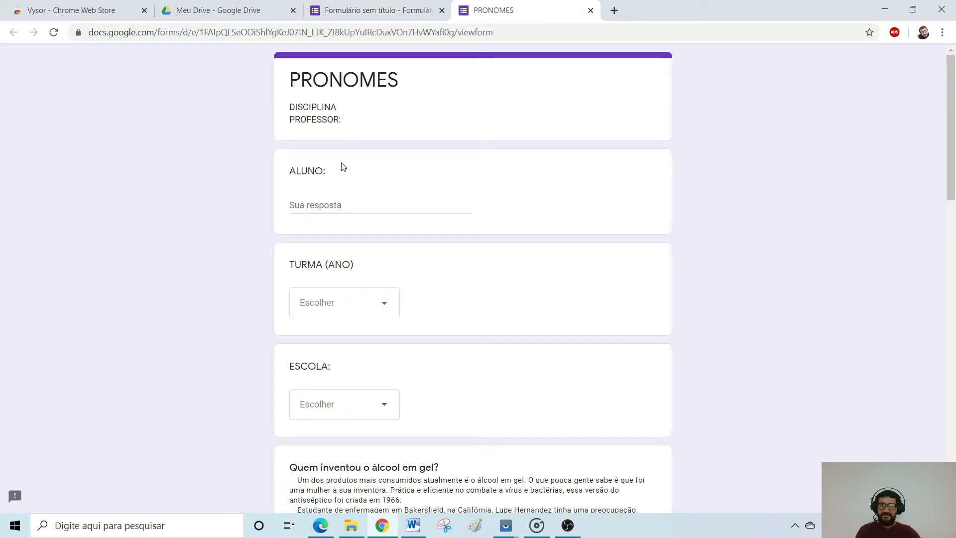
left_click(351, 200)
left_click(380, 312)
left_click(542, 319)
left_click(380, 407)
left_click(495, 399)
- Review the reading text and the multiple-choice questions in the preview, and close it to return to the editor
scroll(497, 399, "down", 5)
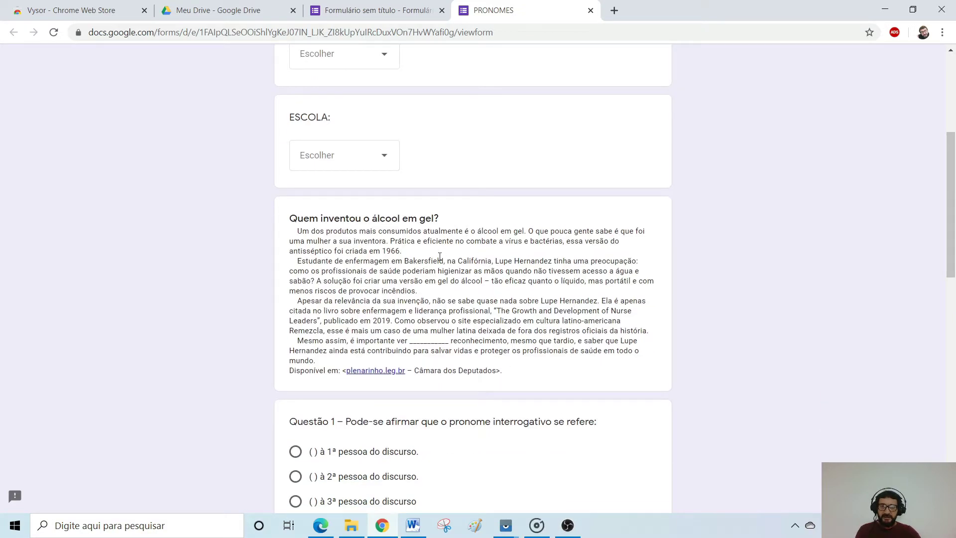
scroll(447, 329, "down", 3)
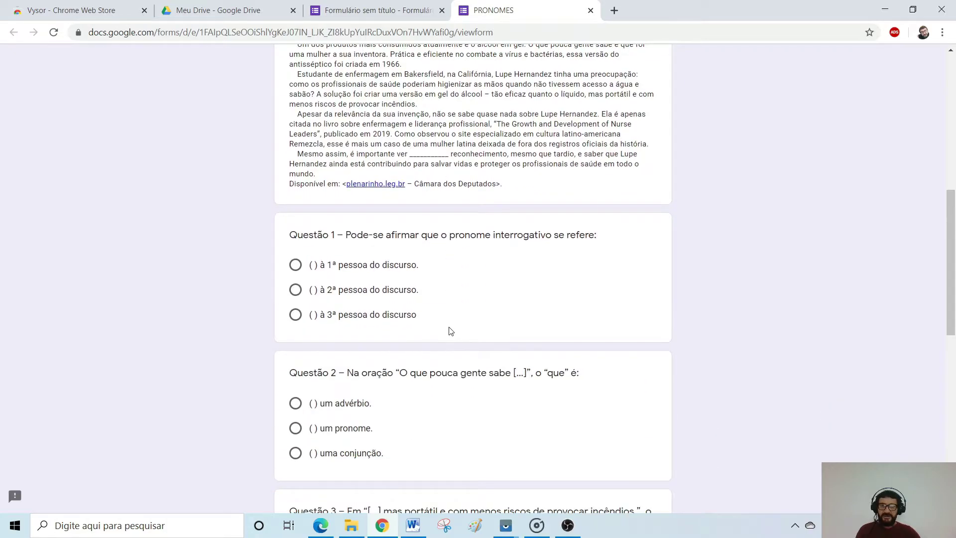
scroll(449, 329, "down", 6)
scroll(450, 327, "up", 8)
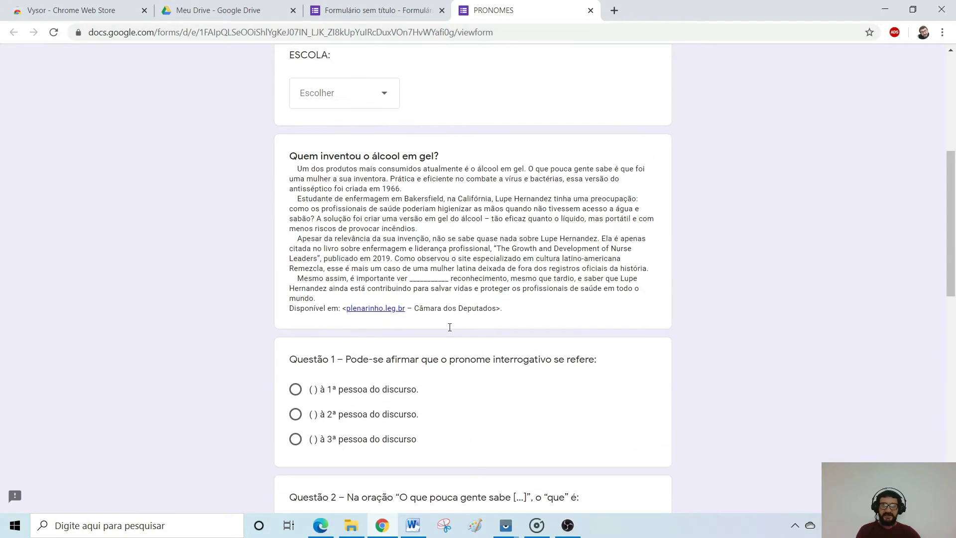
scroll(450, 327, "up", 5)
left_click(590, 11)
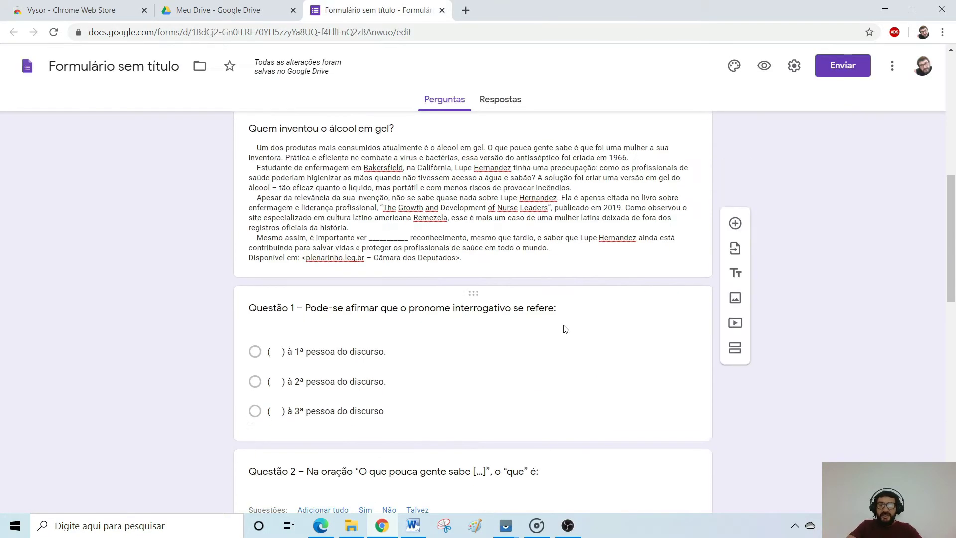
scroll(562, 329, "down", 11)
scroll(562, 332, "down", 1)
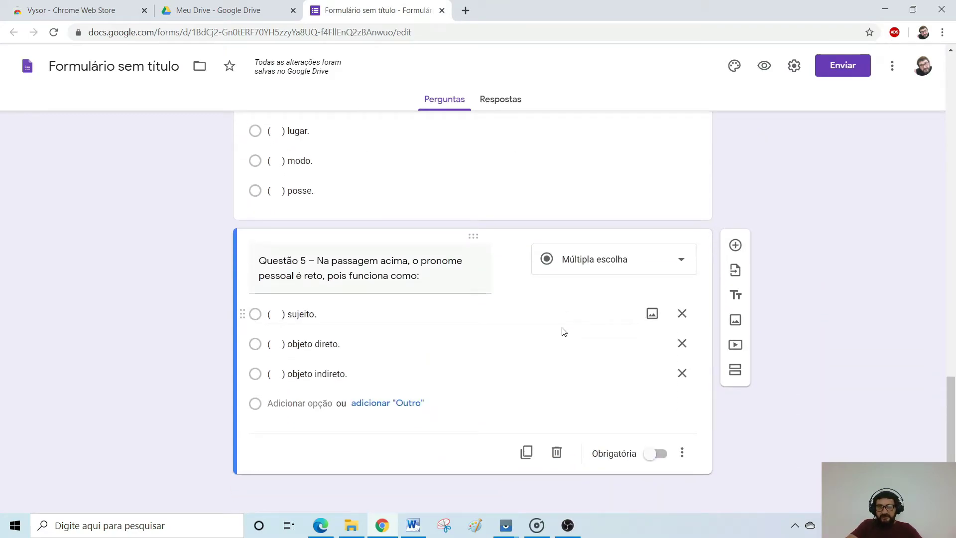
scroll(553, 337, "up", 18)
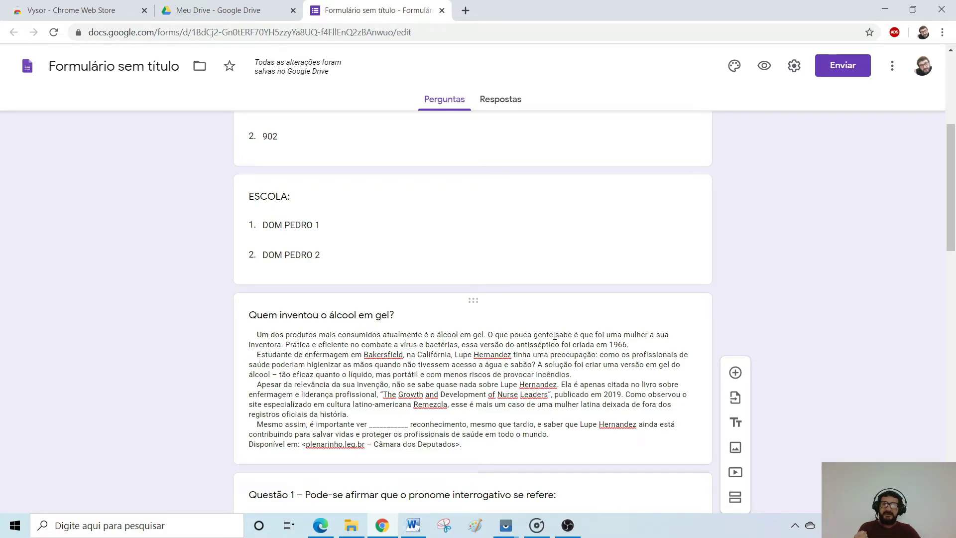
scroll(391, 407, "down", 8)
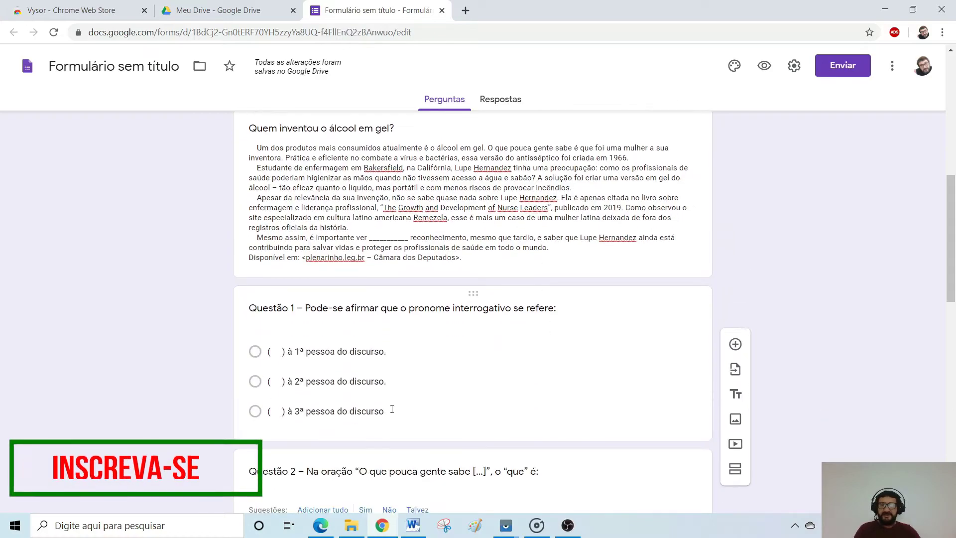
scroll(391, 413, "down", 6)
scroll(391, 413, "up", 6)
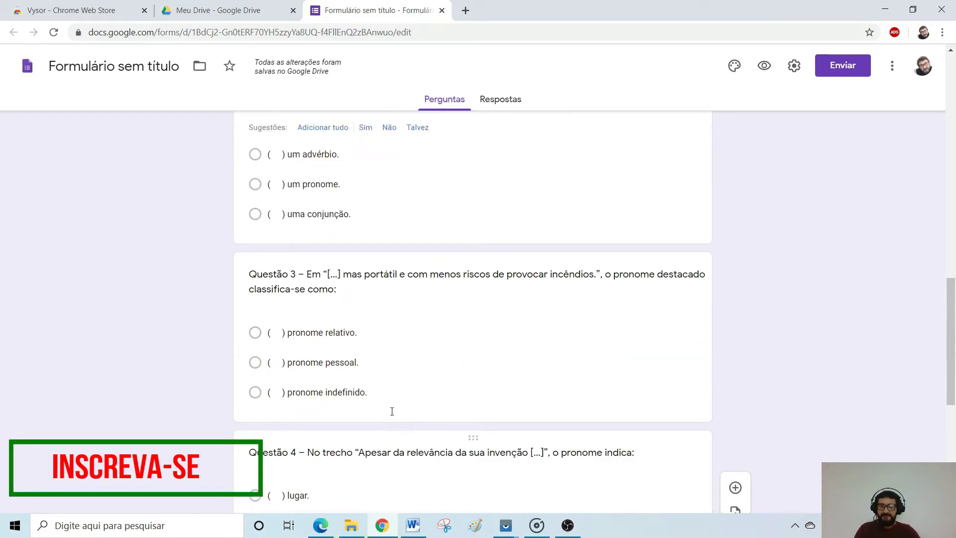
scroll(423, 393, "up", 9)
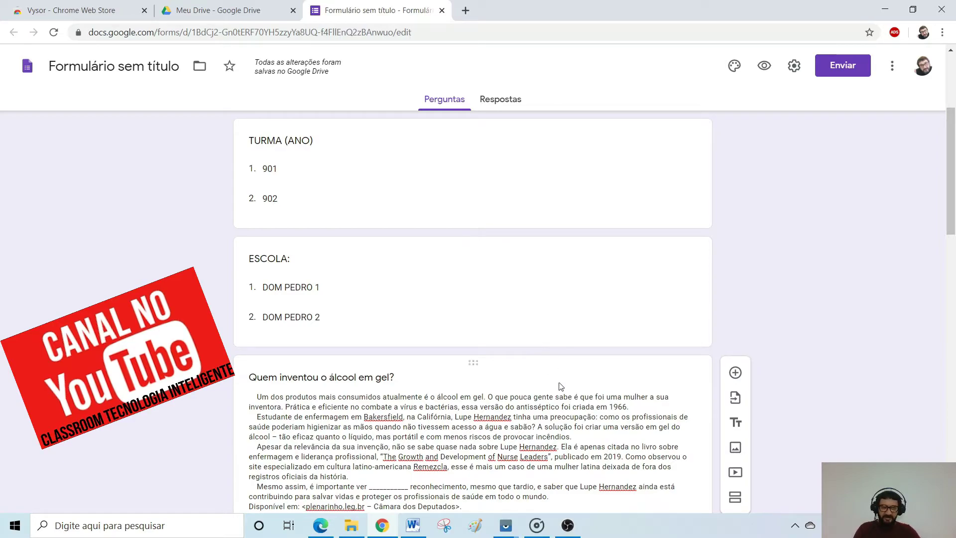
- Start importing questions from the existing form INTERPRETAÇÃO DE TEXTO 2
left_click(735, 399)
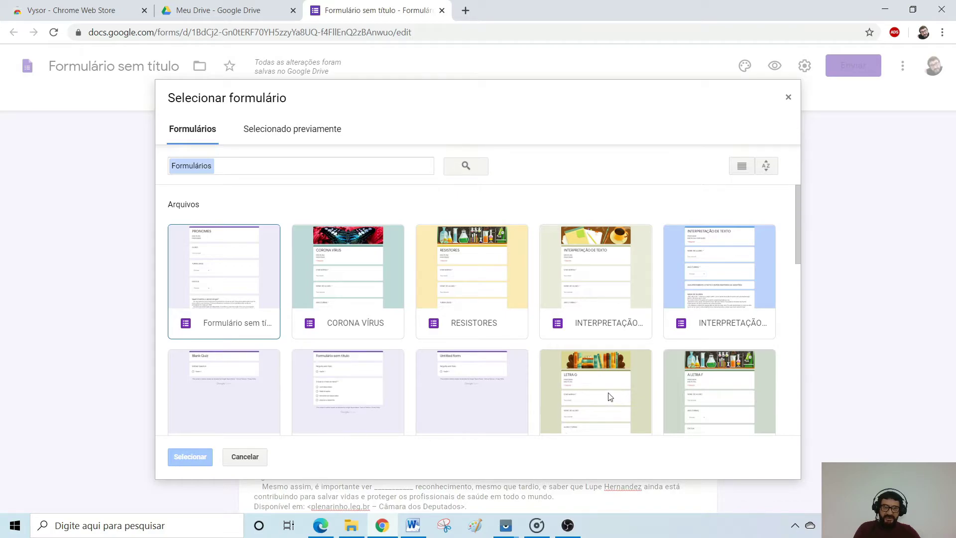
left_click(712, 296)
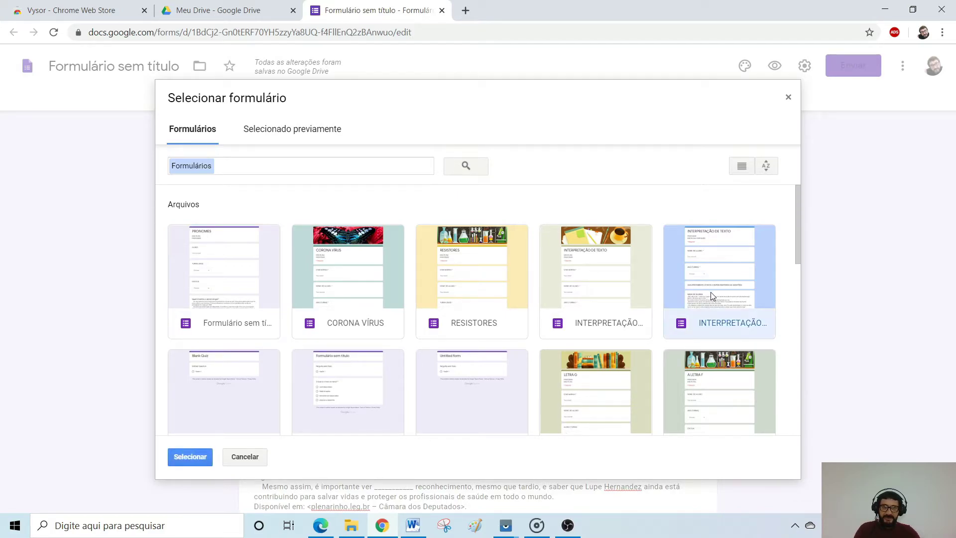
left_click(174, 457)
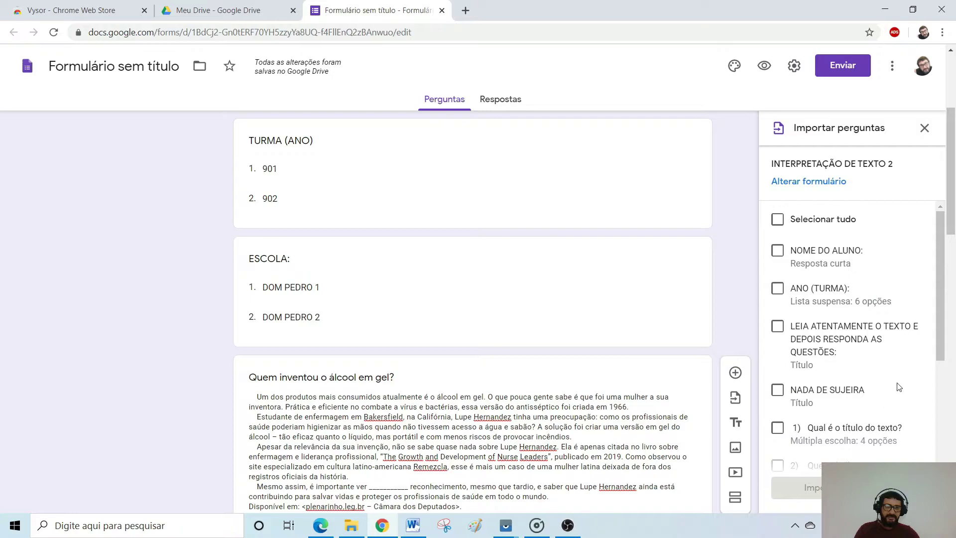
- Import the NADA DE SUJEIRA title block and questions 1 to 5 from INTERPRETAÇÃO DE TEXTO 2 into the form
scroll(936, 288, "down", 2)
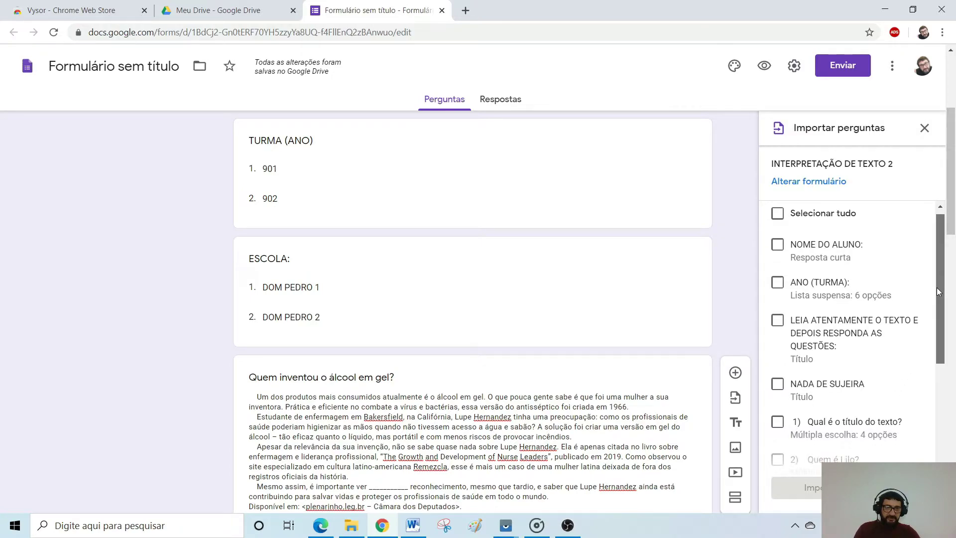
scroll(935, 298, "down", 5)
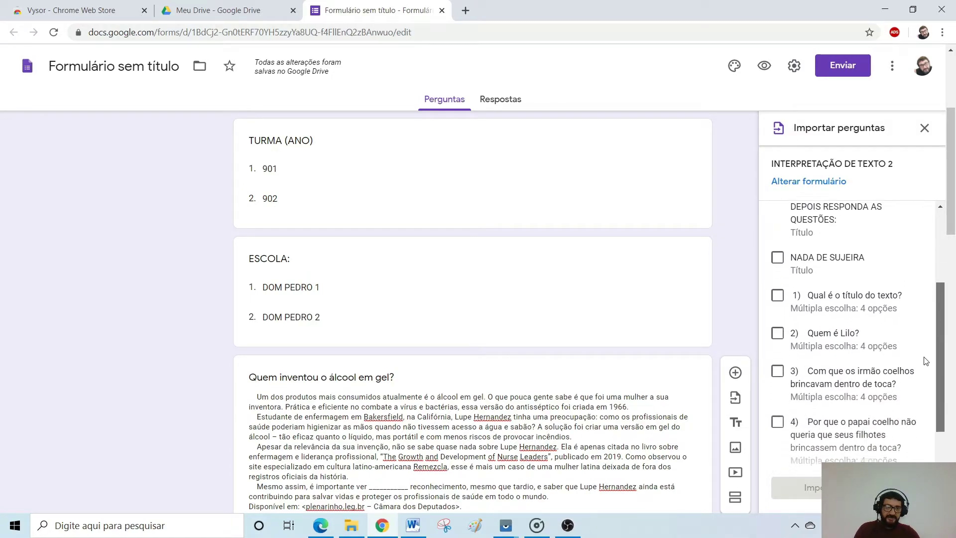
scroll(923, 361, "up", 1)
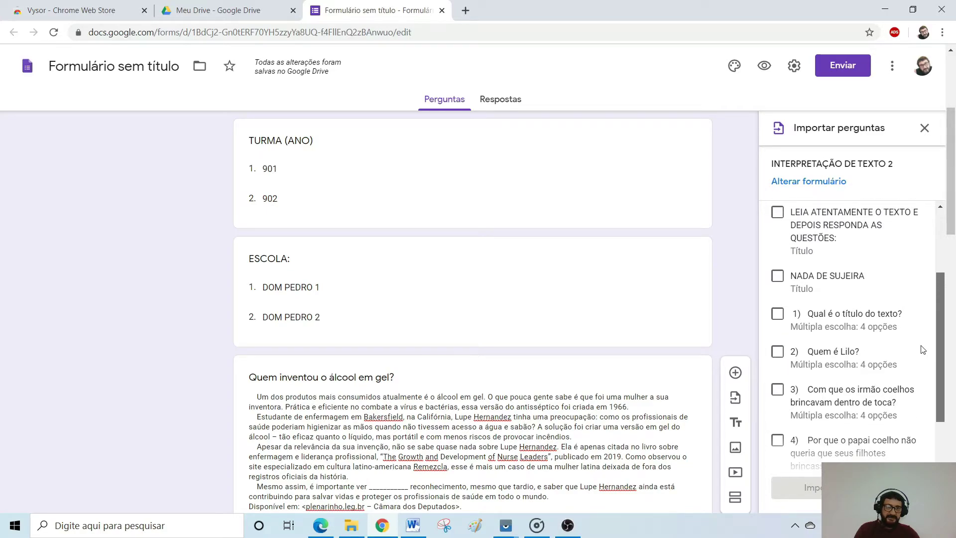
left_click(777, 277)
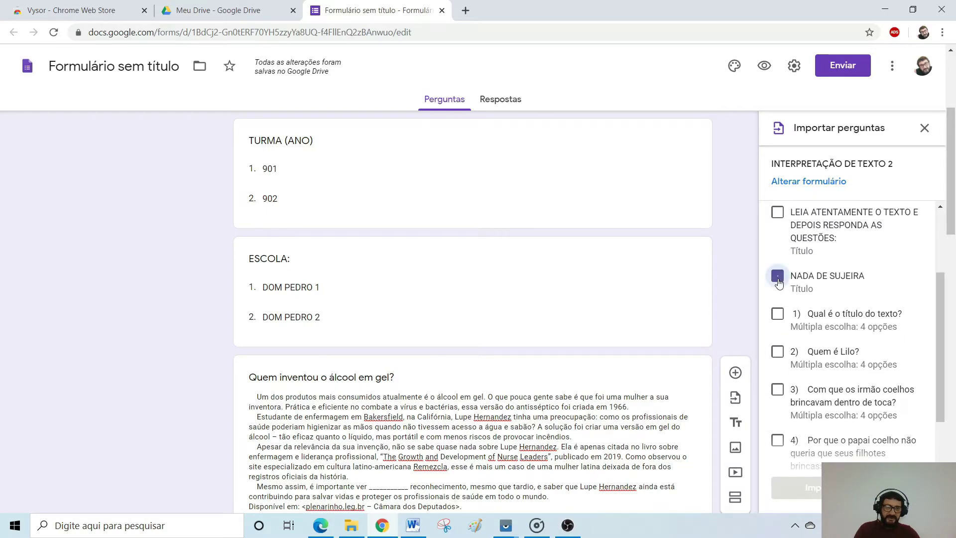
left_click(778, 314)
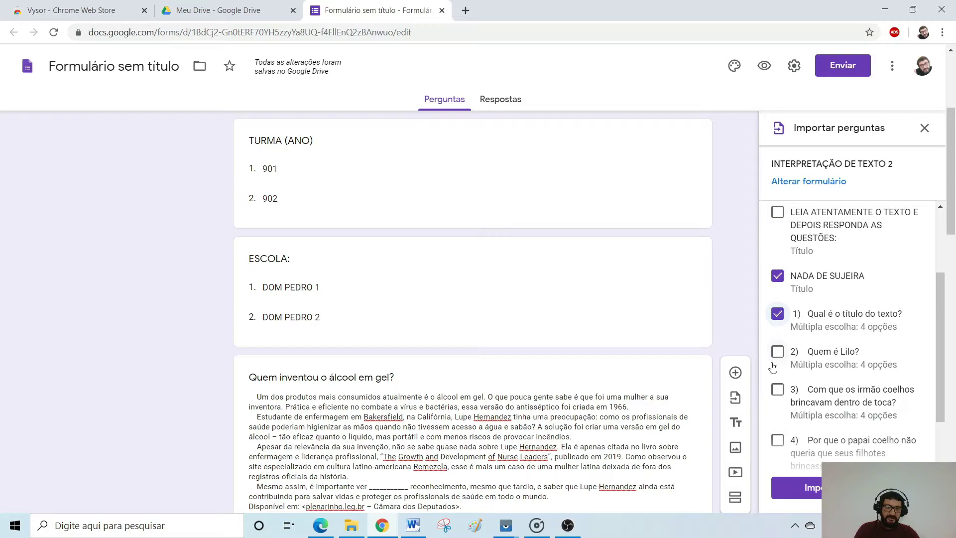
left_click(777, 351)
left_click(778, 389)
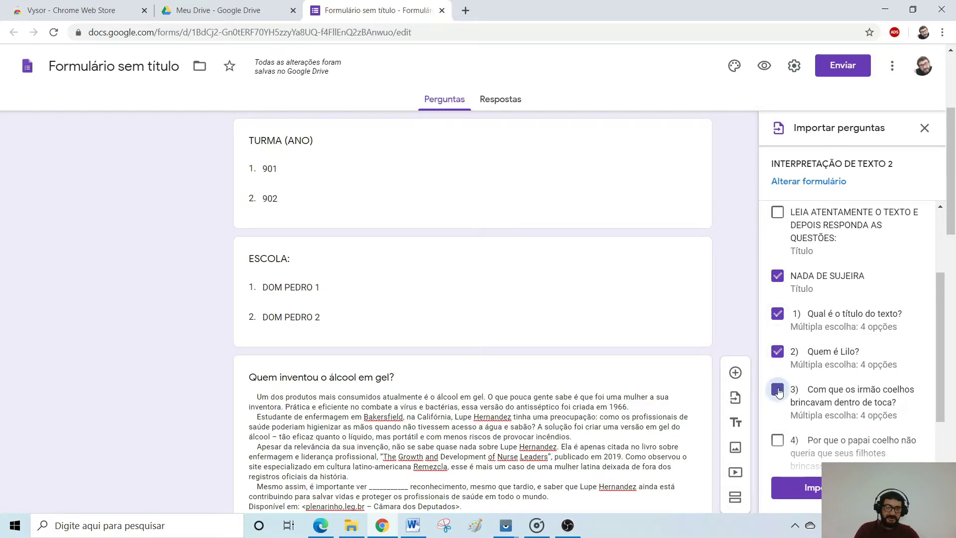
left_click(777, 441)
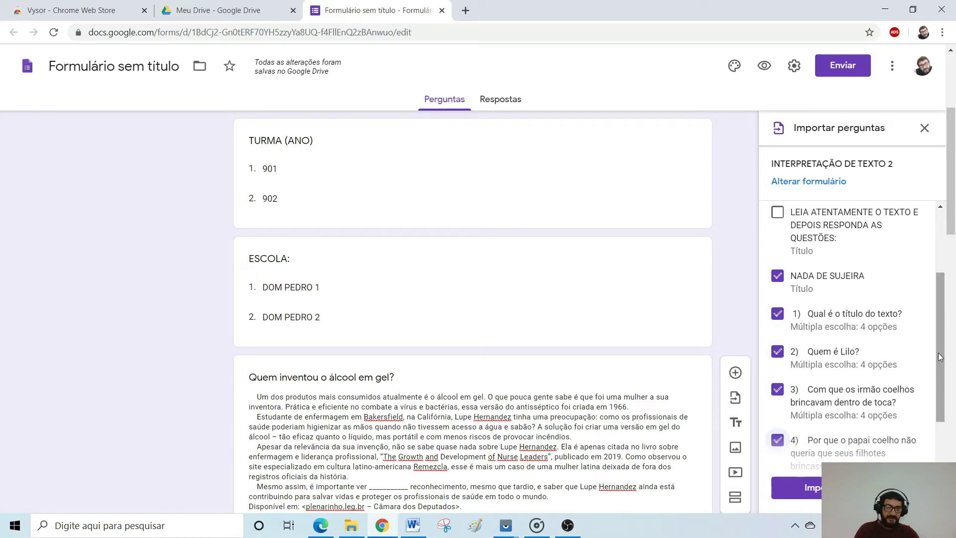
scroll(934, 359, "down", 2)
left_click(779, 422)
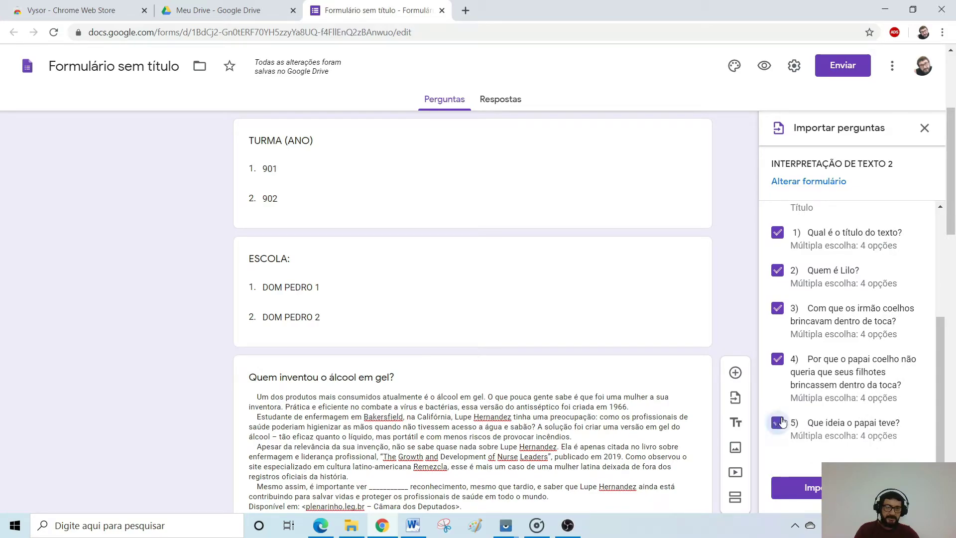
left_click(837, 487)
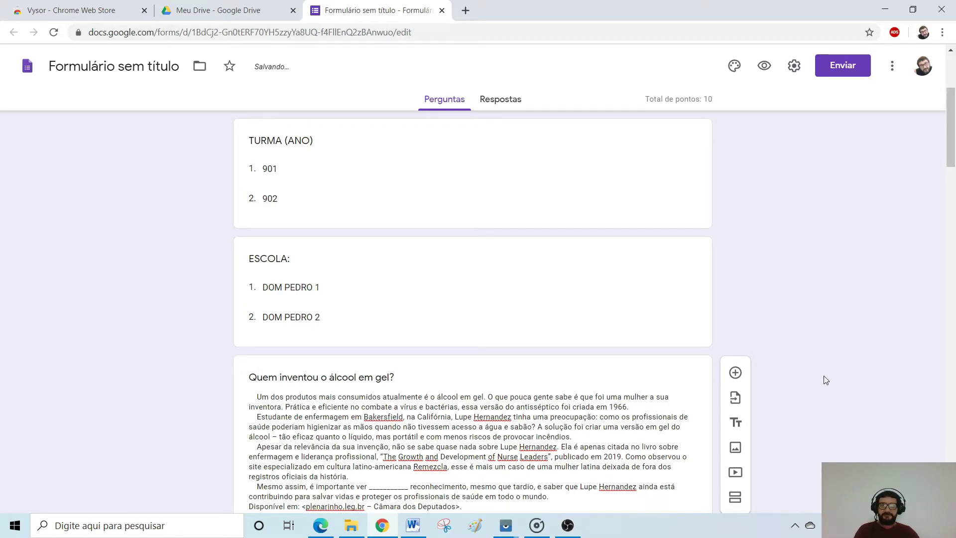
- Look over the imported NADA DE SUJEIRA text block and the first imported question, "Qual é o título do texto?"
scroll(822, 376, "down", 6)
scroll(837, 377, "down", 13)
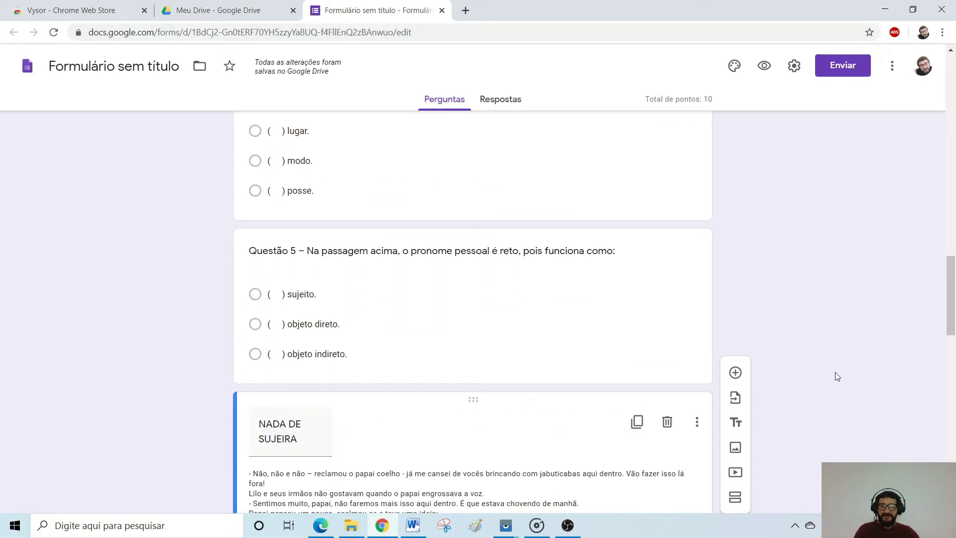
scroll(838, 376, "down", 4)
left_click(484, 308)
key("ctrl+a")
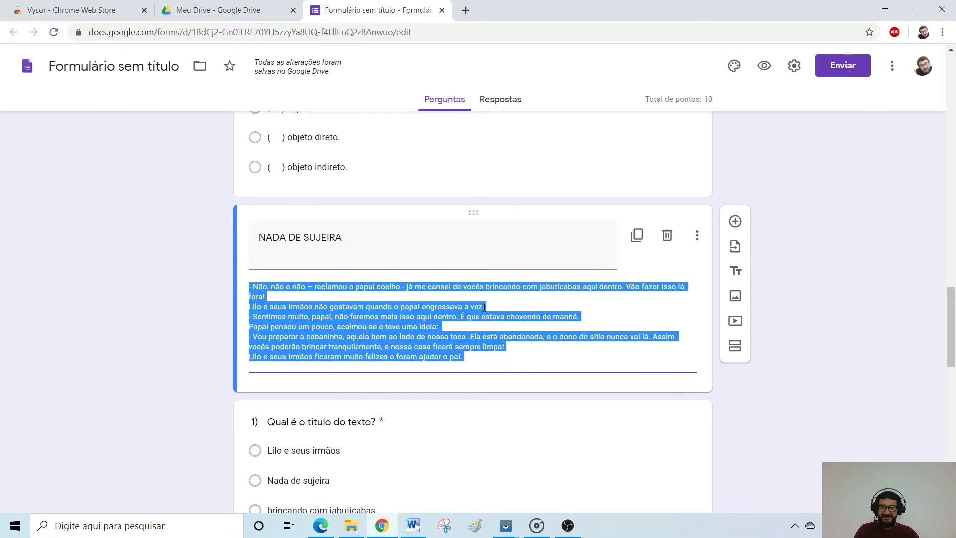
left_click(801, 309)
scroll(802, 311, "down", 4)
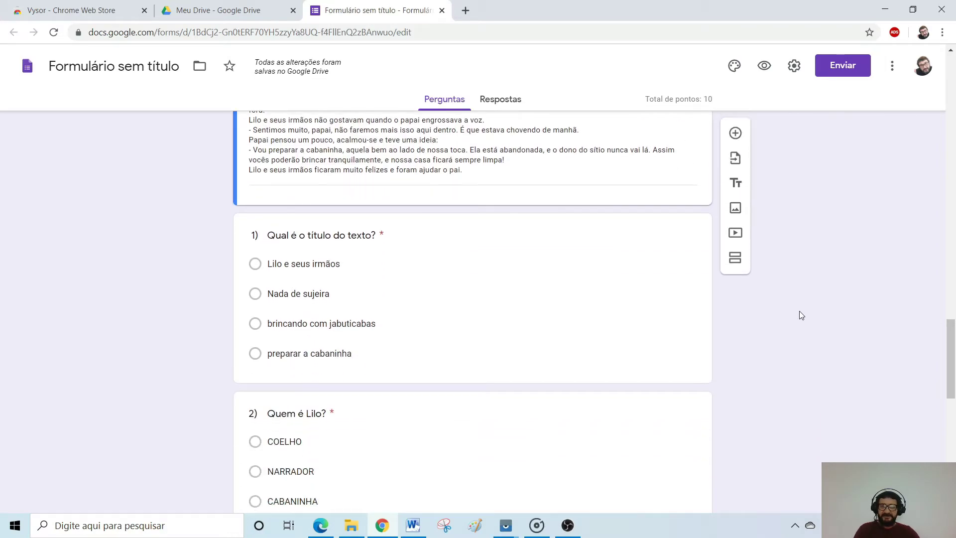
left_click(508, 315)
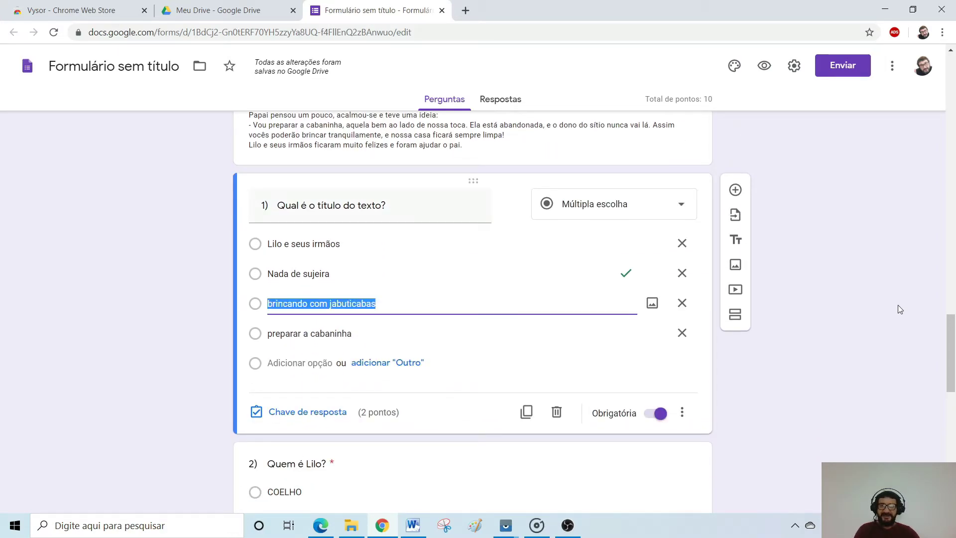
scroll(846, 349, "up", 3)
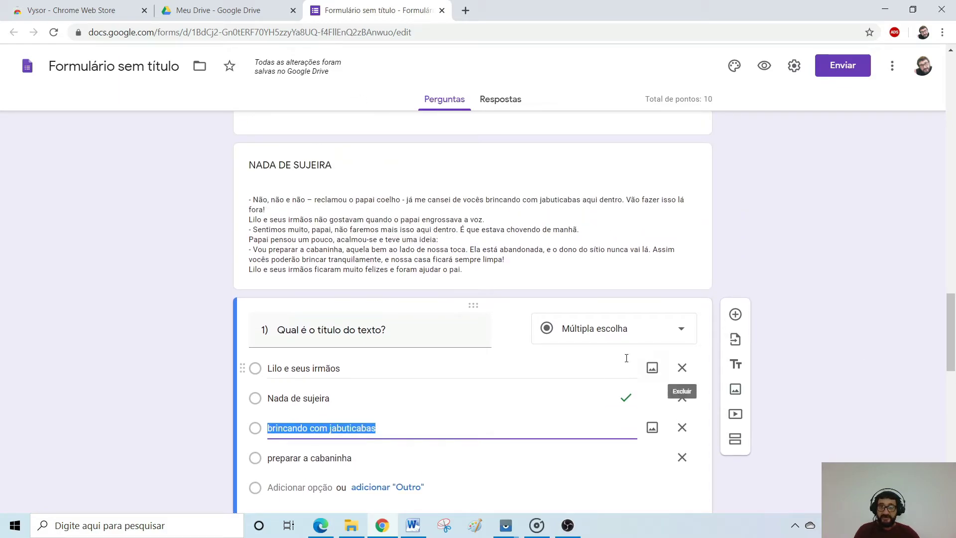
scroll(662, 358, "up", 4)
scroll(646, 349, "down", 4)
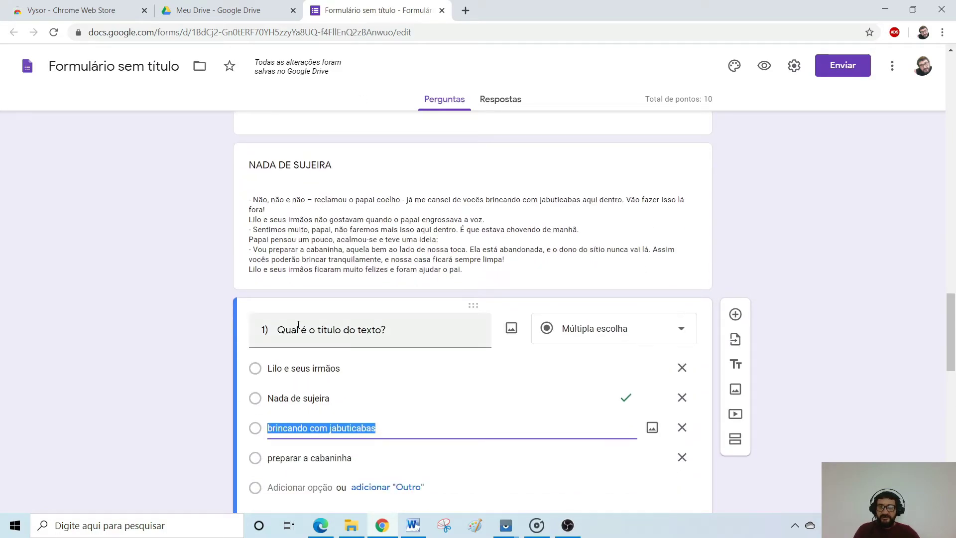
- Renumber the imported questions "Qual é o título do texto?" as 6 and "Quem é Lilo?" as 7
left_click(266, 330)
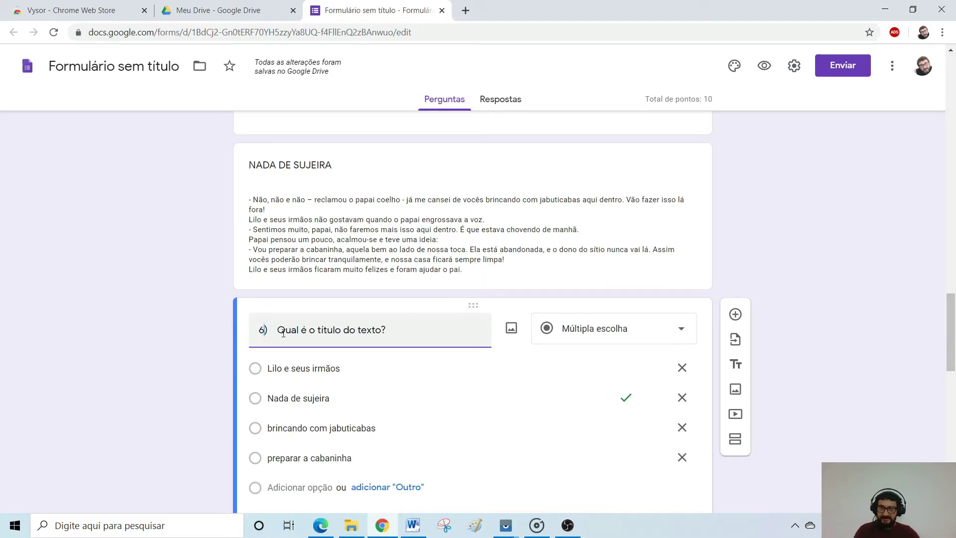
type("1)")
scroll(423, 336, "down", 6)
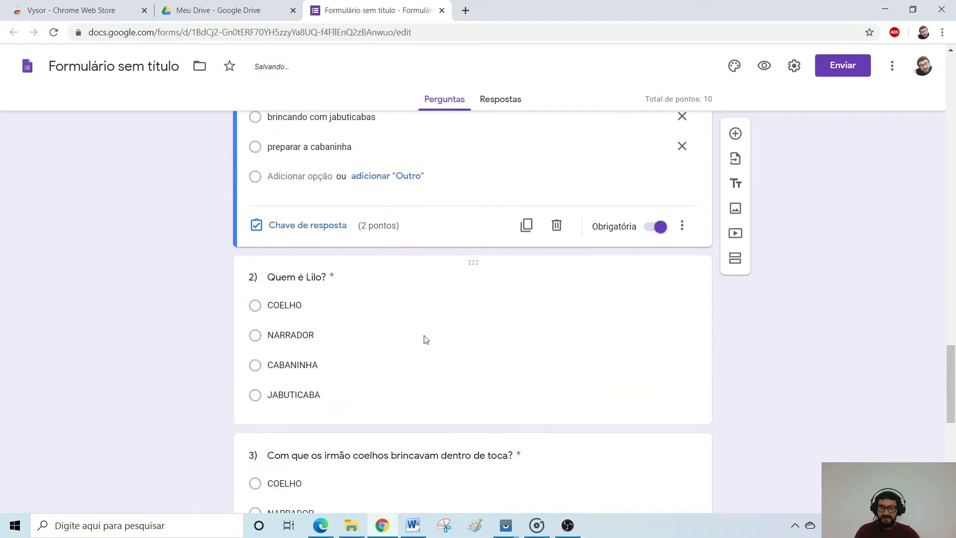
left_click(253, 272)
left_click(265, 196)
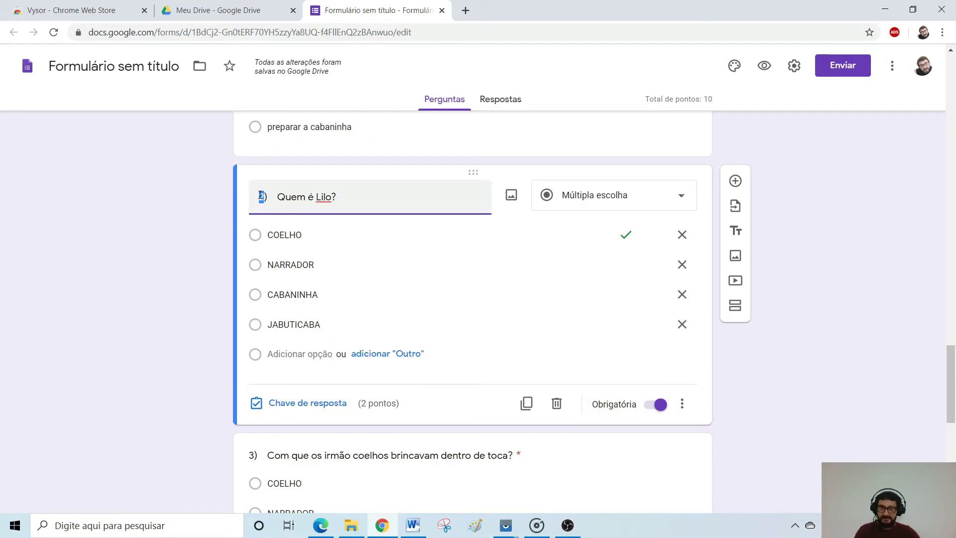
- Renumber the remaining three imported questions, from "Com que os irmão coelhos brincavam" to "Que ideia o papai teve?", as 8, 9 and 10
scroll(315, 239, "down", 4)
left_click(261, 269)
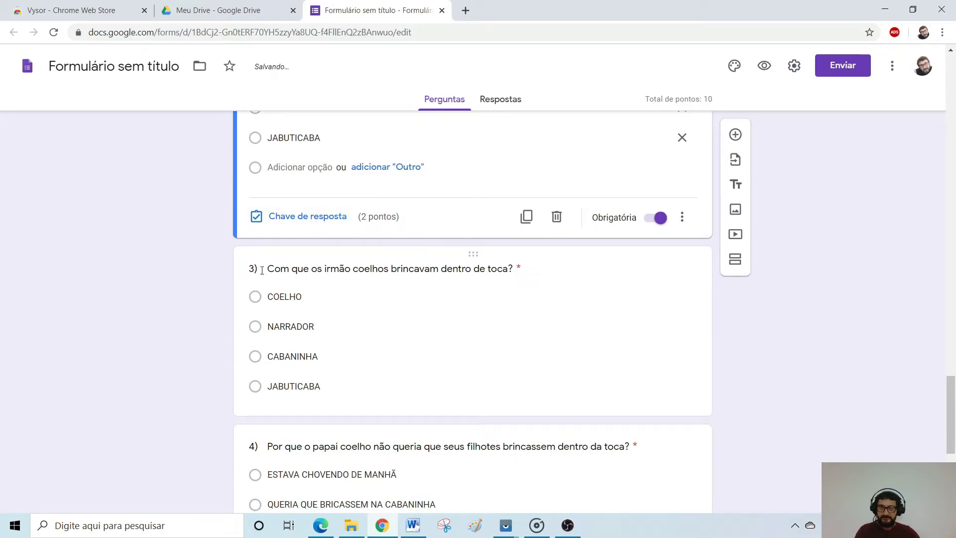
double_click(261, 188)
scroll(298, 249, "down", 5)
left_click(331, 220)
double_click(261, 133)
left_click(279, 383)
left_click(266, 246)
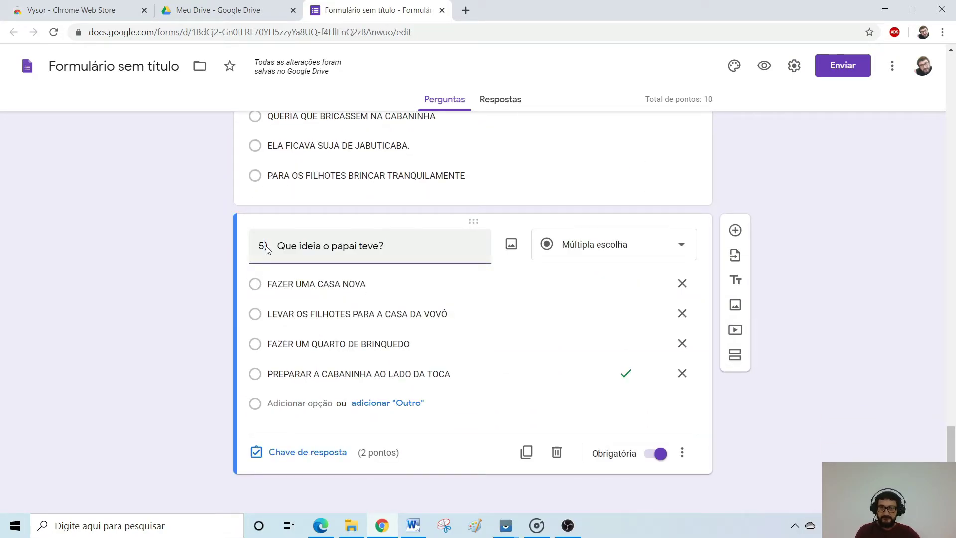
type("10")
- Review the numbering of the imported questions and the rest of the form back up to the PRONOMES title
scroll(816, 280, "up", 3)
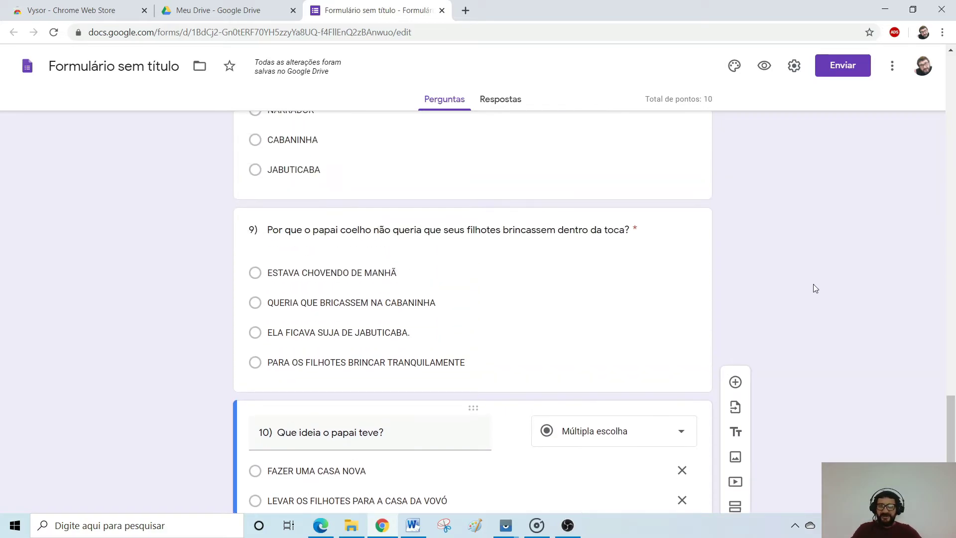
scroll(813, 284, "up", 4)
scroll(812, 286, "up", 10)
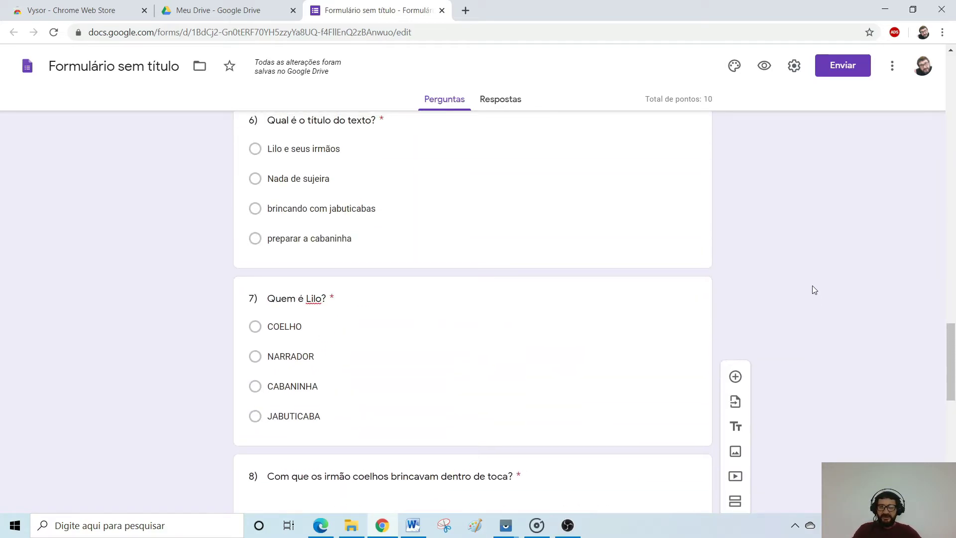
scroll(812, 285, "up", 6)
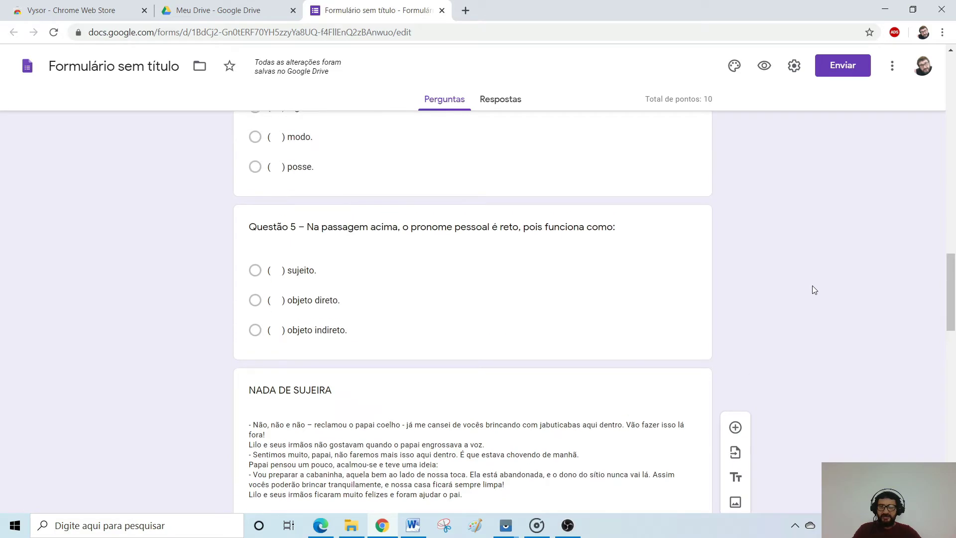
scroll(812, 289, "up", 8)
scroll(813, 288, "down", 4)
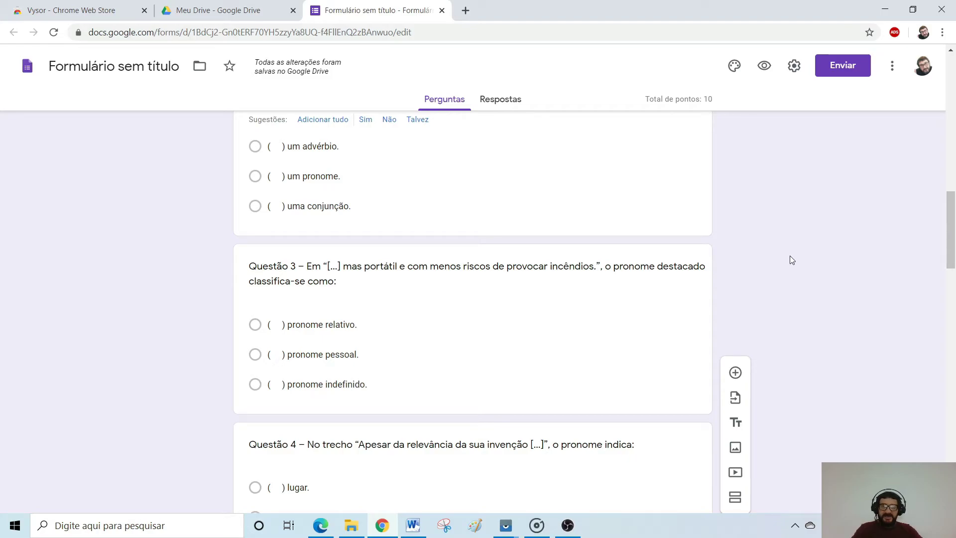
scroll(791, 260, "up", 5)
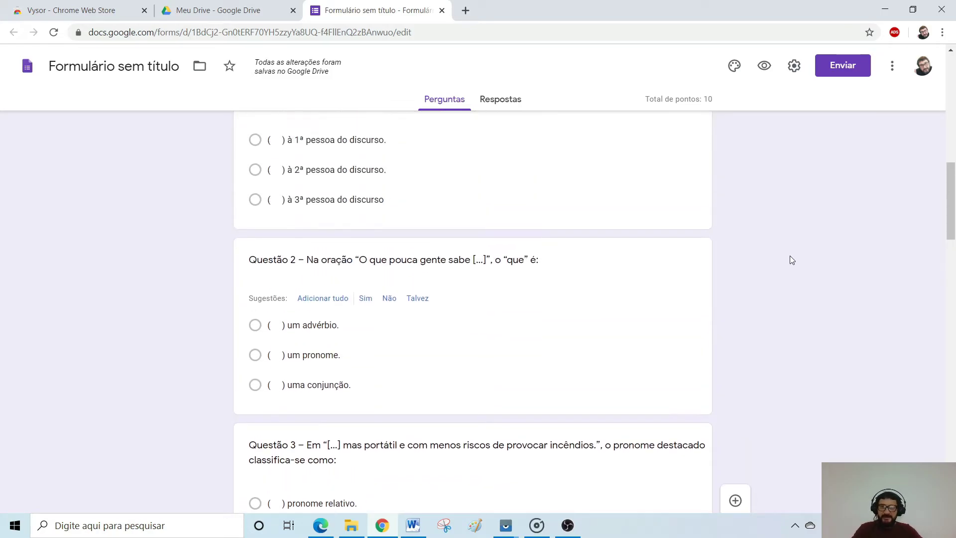
scroll(791, 260, "up", 12)
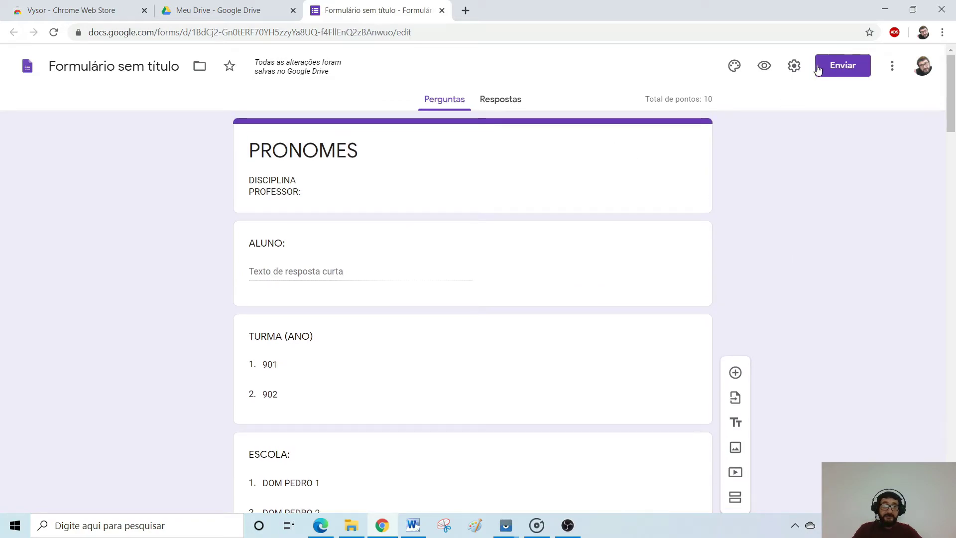
- Enable e-mail address collection in the form settings, and let respondents see Perguntas erradas, Respostas corretas and Valores
left_click(793, 63)
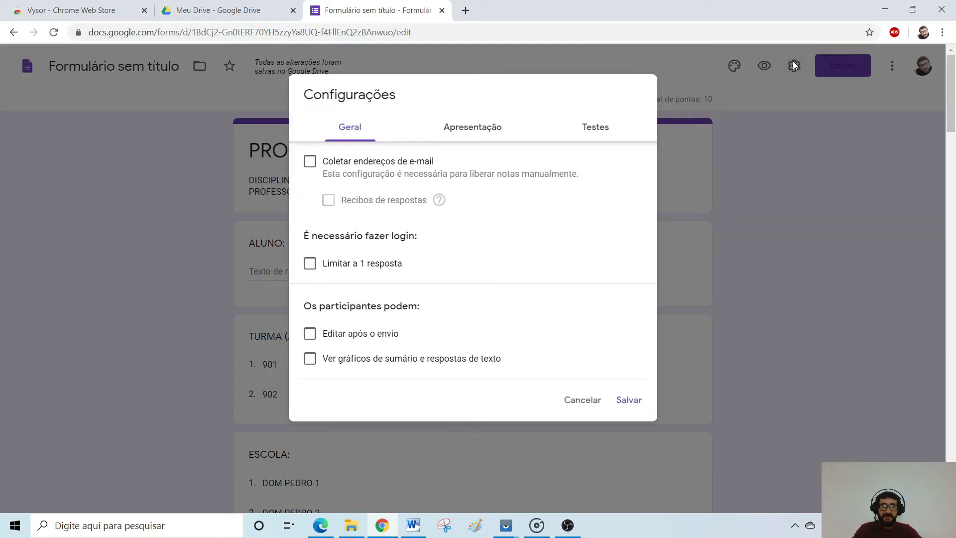
left_click(309, 167)
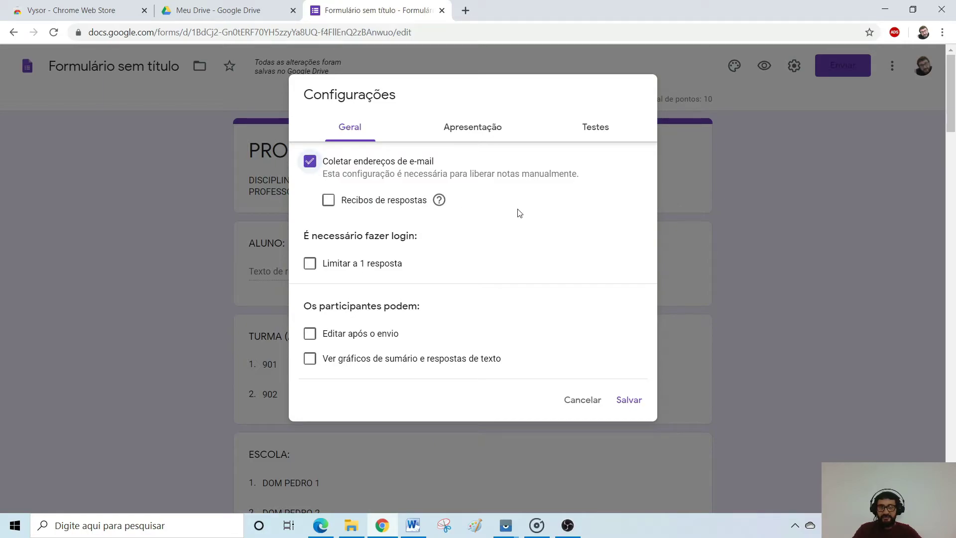
left_click(601, 129)
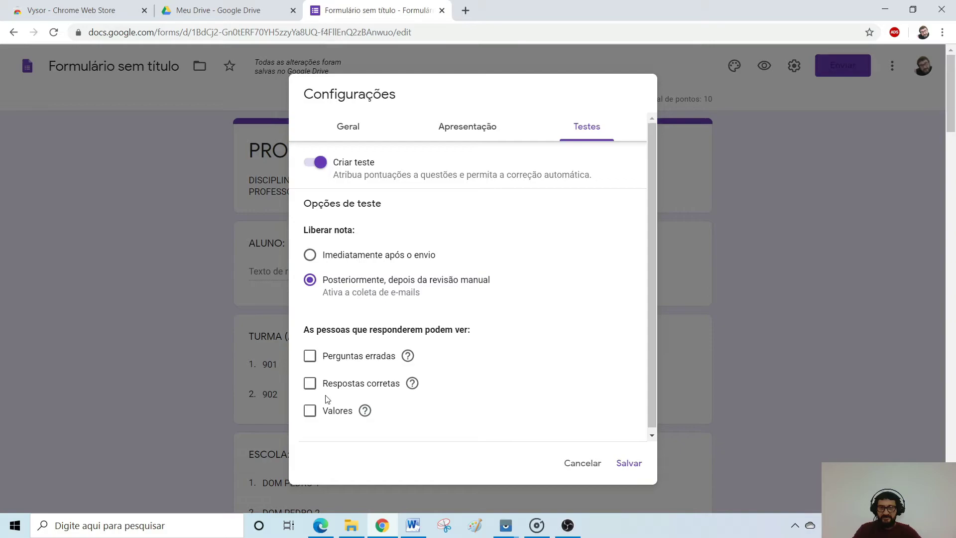
left_click(309, 357)
left_click(309, 384)
left_click(309, 410)
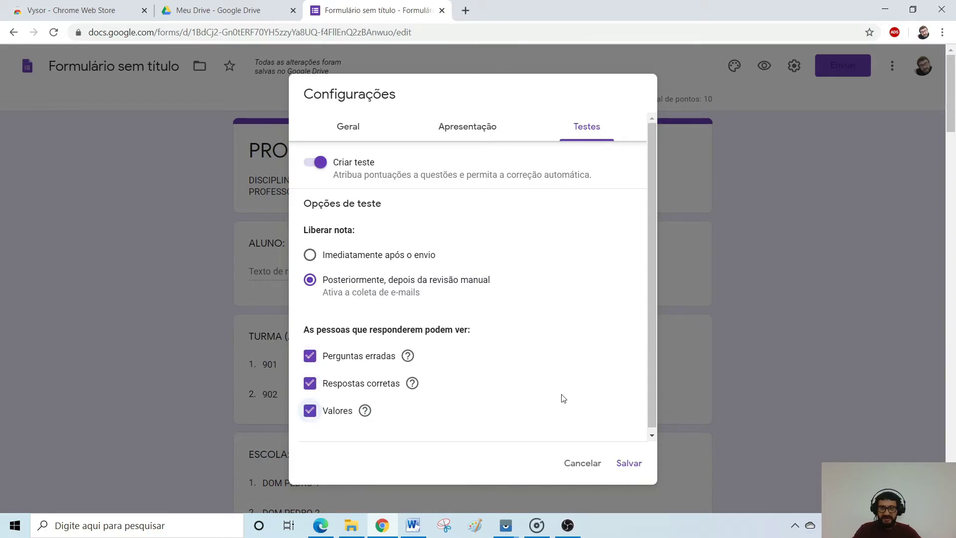
left_click(629, 464)
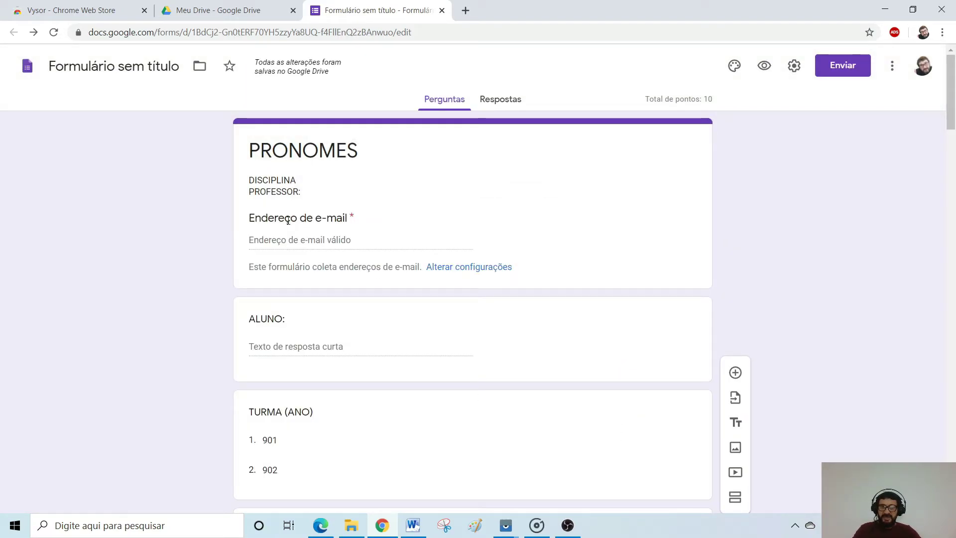
- Make the ALUNO, TURMA (ANO) and ESCOLA identification questions required
left_click(598, 360)
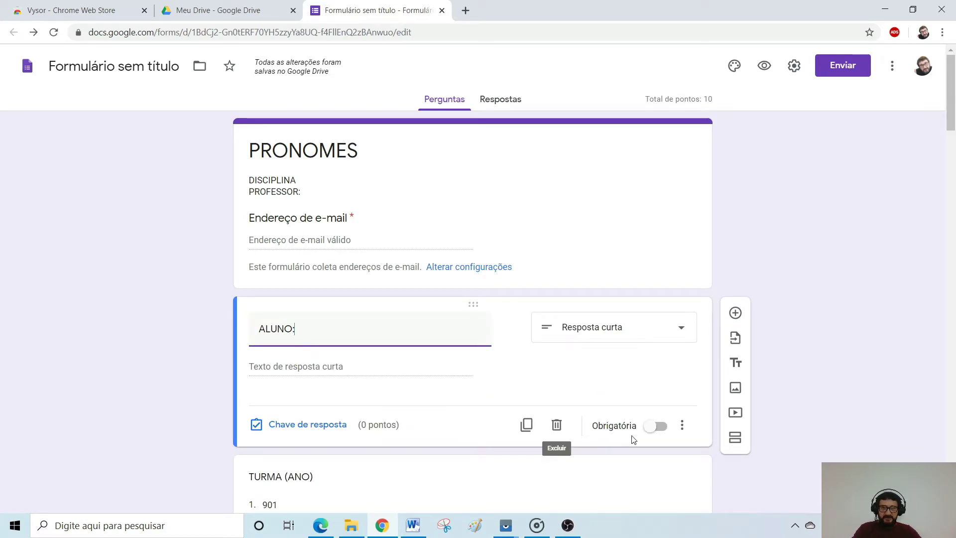
left_click(658, 426)
scroll(647, 468, "down", 5)
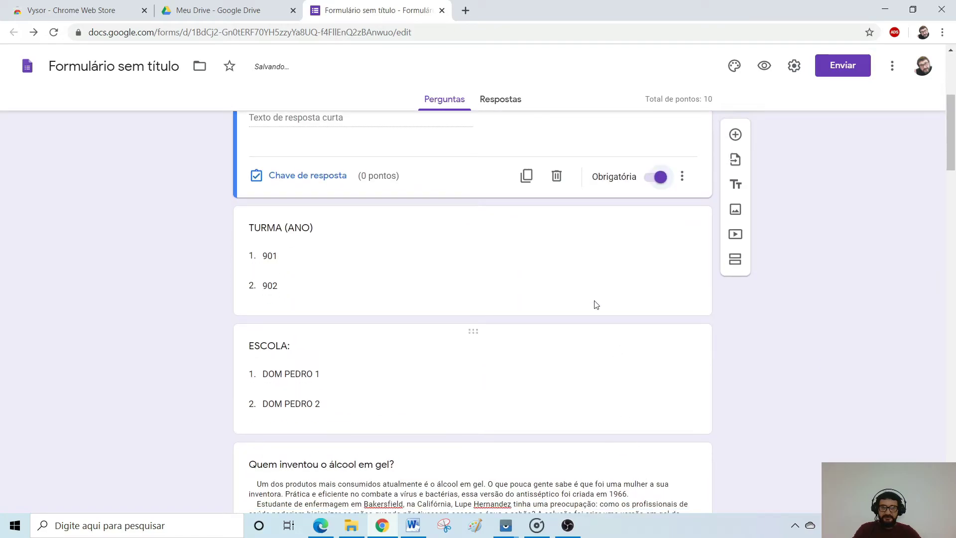
left_click(569, 283)
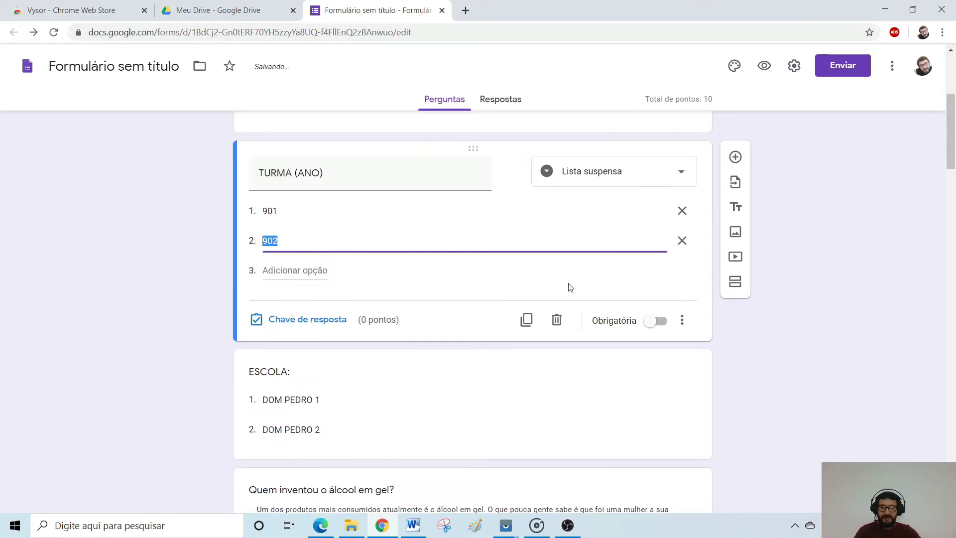
left_click(658, 321)
left_click(647, 392)
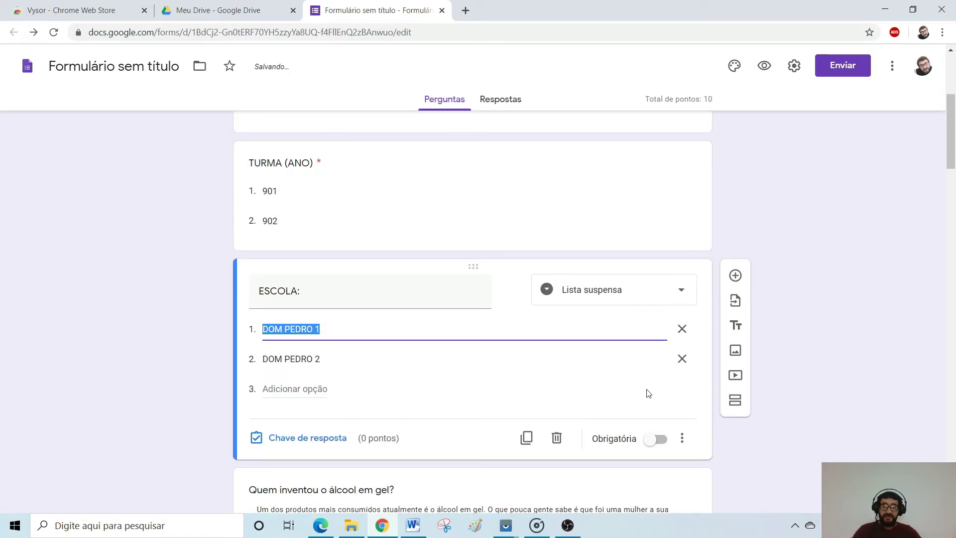
left_click(658, 439)
- Make Questão 1 required, and set its answer key to "à 2ª pessoa do discurso" worth 1 point
scroll(605, 368, "down", 3)
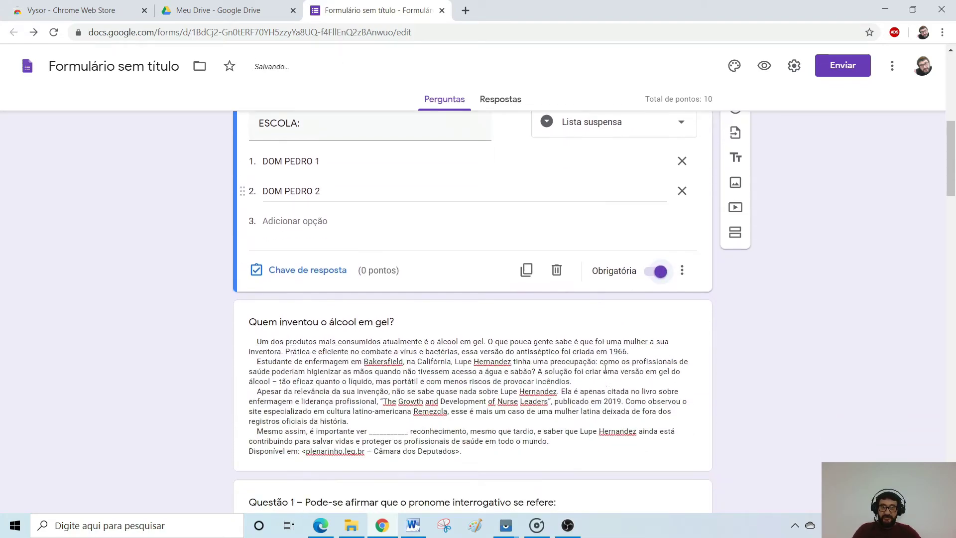
scroll(603, 369, "down", 3)
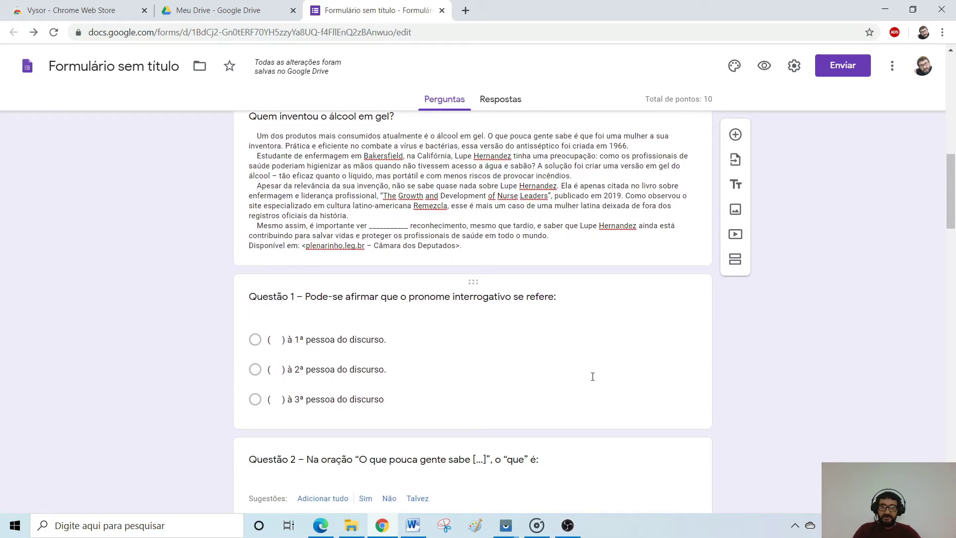
left_click(592, 375)
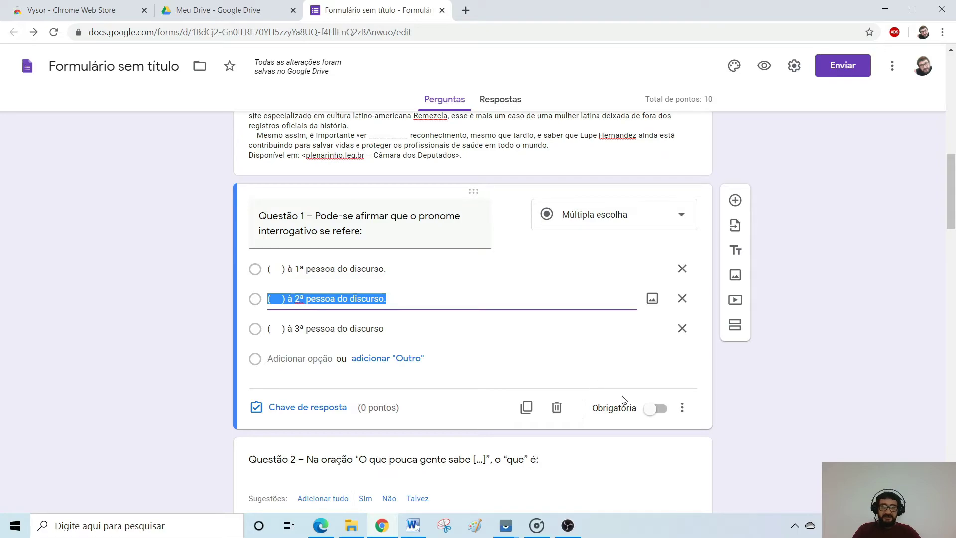
left_click(660, 409)
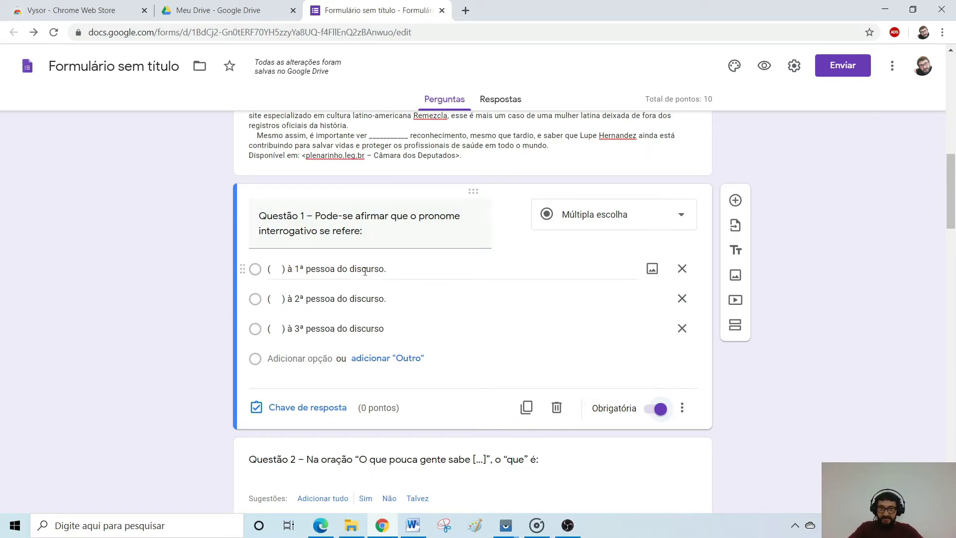
left_click(309, 411)
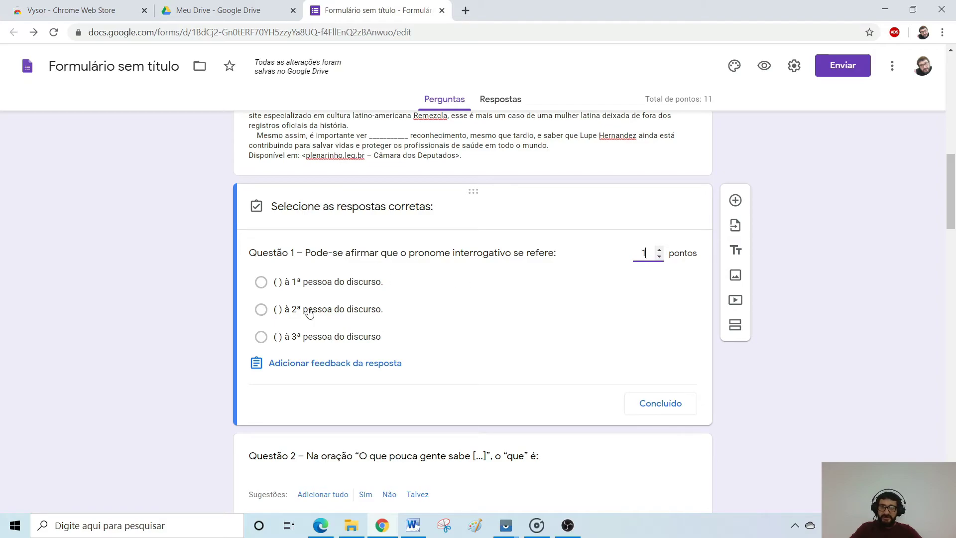
left_click(261, 309)
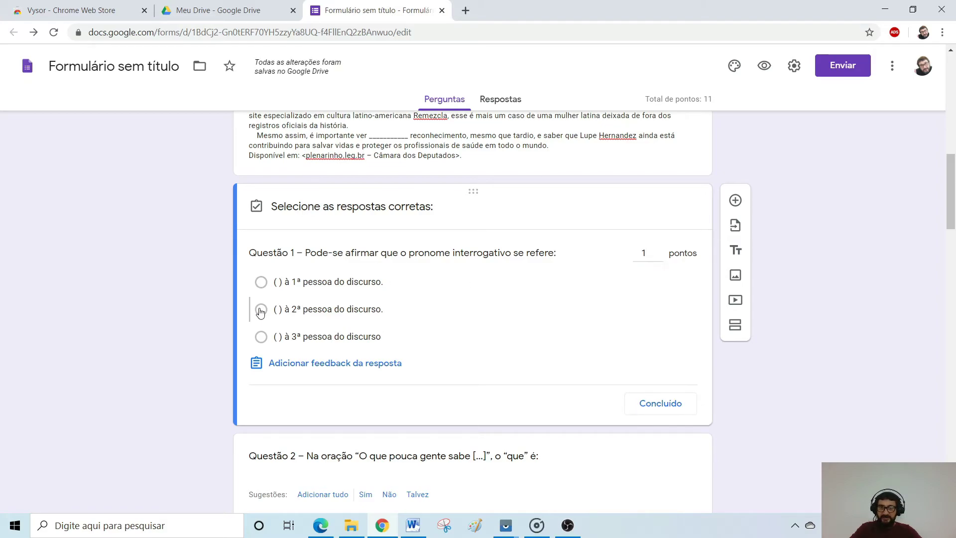
left_click(662, 402)
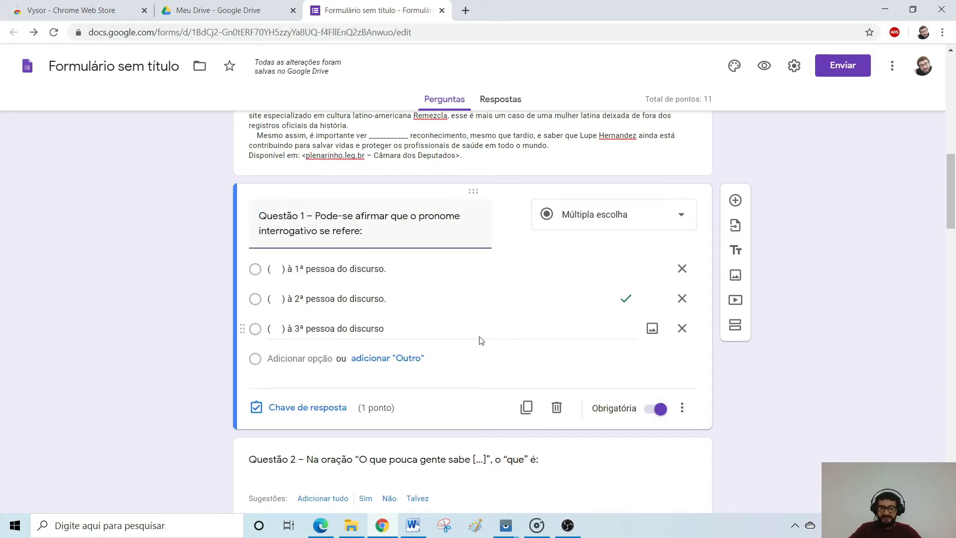
- Set Questão 2's answer key to "um advérbio" worth 1 point, and make the question required
scroll(487, 334, "down", 4)
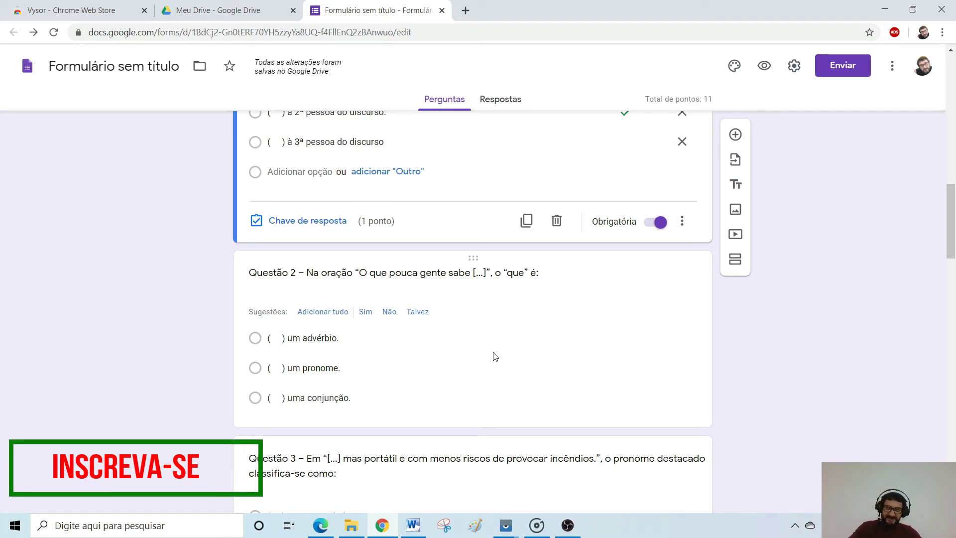
left_click(492, 361)
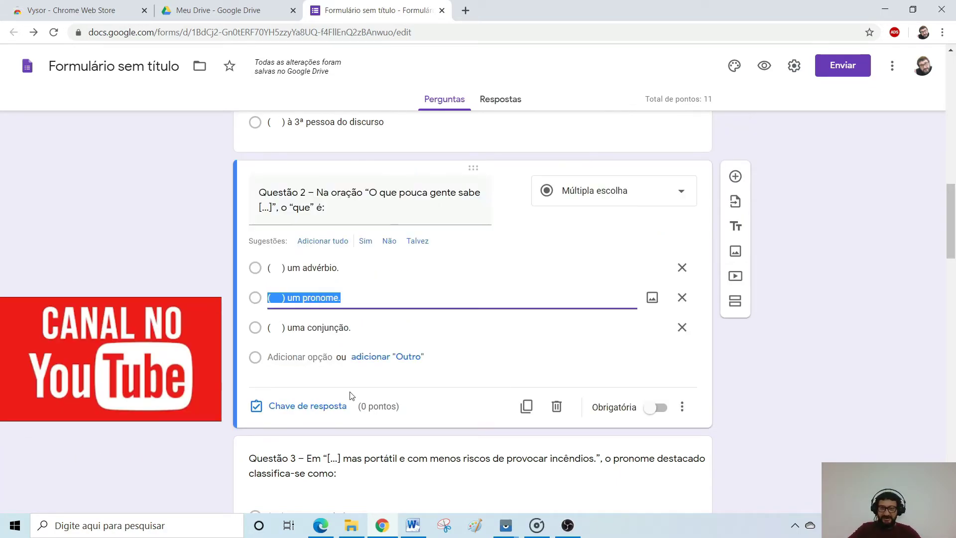
left_click(323, 411)
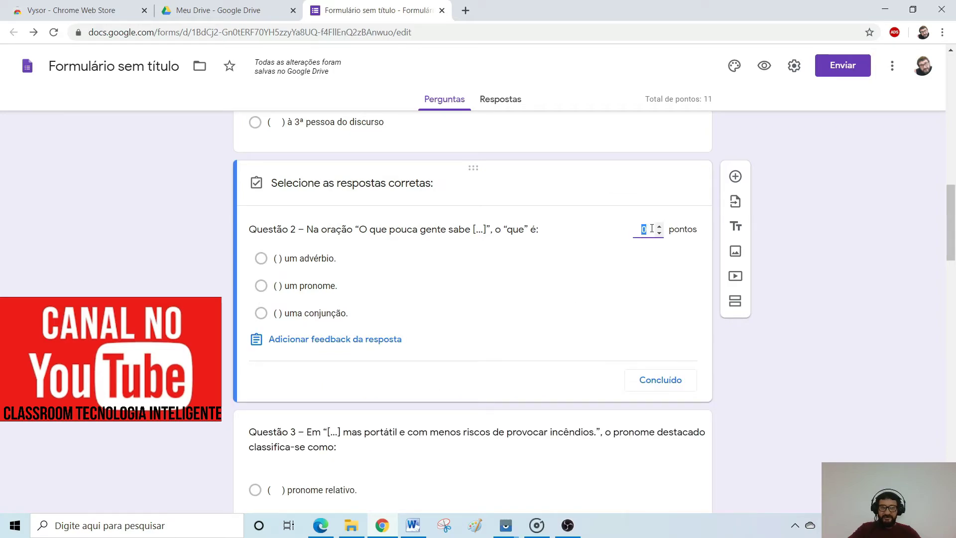
left_click(264, 258)
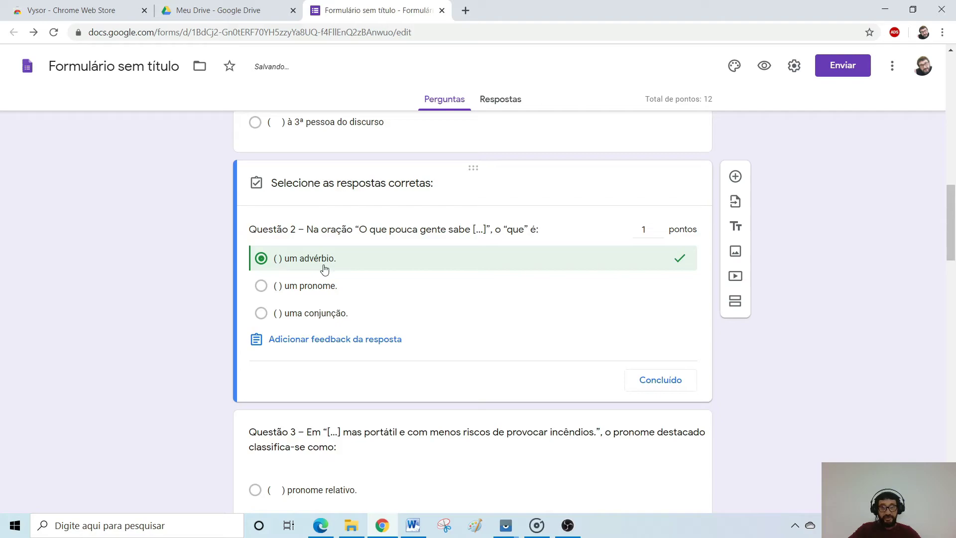
left_click(663, 383)
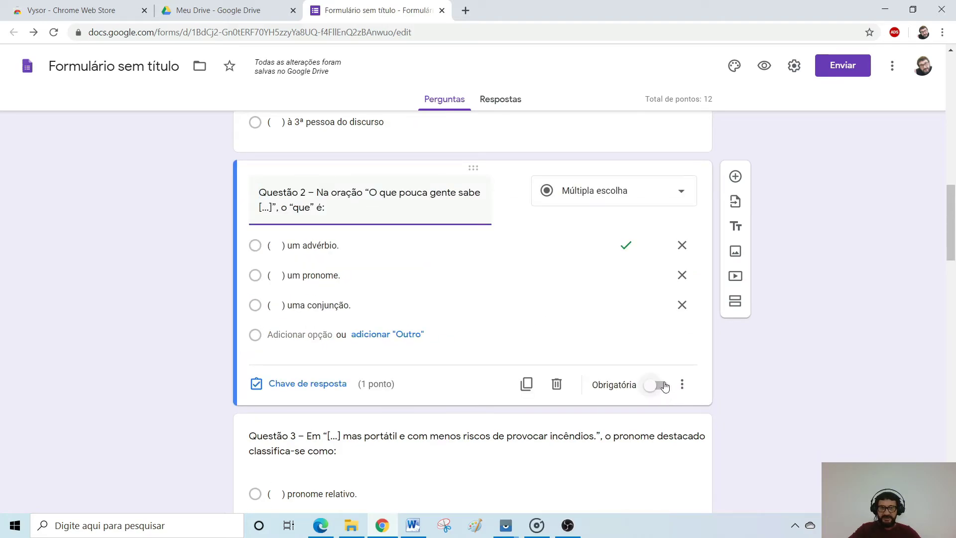
left_click(665, 387)
- Assign 1 point to Questão 3 in its answer key
scroll(666, 384, "down", 4)
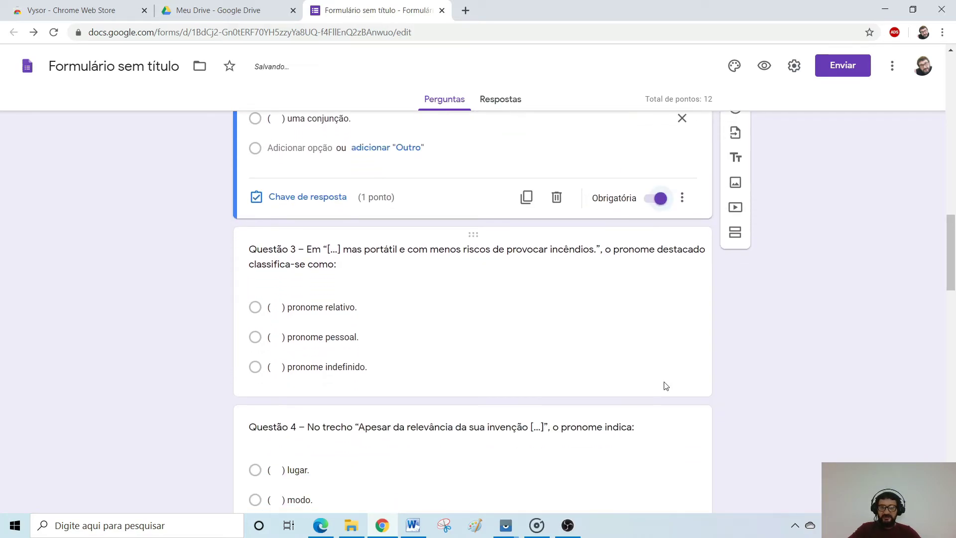
left_click(541, 345)
left_click(296, 378)
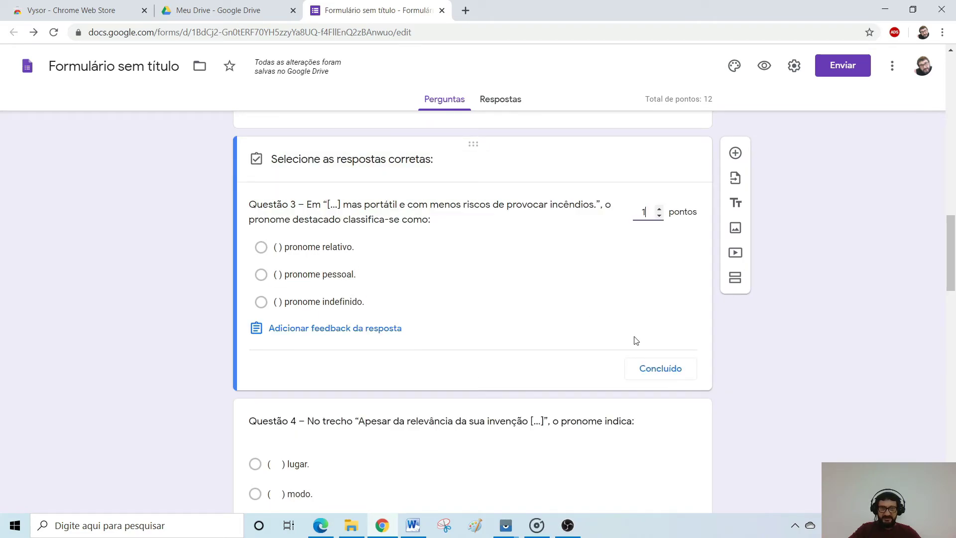
left_click(649, 369)
- Set Questão 4's answer key to "modo" worth 1 point
scroll(577, 297, "down", 4)
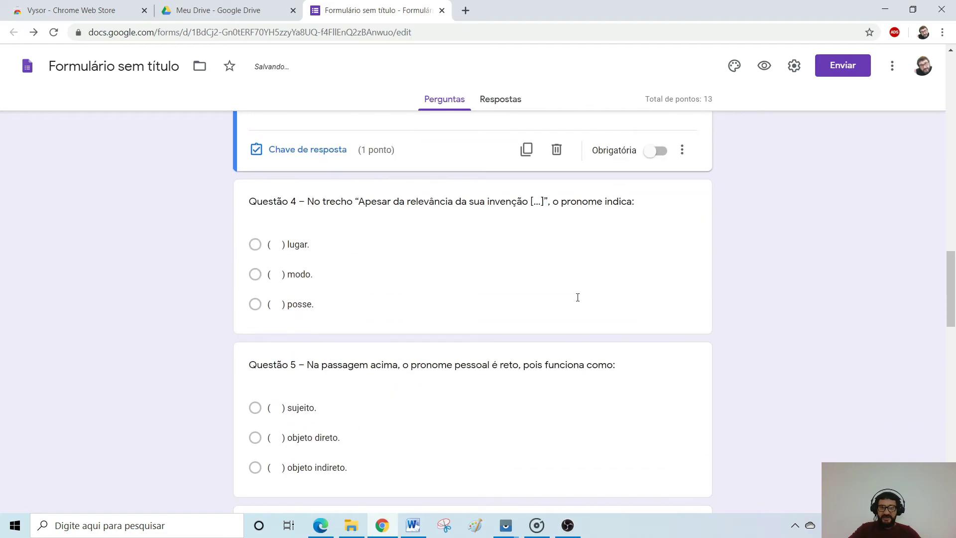
left_click(529, 259)
left_click(288, 286)
left_click(644, 141)
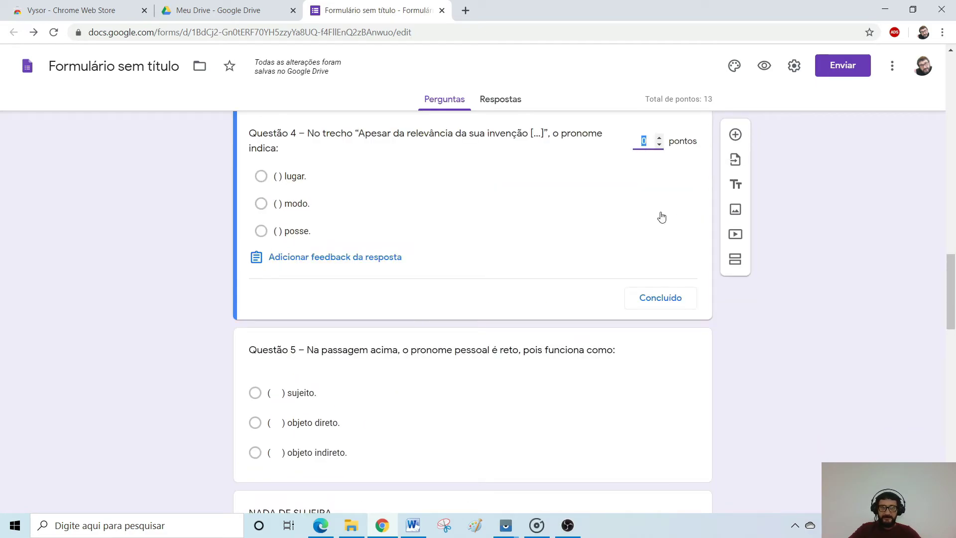
left_click(279, 203)
left_click(660, 297)
- Mark "pronome indefinido" as the correct answer for Questão 3
scroll(549, 252, "up", 6)
left_click(548, 254)
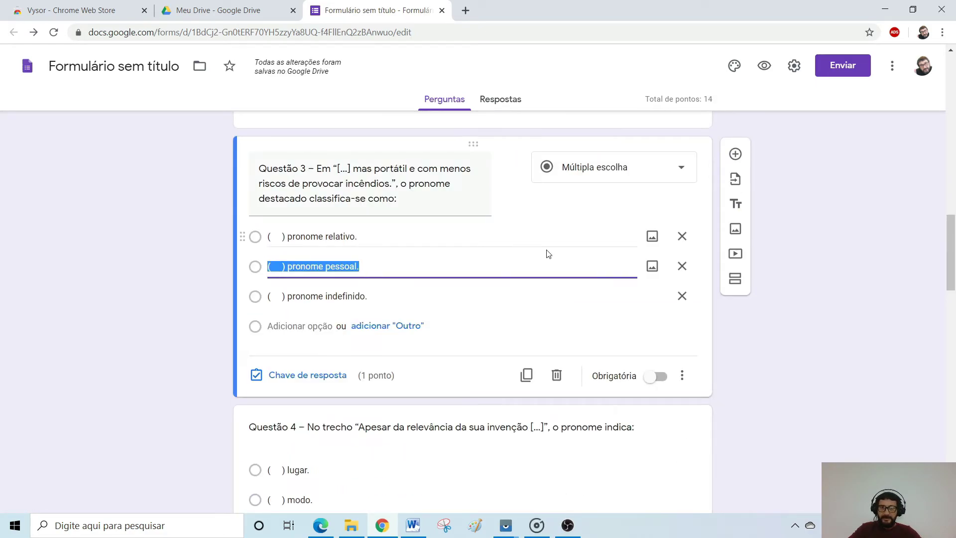
left_click(336, 376)
left_click(318, 301)
left_click(660, 368)
- Make Questão 4 required
scroll(631, 408, "down", 5)
left_click(646, 231)
left_click(649, 229)
- Set Questão 5's answer key to "sujeito" worth 1 point, and make the question required
left_click(331, 381)
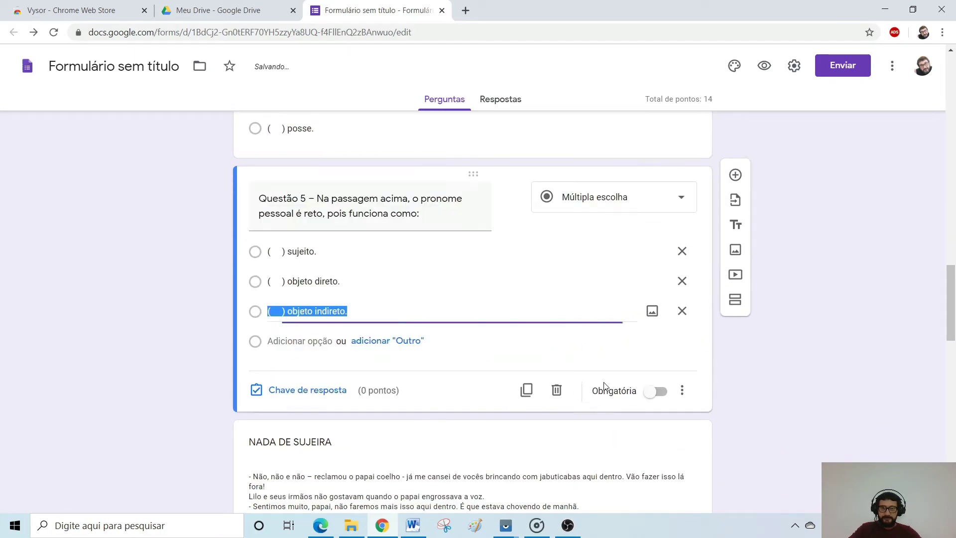
left_click(319, 390)
left_click(659, 239)
left_click(261, 277)
left_click(652, 398)
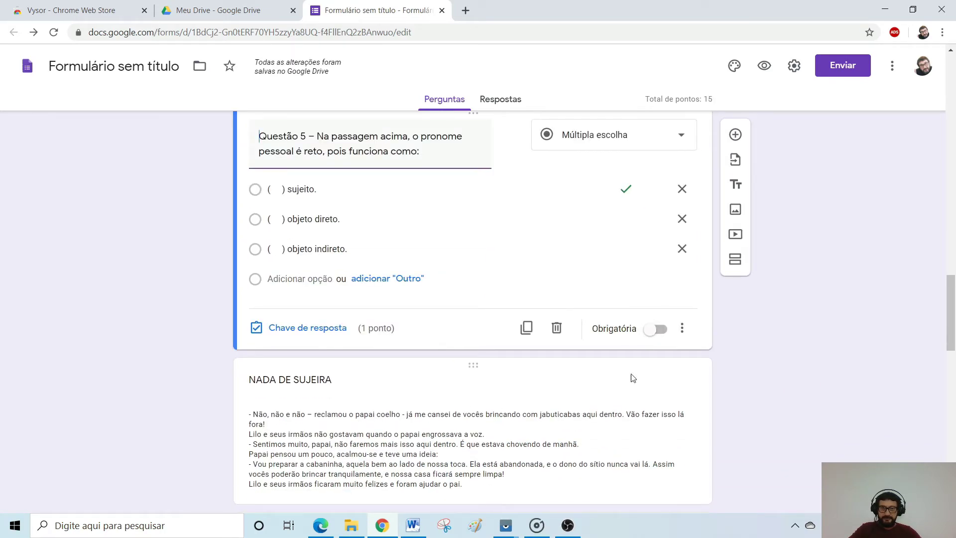
- Check the answer keys, points and required settings of imported questions 6 to 10, and return to the PRONOMES title
scroll(594, 413, "down", 5)
left_click(572, 373)
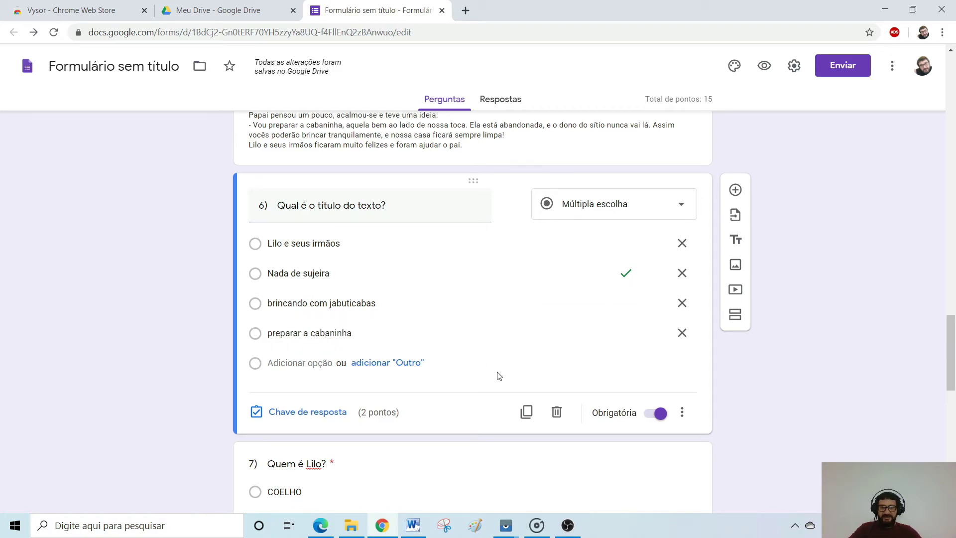
scroll(522, 327, "down", 5)
left_click(516, 316)
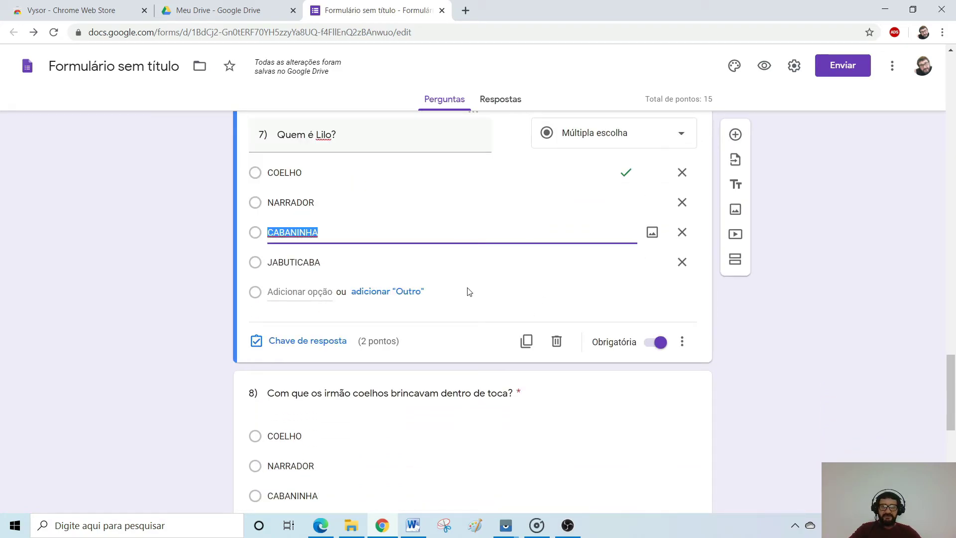
left_click(279, 342)
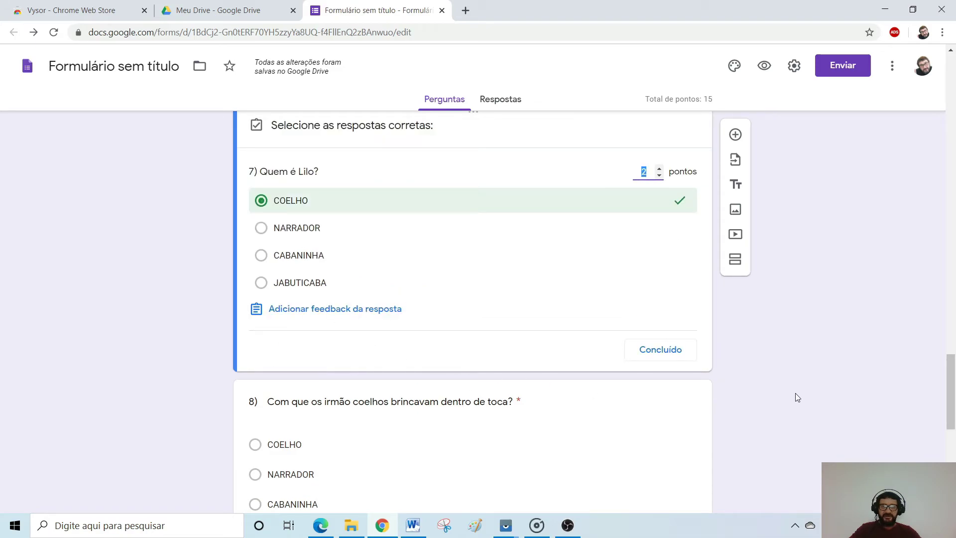
scroll(795, 393, "down", 4)
left_click(442, 276)
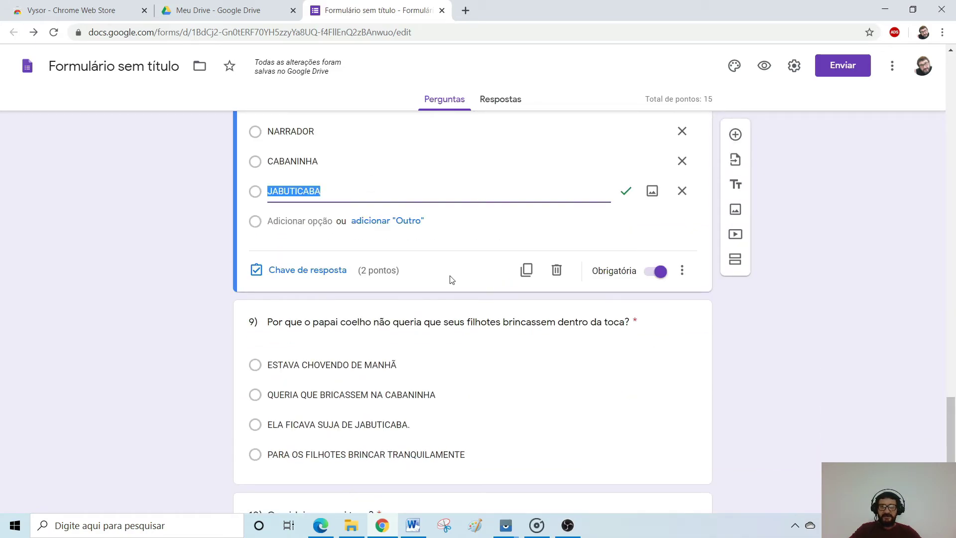
left_click(451, 394)
scroll(795, 382, "down", 4)
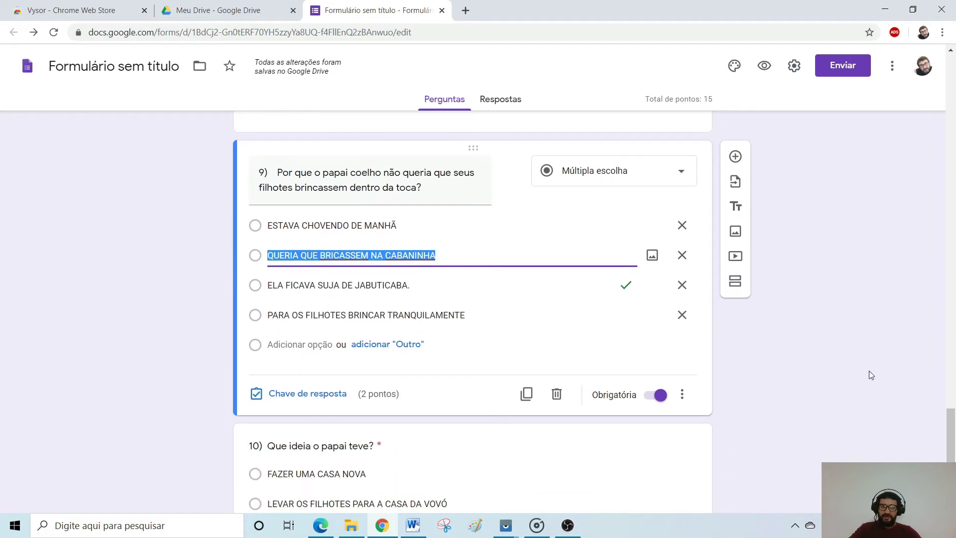
left_click(471, 416)
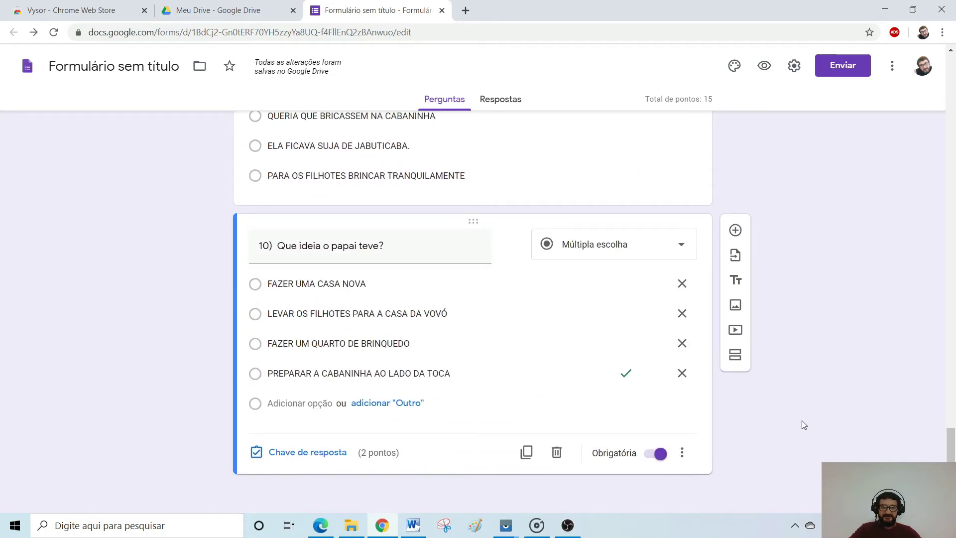
scroll(801, 420, "up", 6)
scroll(806, 431, "up", 20)
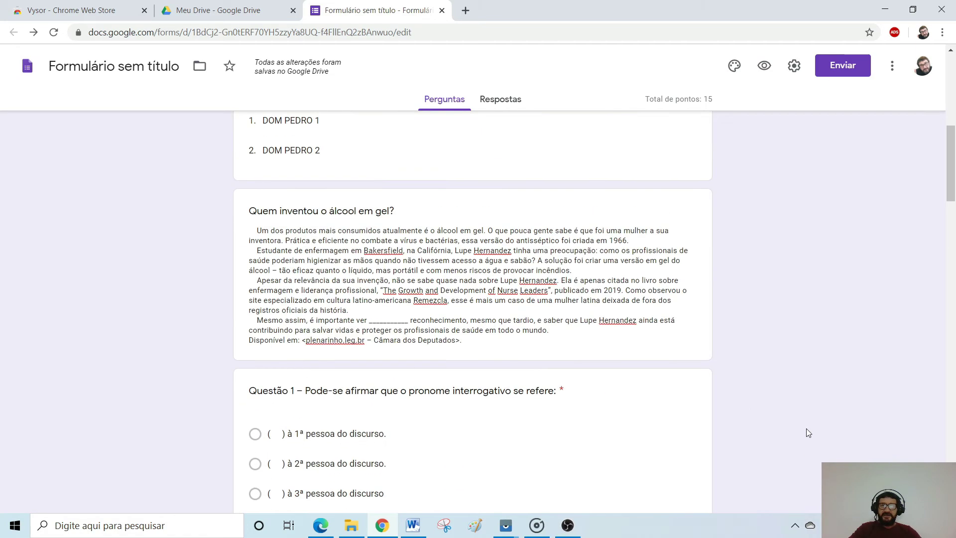
scroll(808, 433, "up", 2)
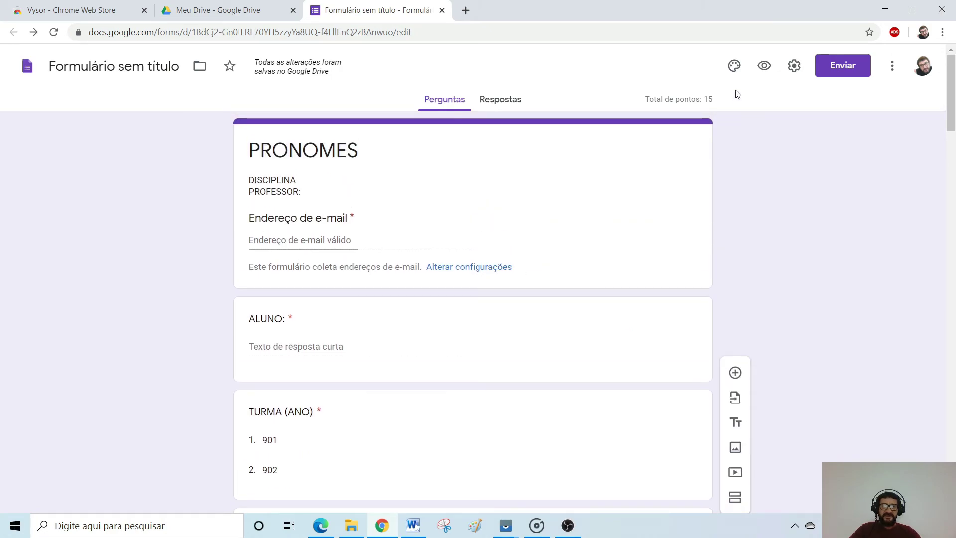
- Customize the form theme with the open-book header image with heart-shaped pages from the Trabalho e escola category
left_click(734, 69)
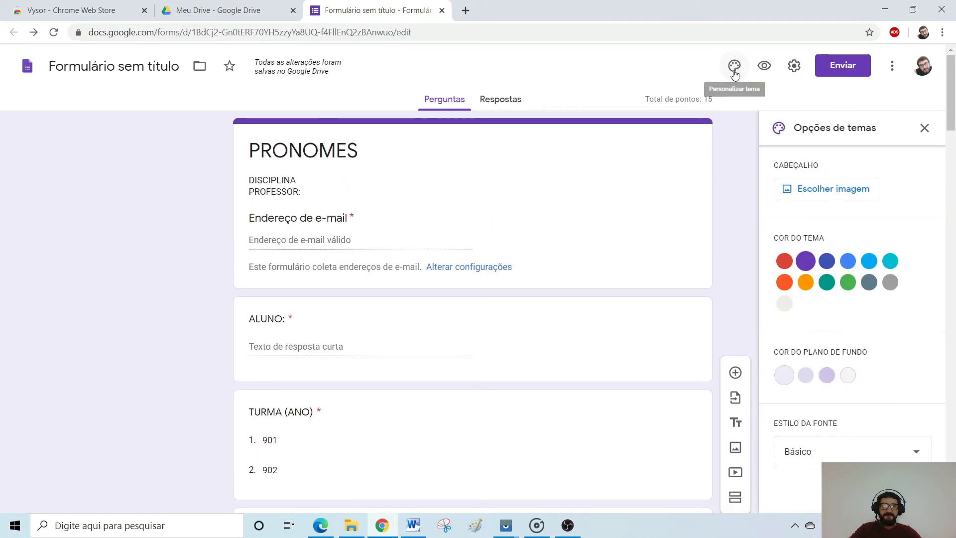
left_click(851, 194)
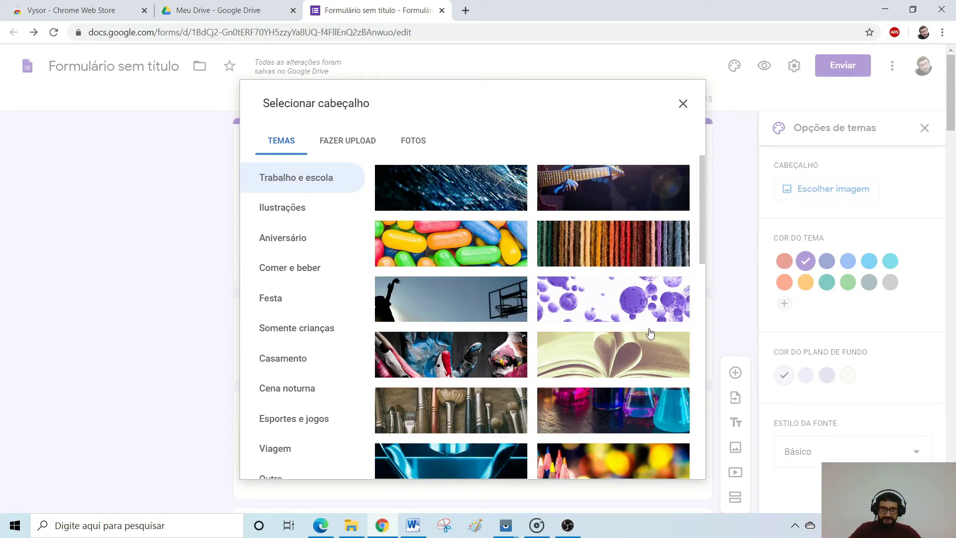
scroll(650, 333, "down", 1)
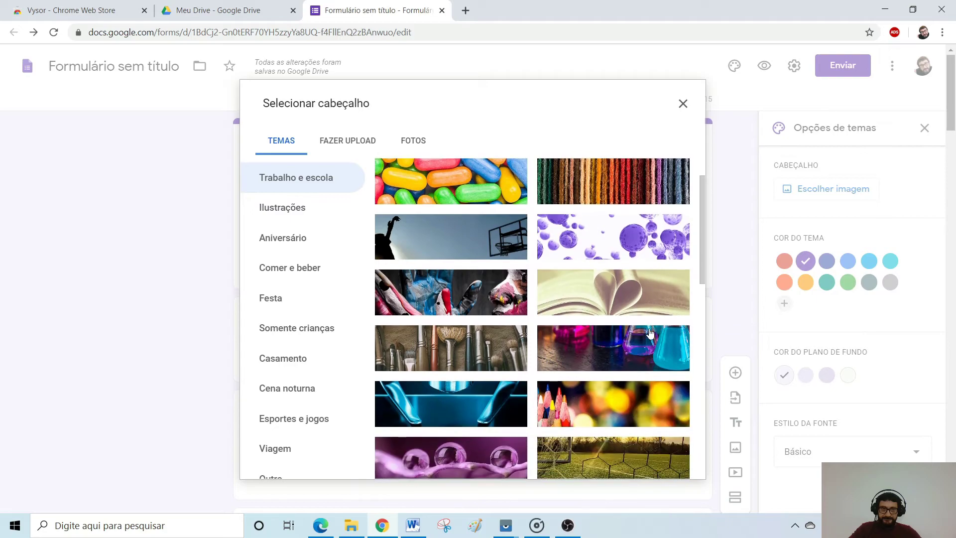
left_click(629, 304)
left_click(625, 304)
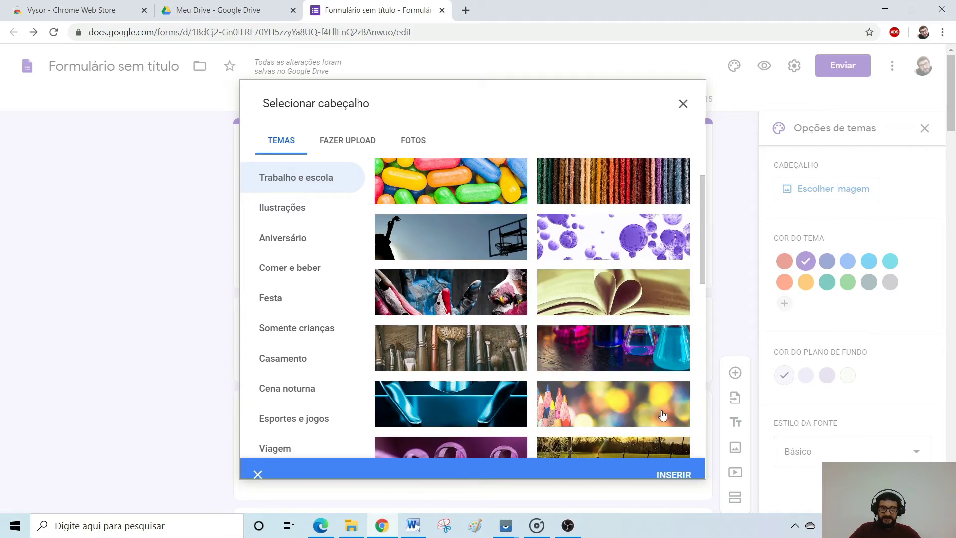
left_click(620, 304)
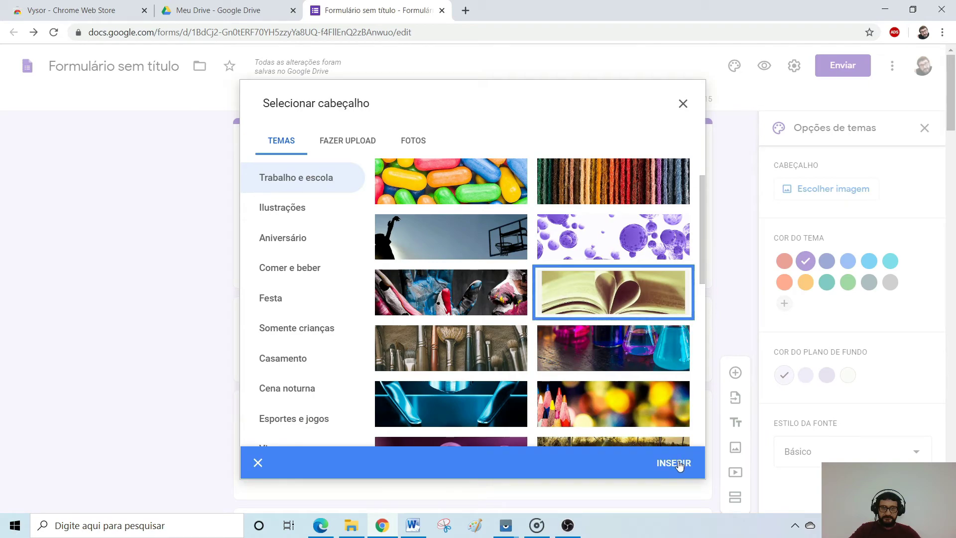
left_click(677, 461)
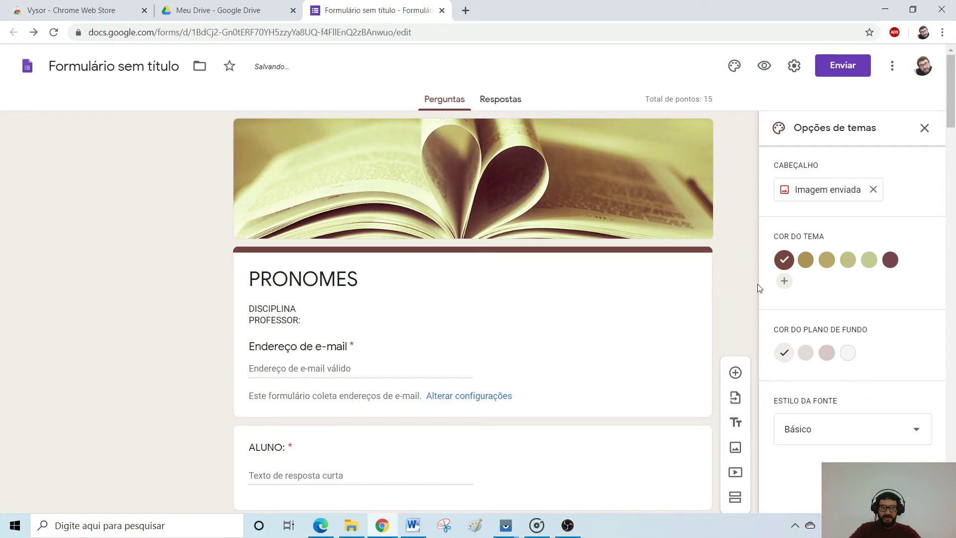
left_click(925, 129)
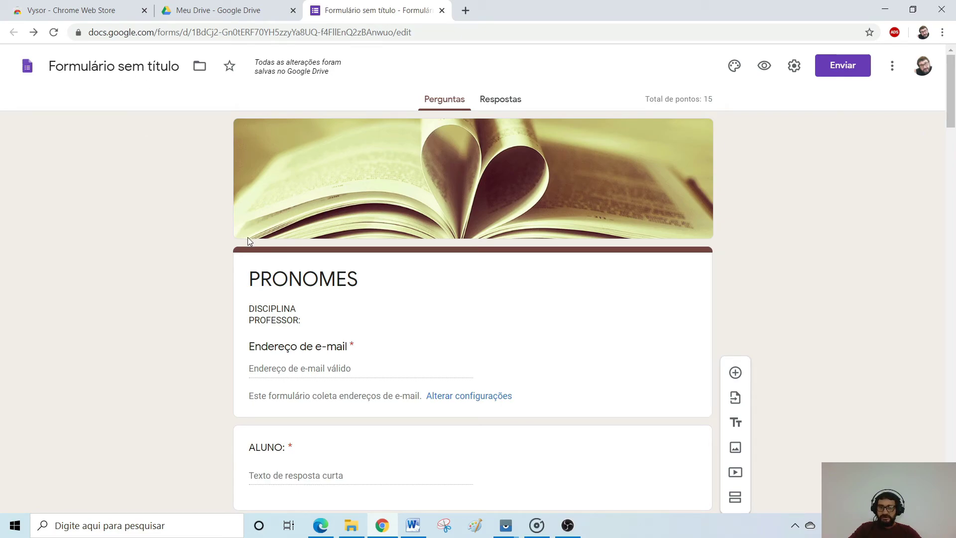
- Rename the untitled form file as PRONOMES, matching the form title
left_click(141, 67)
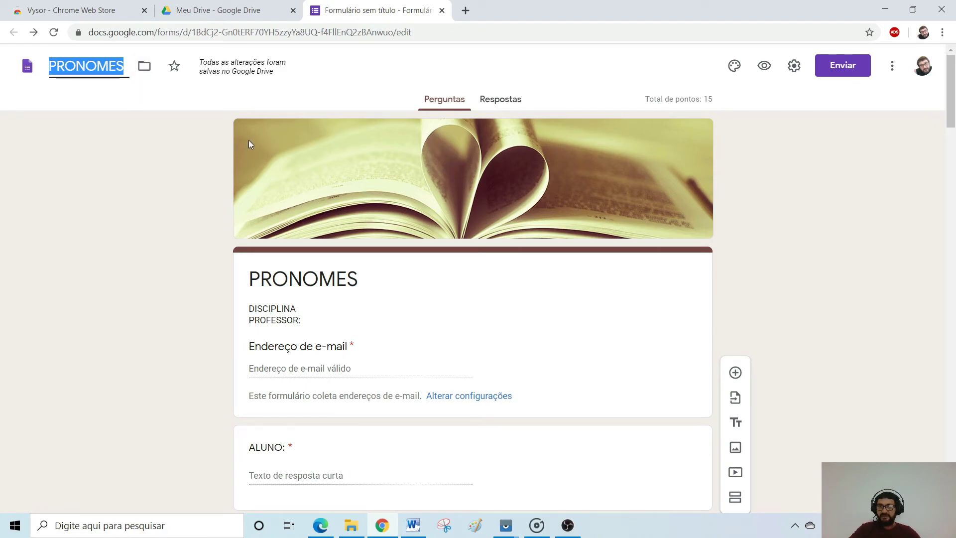
left_click(436, 281)
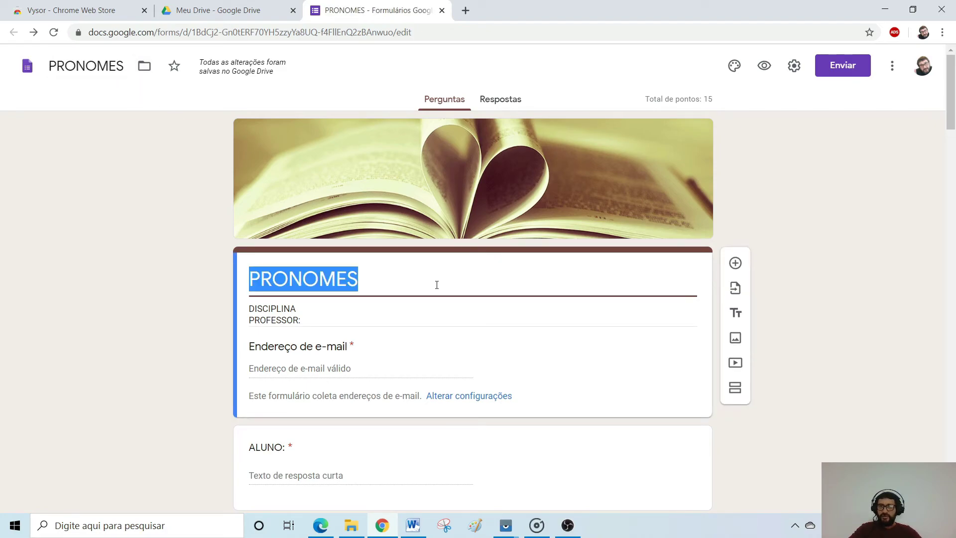
left_click(436, 285)
- Review the themed form from the title down to question 10 and back up
scroll(438, 284, "down", 17)
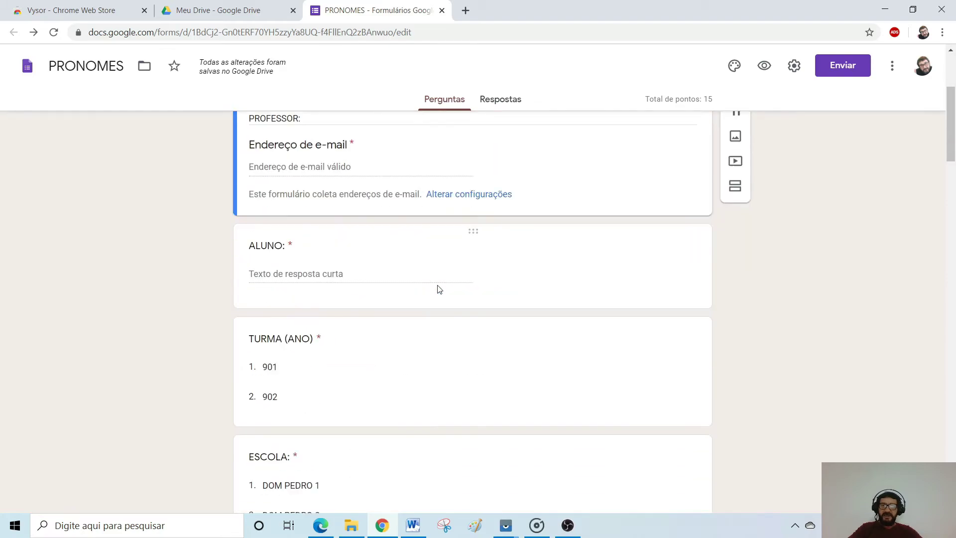
scroll(439, 284, "down", 20)
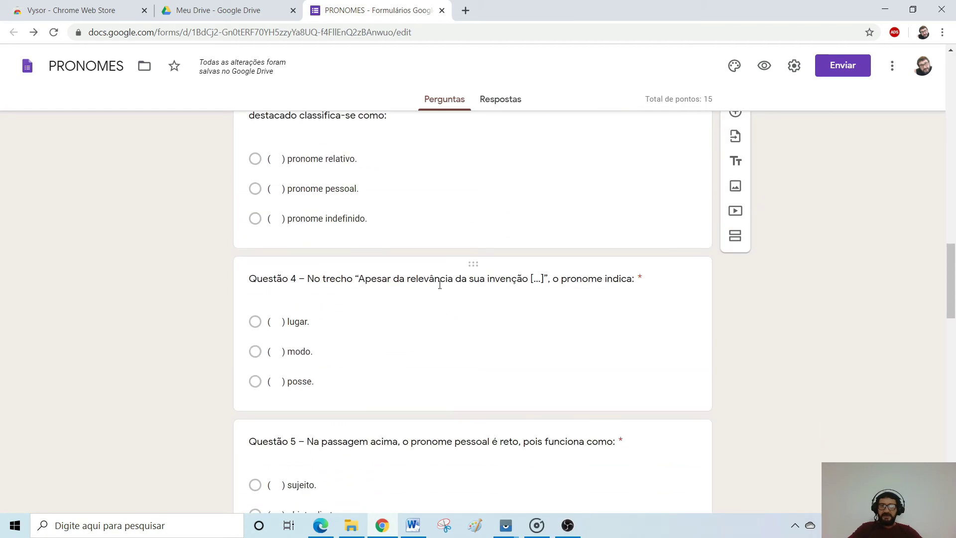
scroll(440, 285, "down", 5)
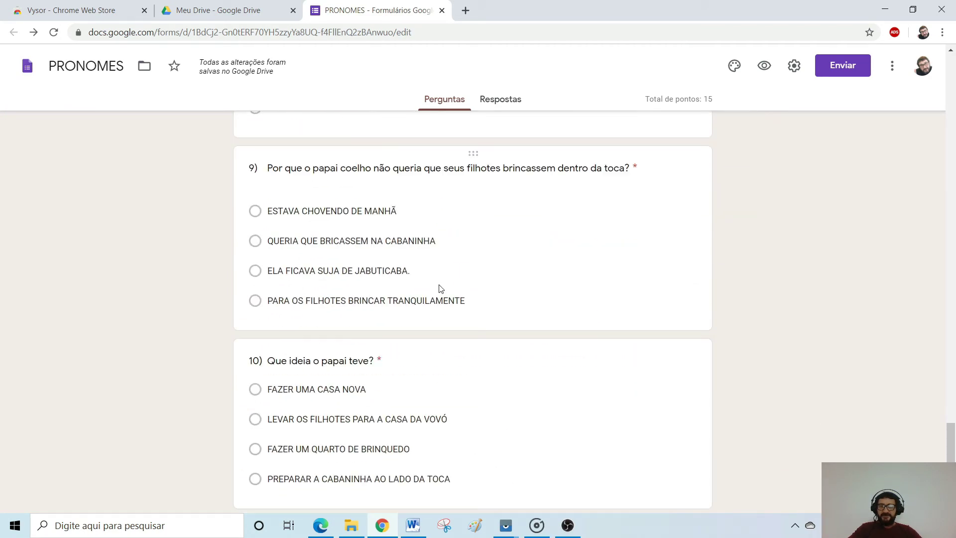
scroll(525, 378, "up", 20)
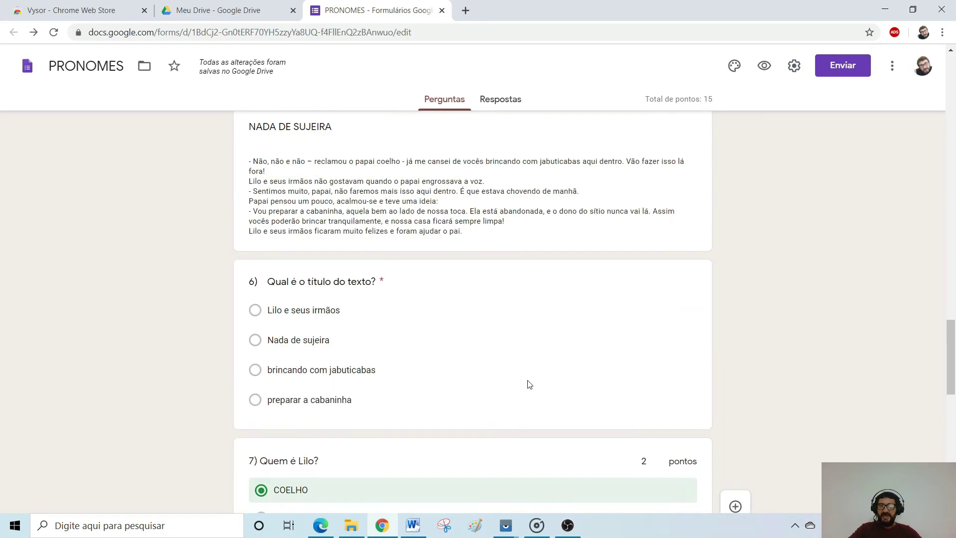
scroll(525, 373, "up", 15)
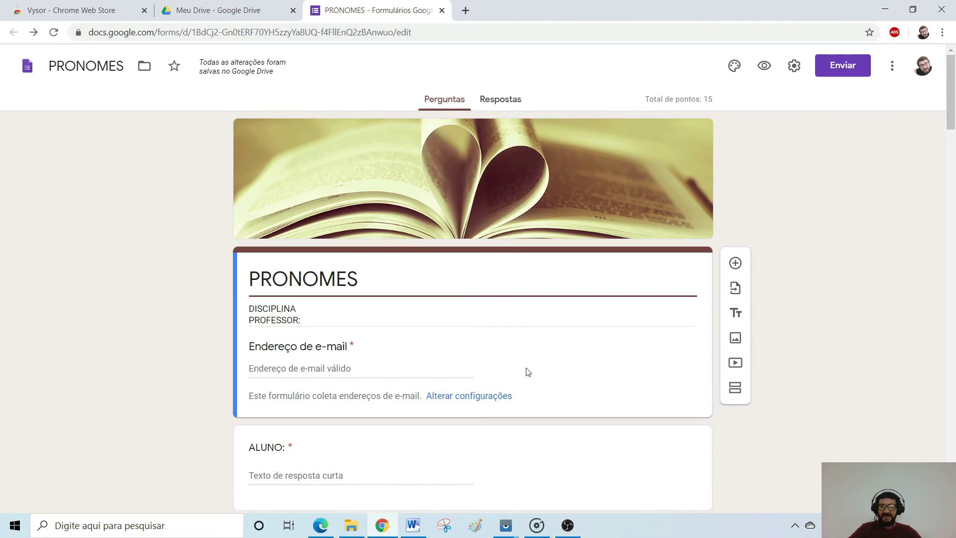
- Switch to the mirrored moto g(7) phone and open the PRONOMES form from Google Drive using the preselected account
mouse_move(506, 527)
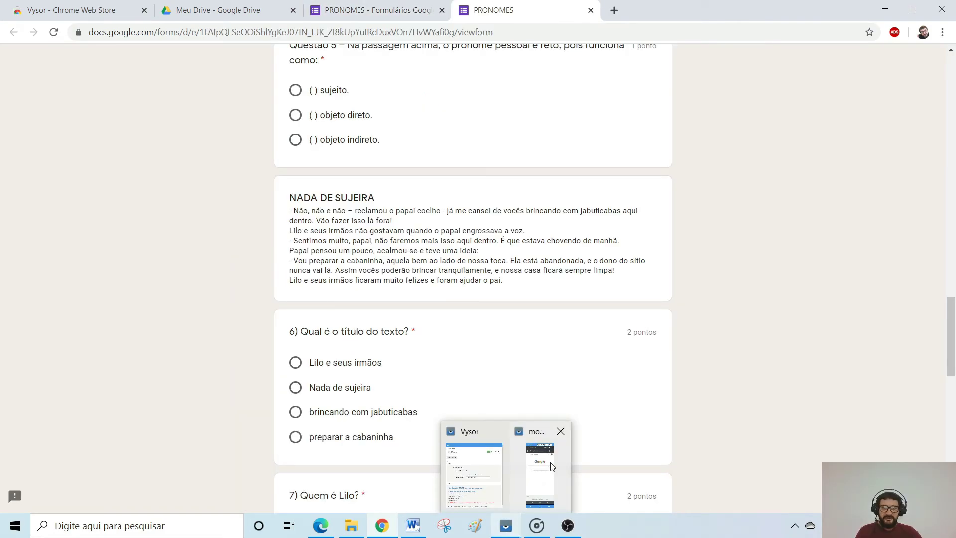
left_click(540, 467)
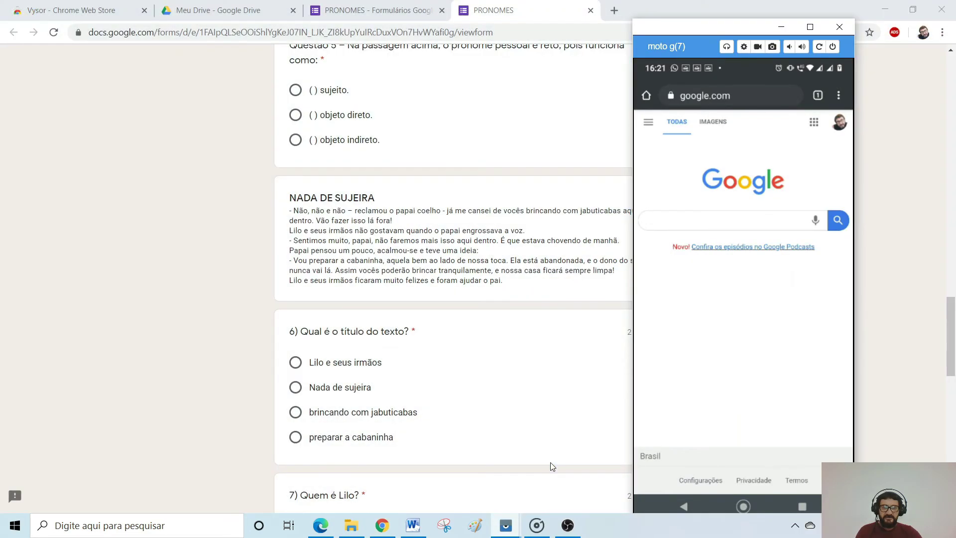
left_click(814, 123)
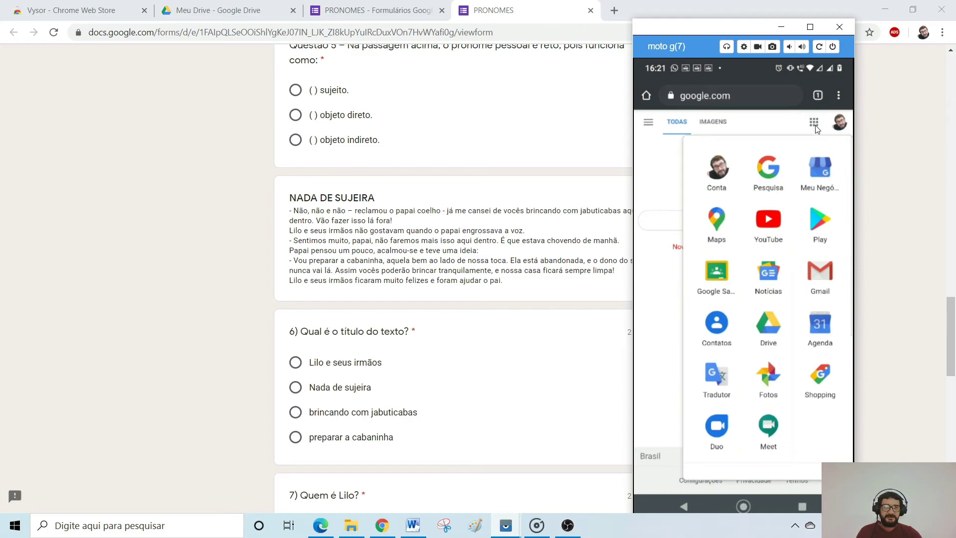
left_click(761, 333)
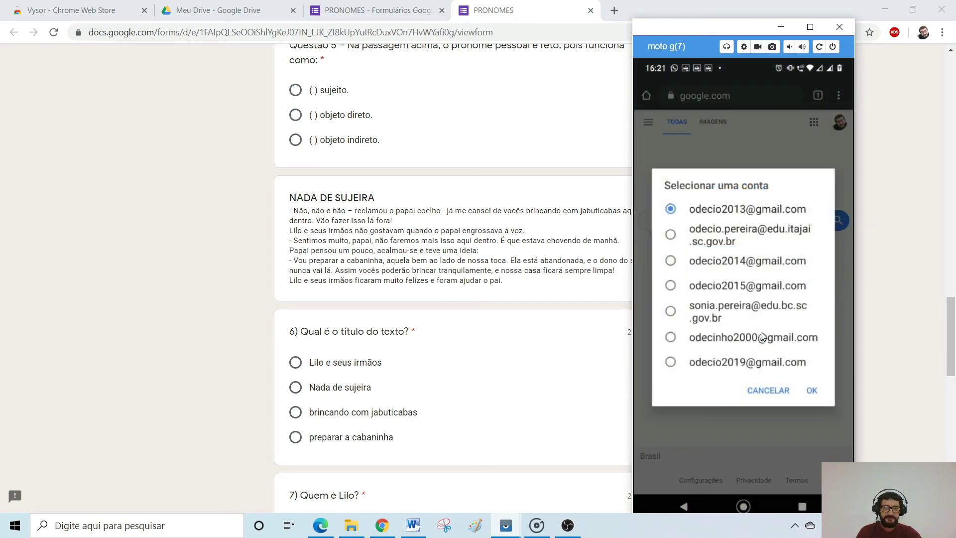
left_click(811, 390)
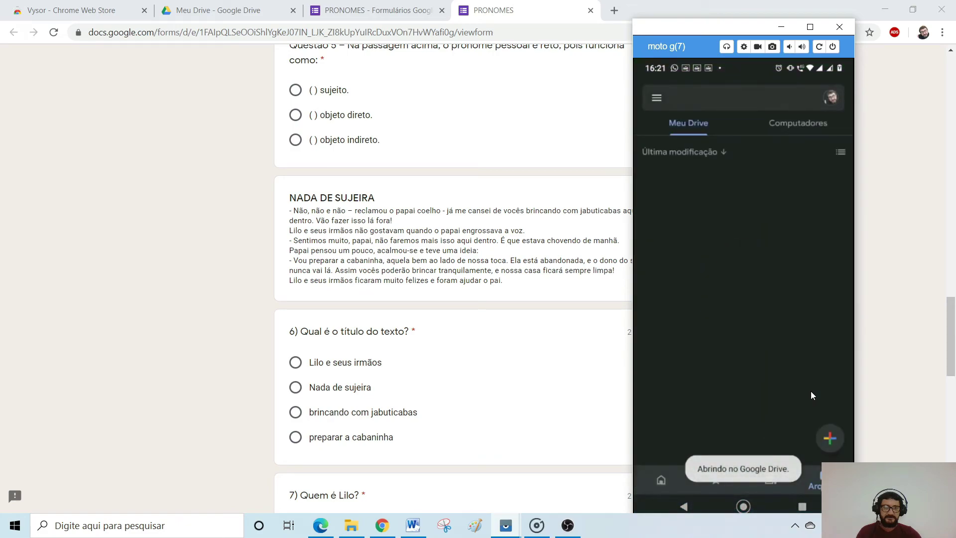
left_click(699, 252)
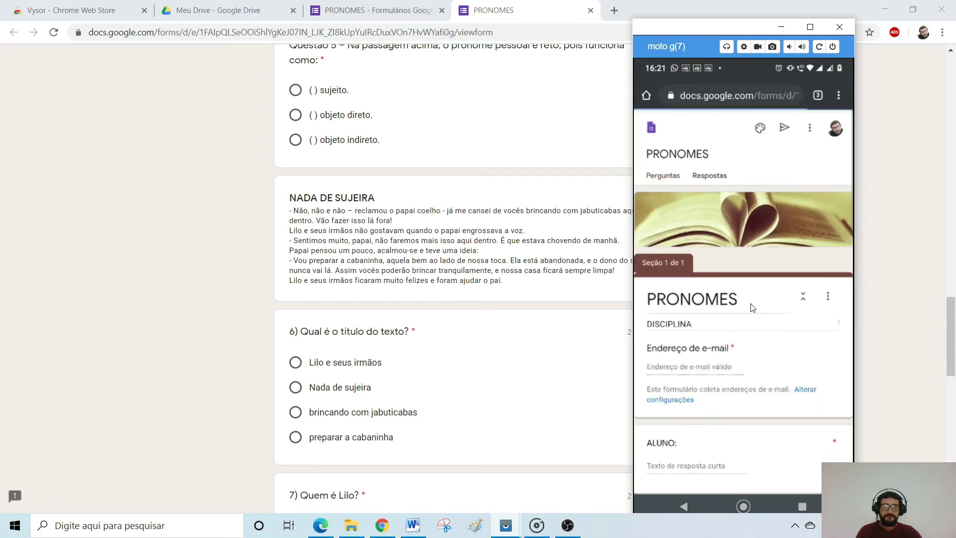
- Return to the PRONOMES form preview in the computer's browser and view it from the themed header
left_click(515, 334)
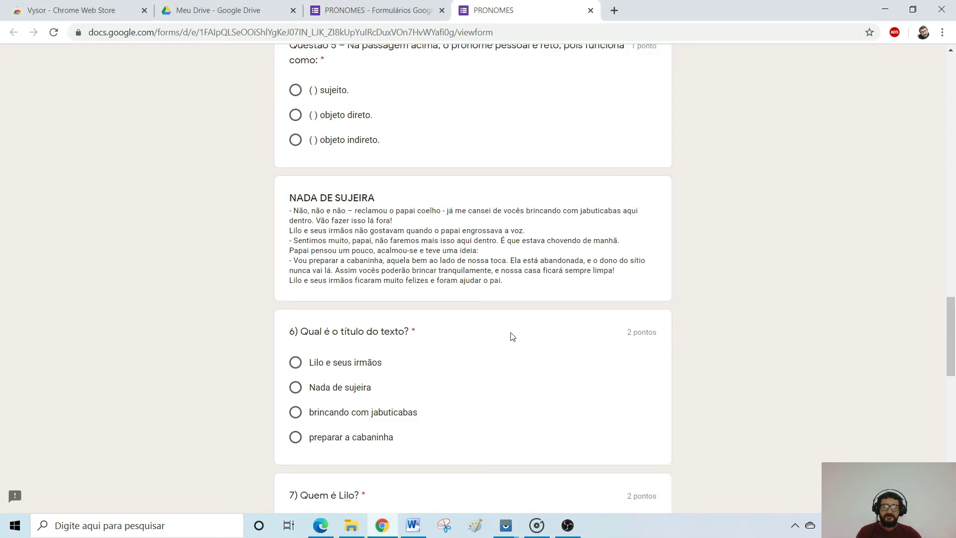
scroll(515, 334, "up", 20)
scroll(515, 334, "up", 3)
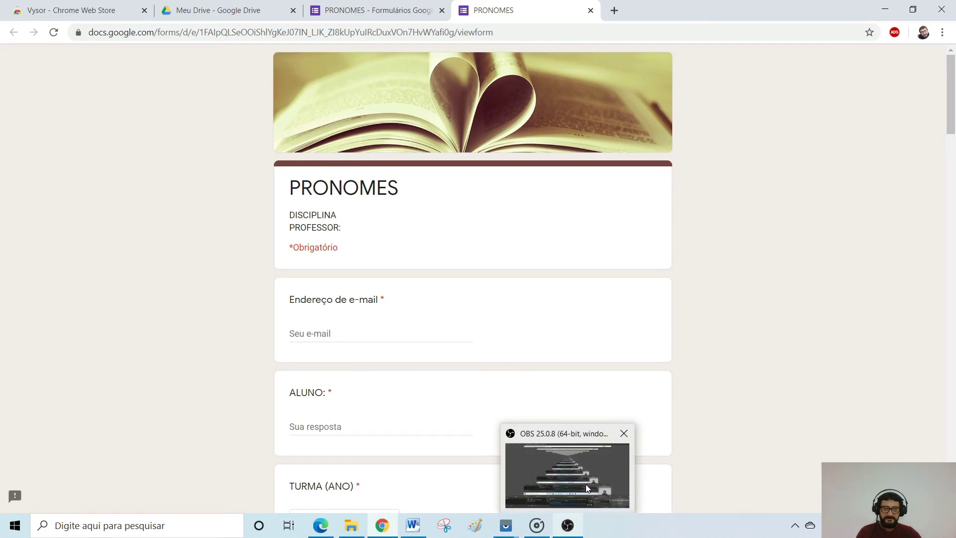
- Review the PRONOMES form on the mirrored phone down to question 10 and back up, and close the form preview on the computer
left_click(566, 526)
left_click(555, 527)
mouse_move(506, 526)
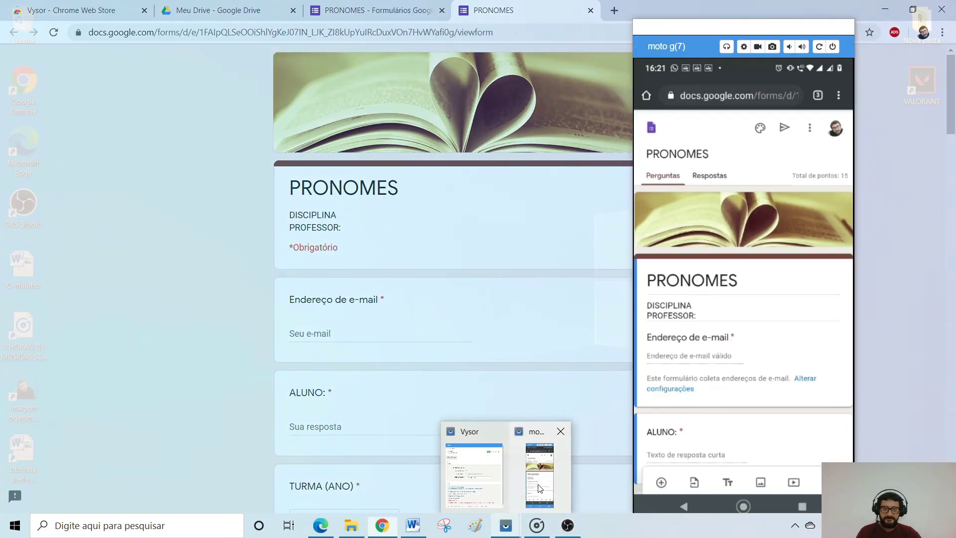
left_click(550, 473)
scroll(704, 320, "down", 5)
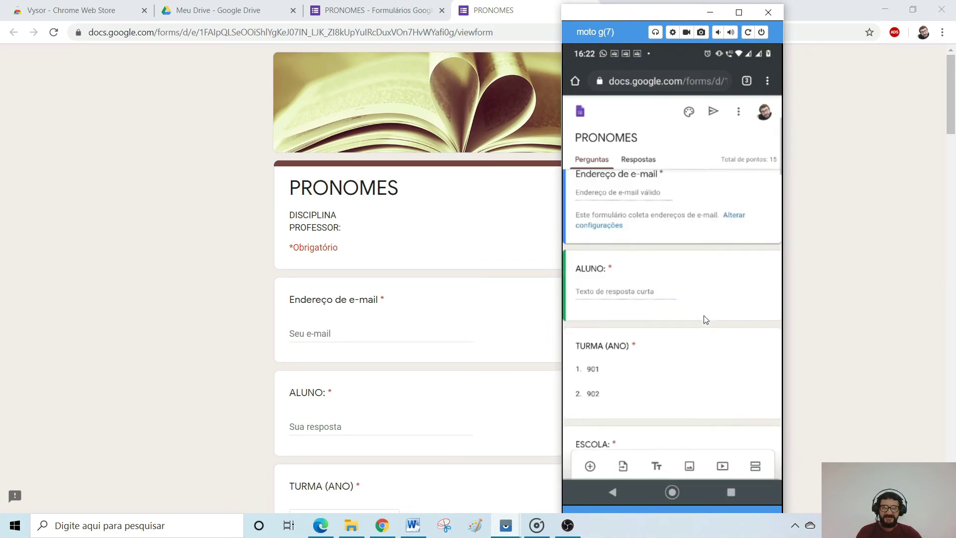
scroll(705, 319, "down", 5)
scroll(705, 319, "down", 5)
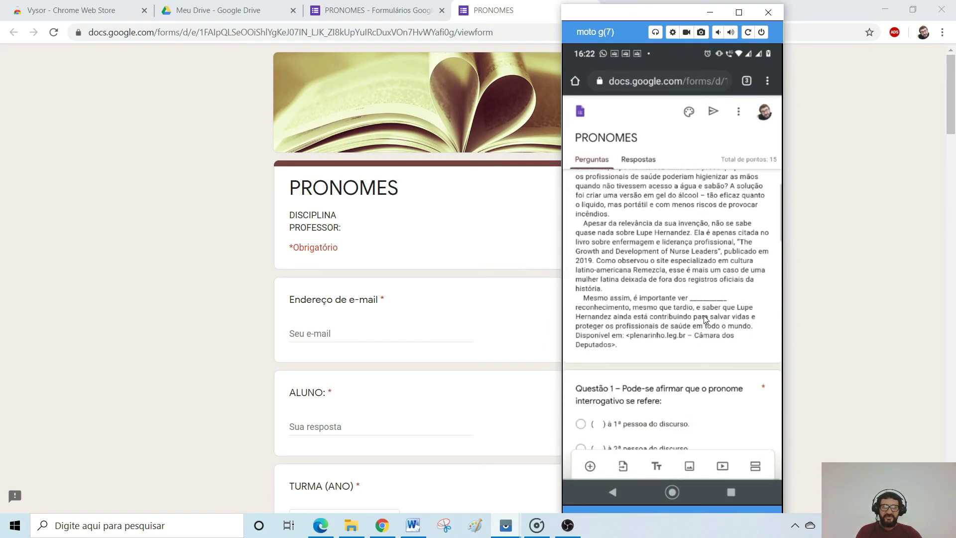
scroll(703, 320, "down", 3)
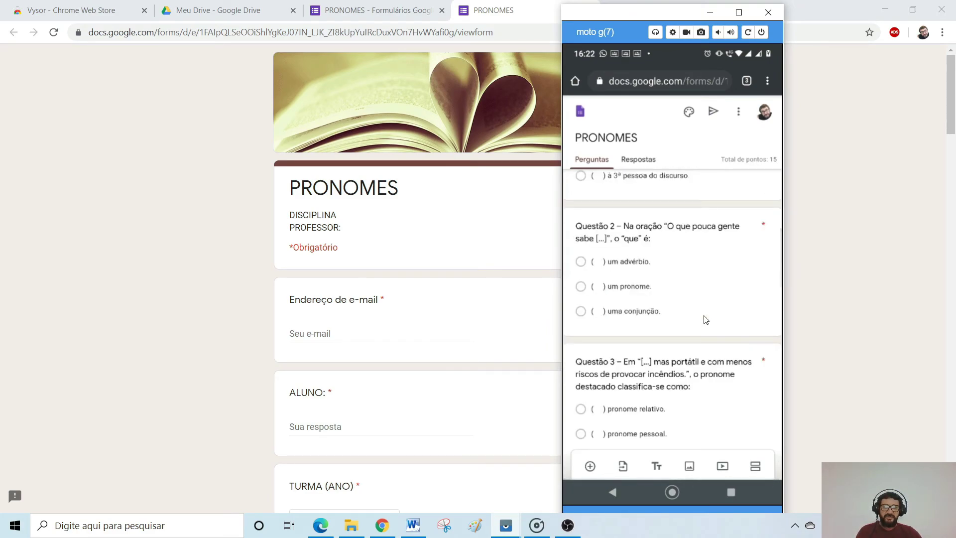
scroll(703, 319, "down", 3)
scroll(706, 319, "down", 10)
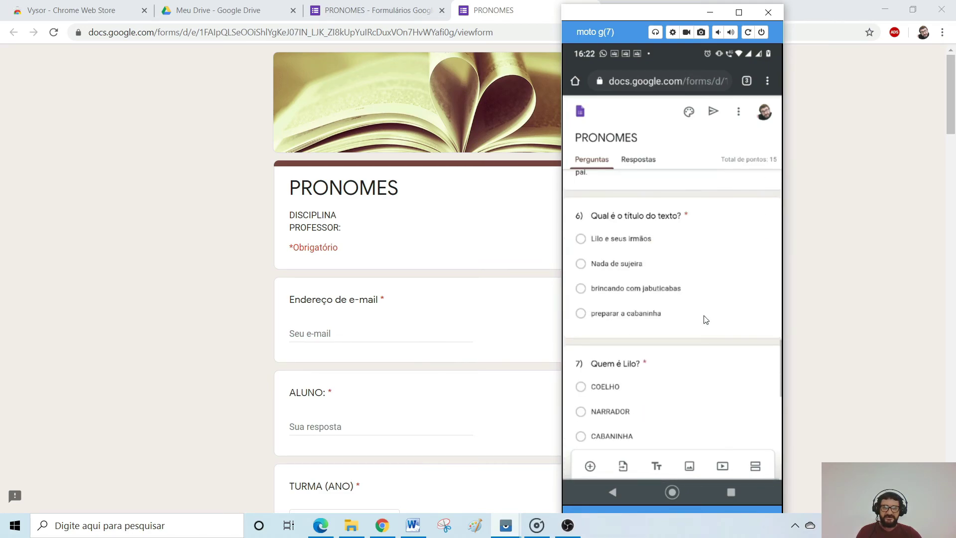
scroll(705, 319, "down", 6)
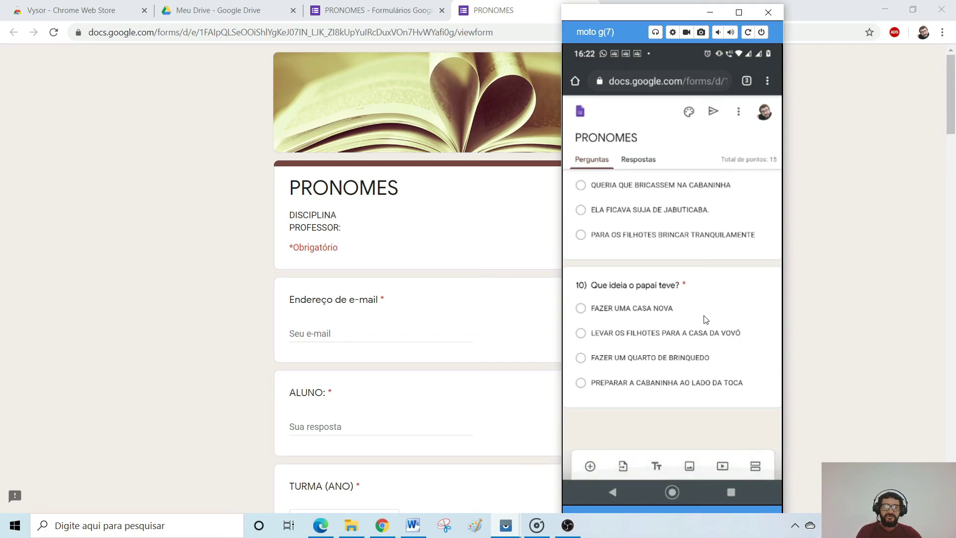
scroll(706, 319, "up", 8)
scroll(706, 319, "up", 15)
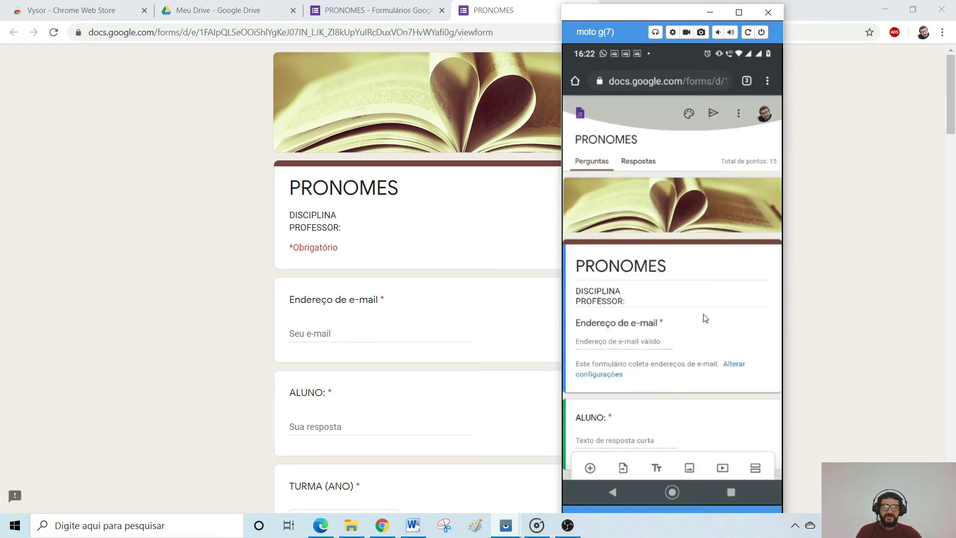
left_click(709, 13)
key("ctrl+w")
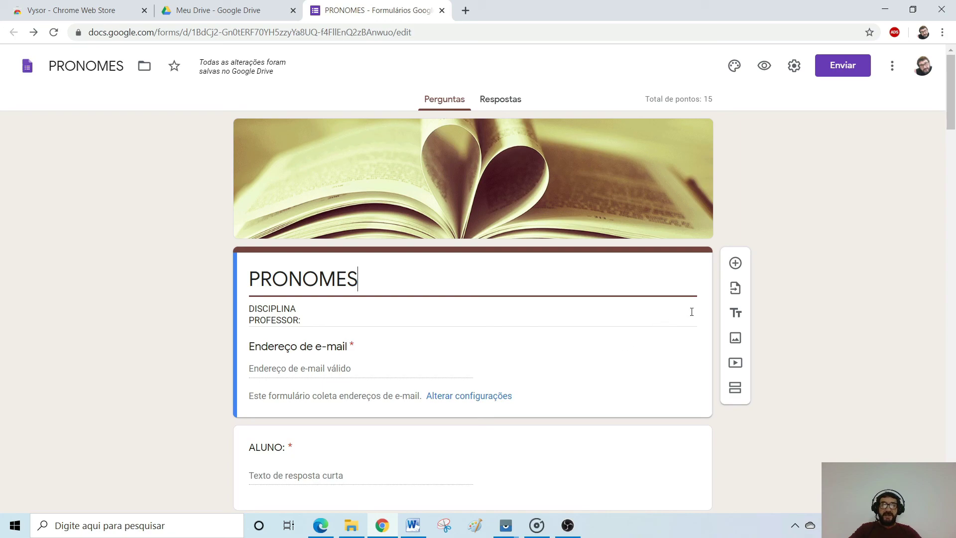
- Examine the questions available for import from the existing LETRA G form, and close the import list without importing any
left_click(735, 289)
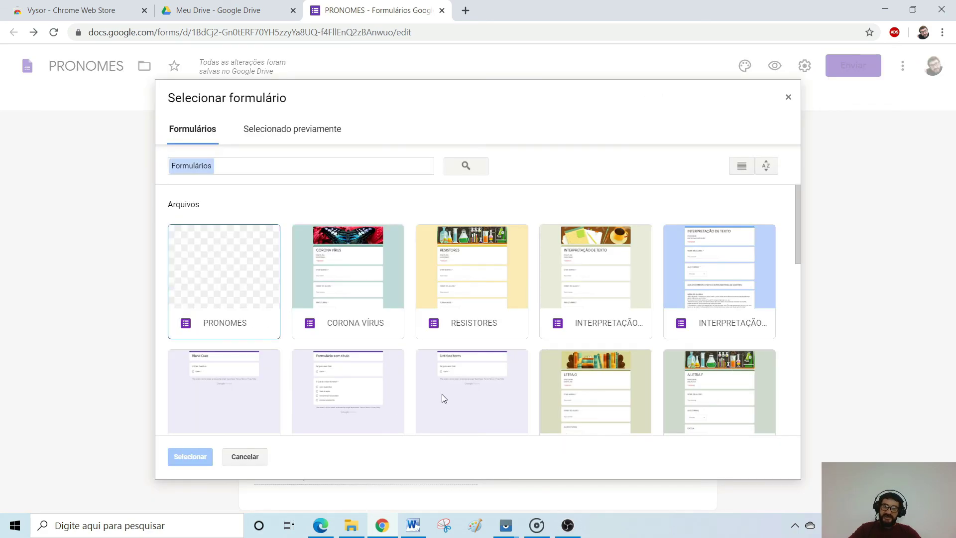
left_click(594, 398)
left_click(187, 456)
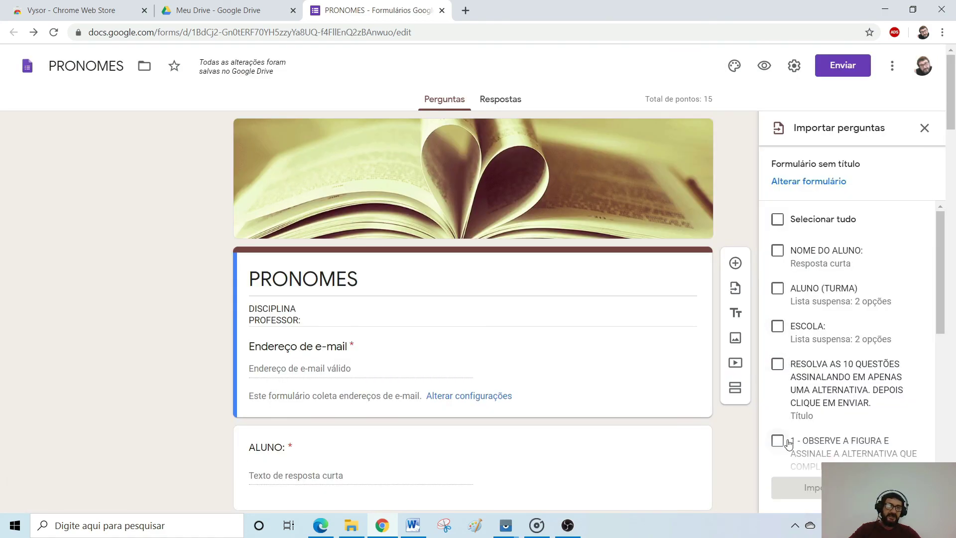
key("Escape")
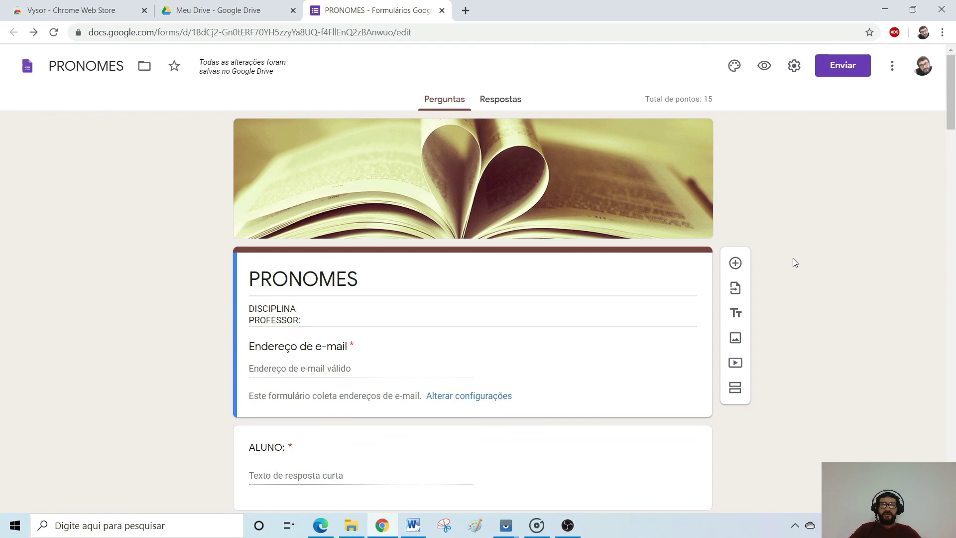